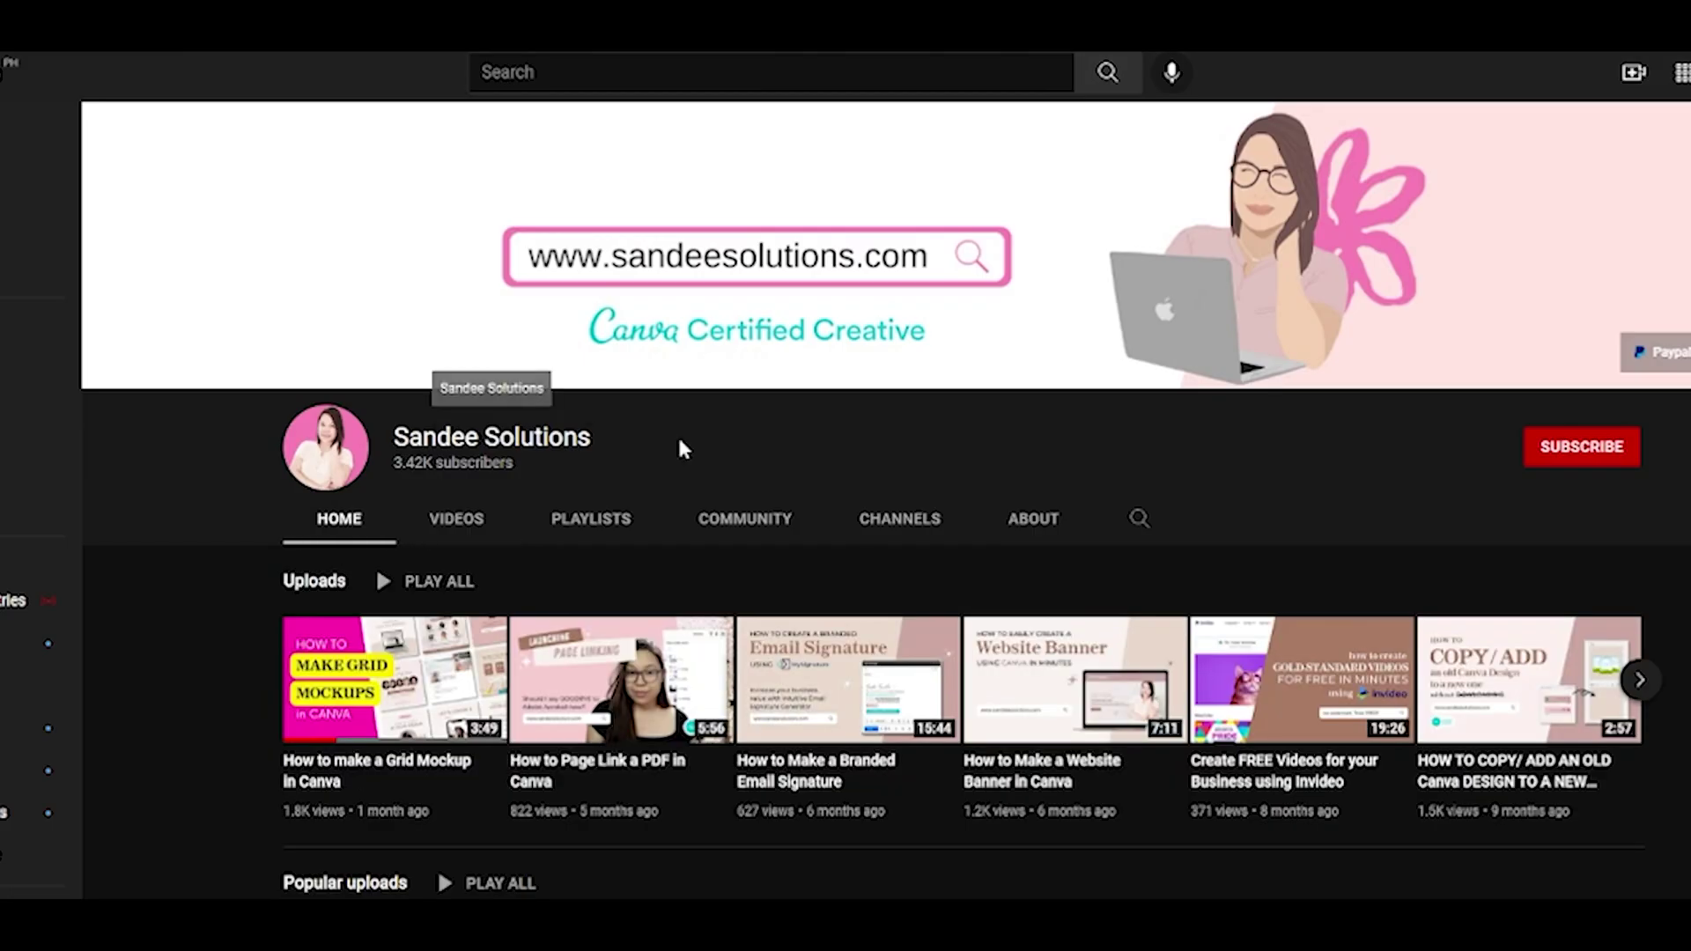
Subscribe to the YouTube channel and set its notifications to All
left_click(1576, 453)
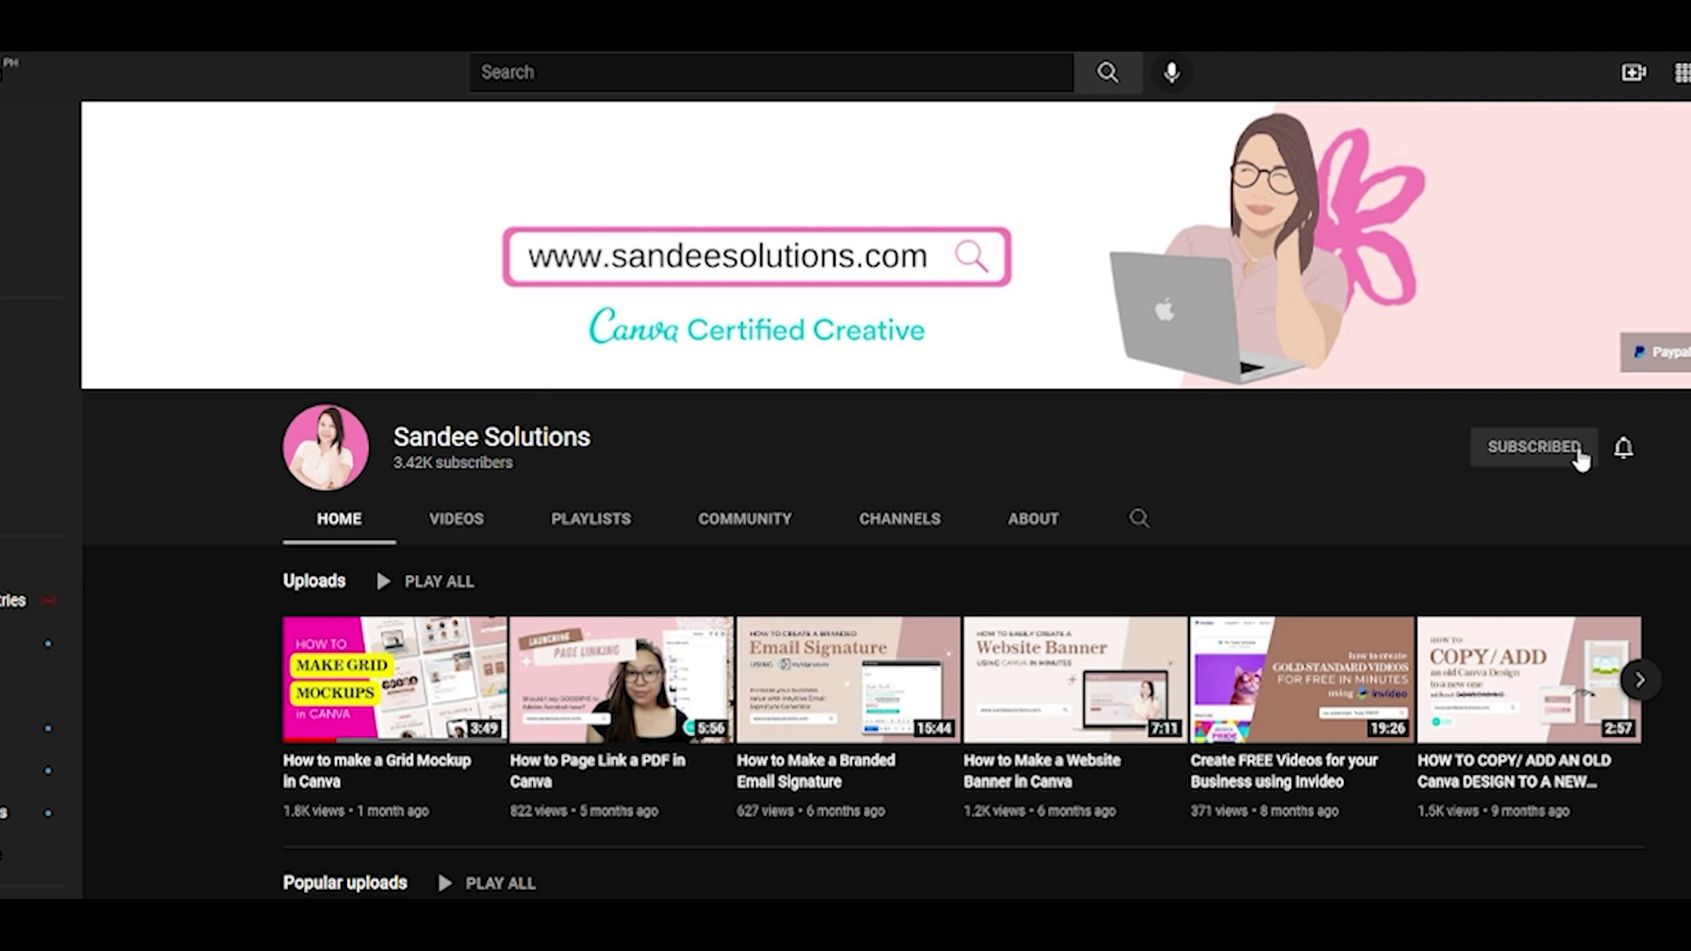
left_click(1623, 448)
left_click(1648, 498)
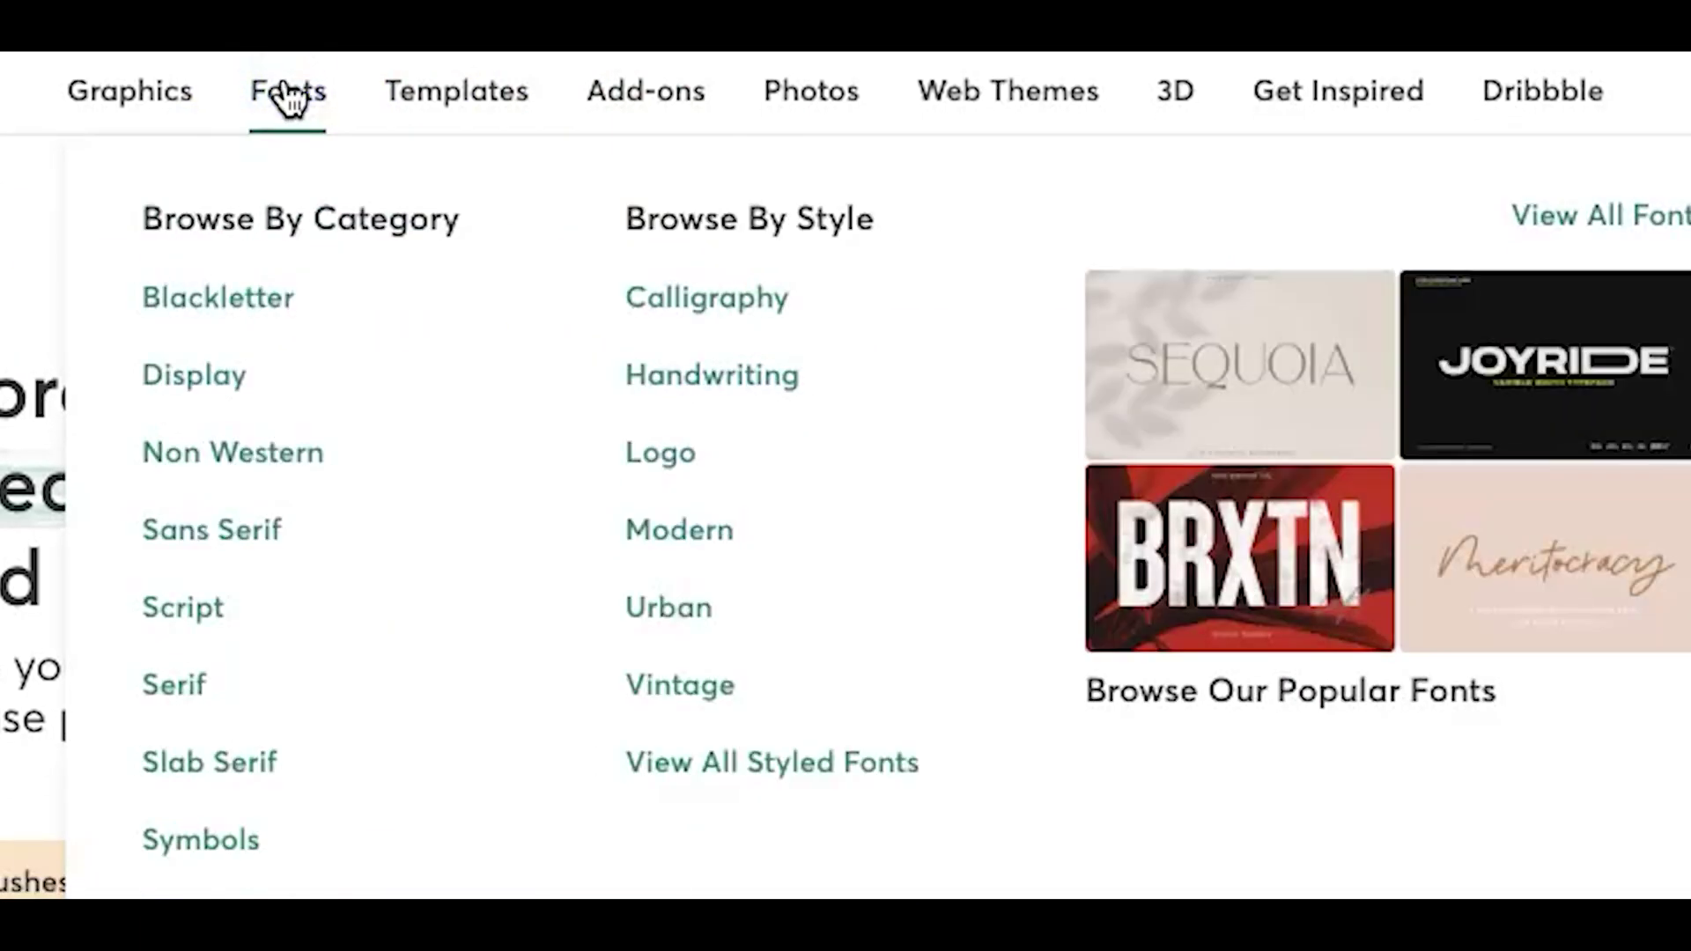
Browse Creative Market Fonts with new preview text, then open the Quincy CF font page
left_click(494, 148)
scroll(970, 690, "down", 3)
triple_click(797, 773)
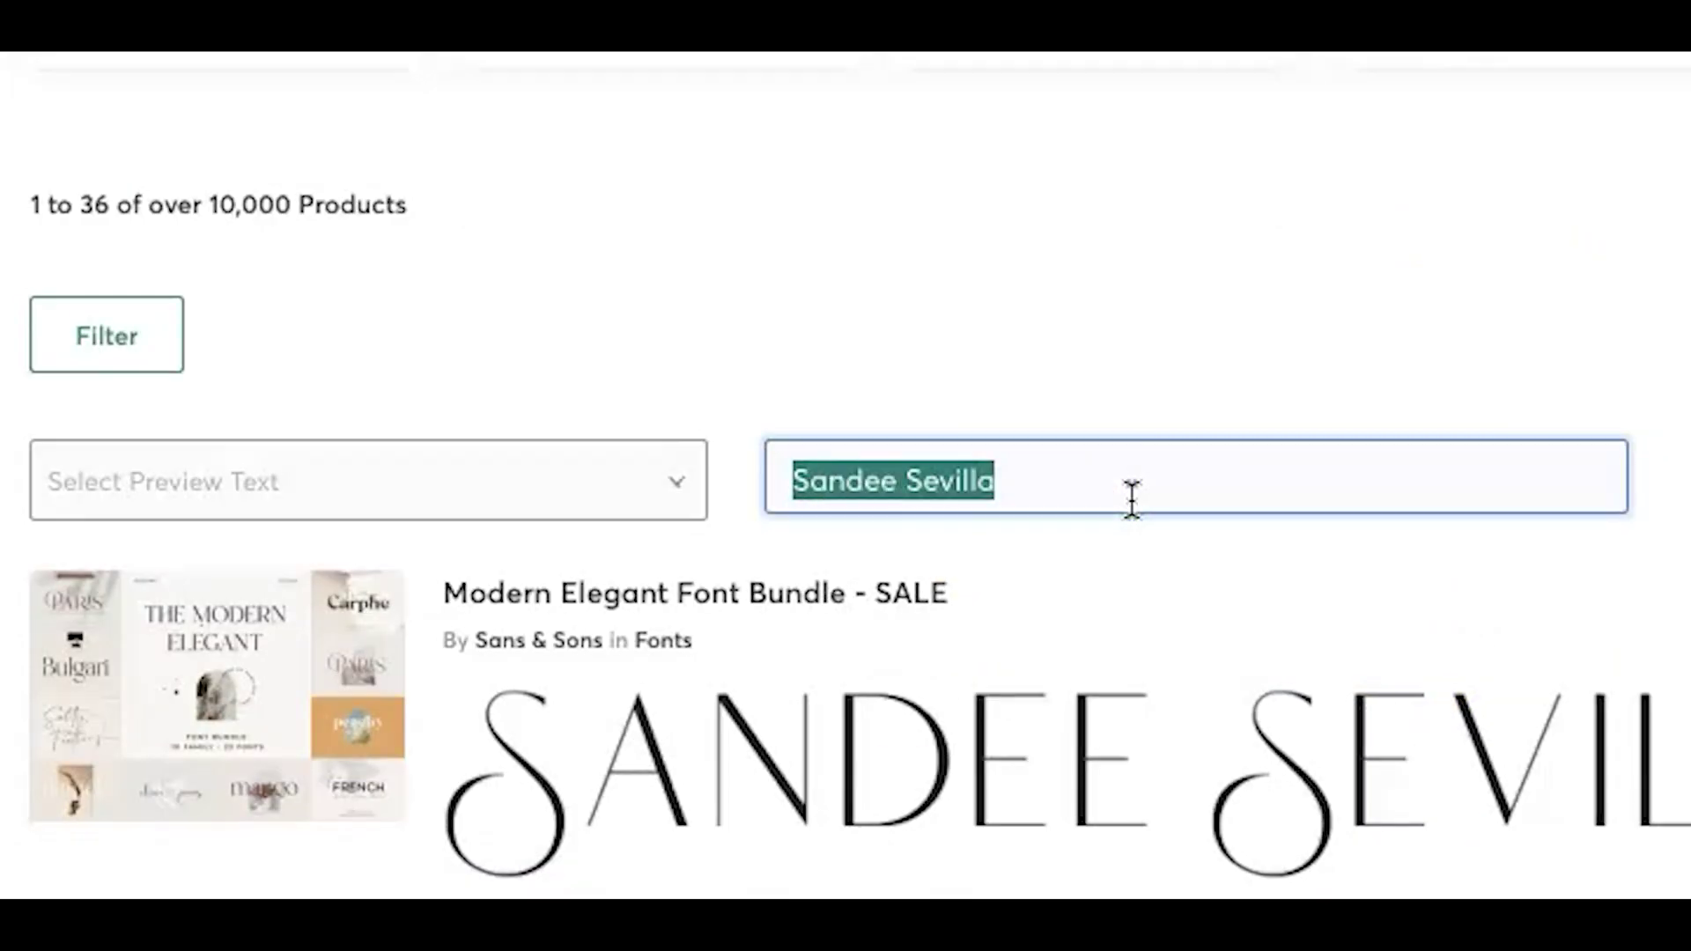
type("i'm hap")
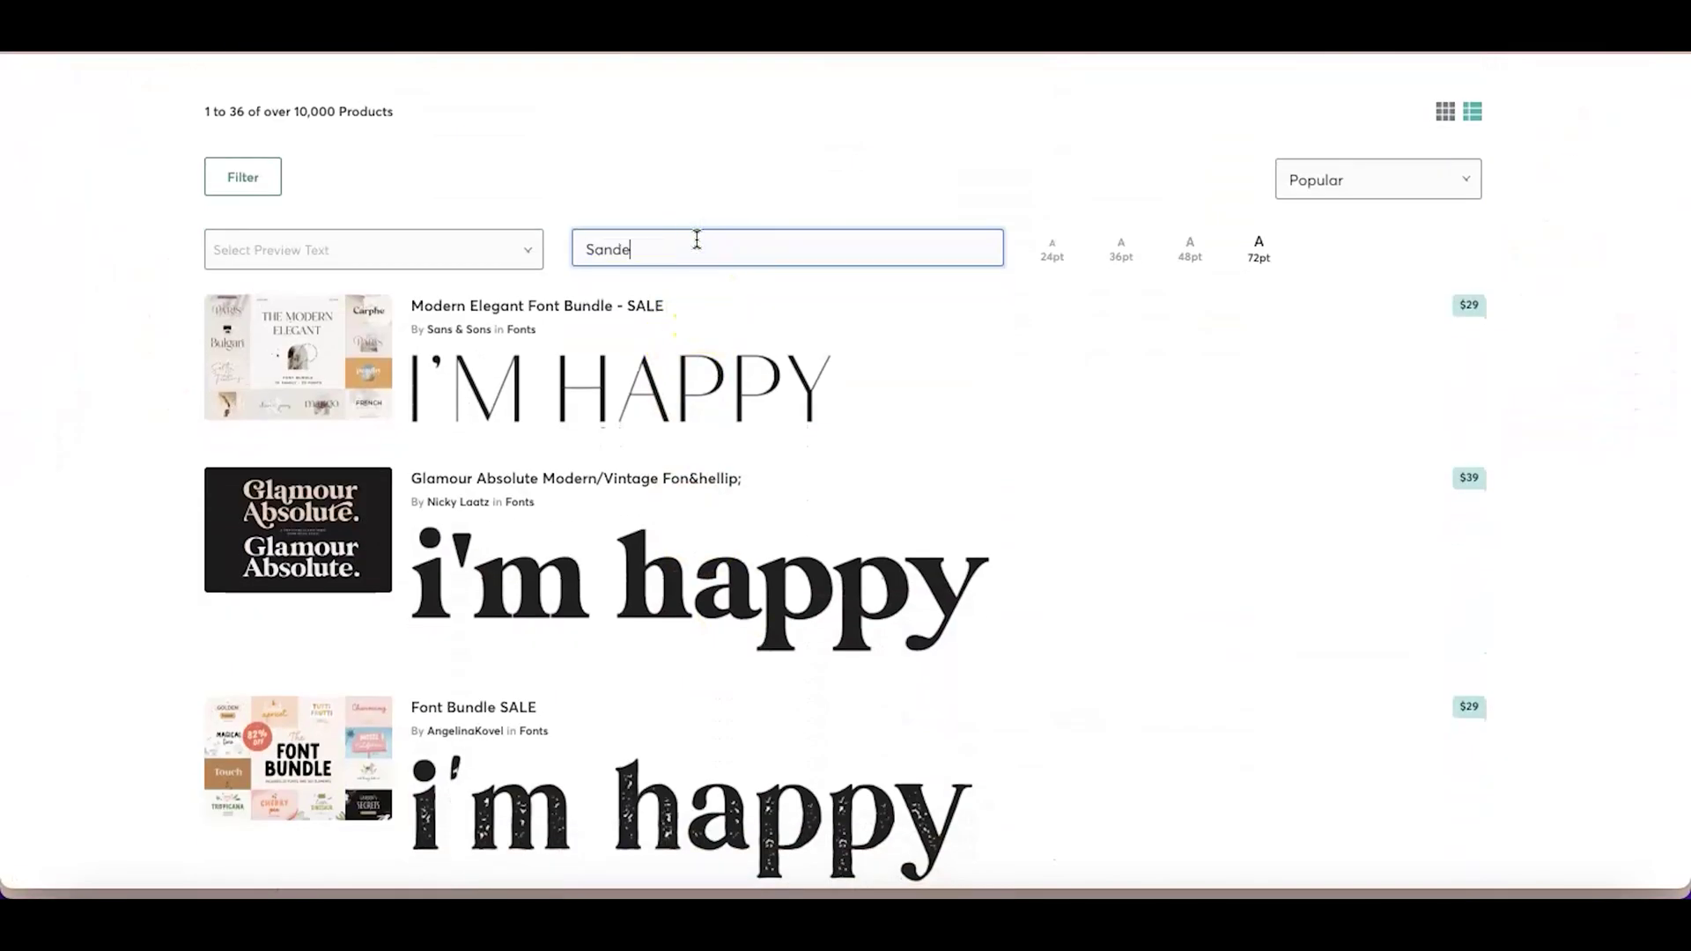
type("e Sevilla")
scroll(920, 779, "down", 1)
scroll(920, 779, "down", 10)
left_click(743, 649)
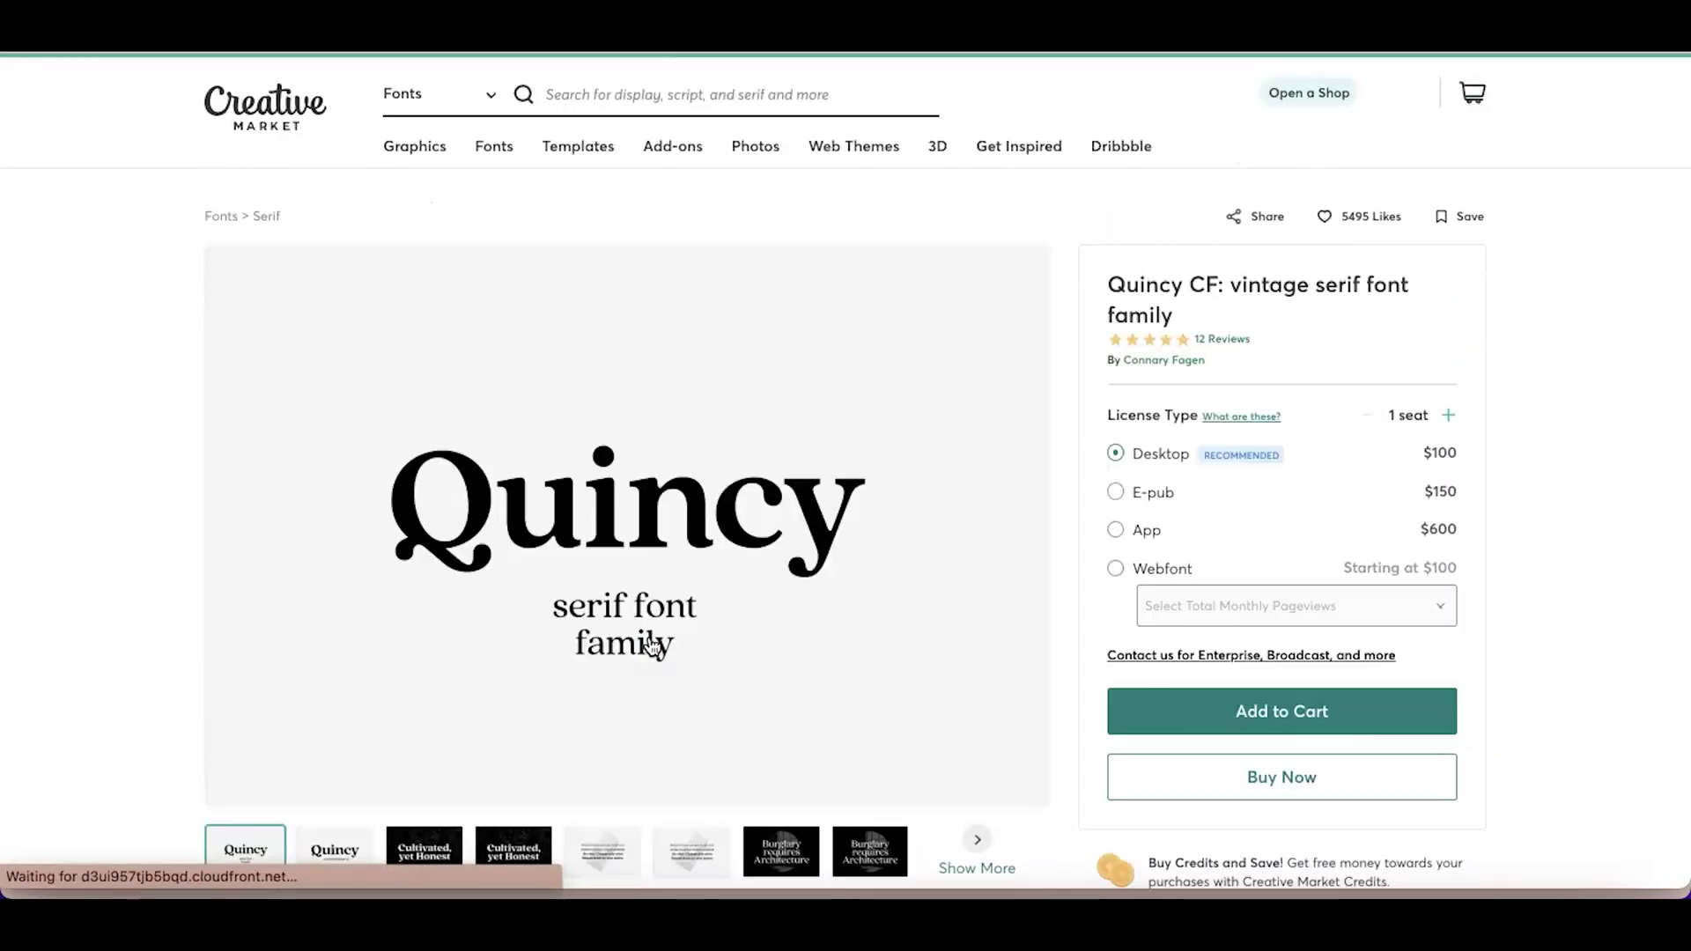
Go to the Free Goods of the Week page and scroll to the free Gries Bold font
mouse_move(1019, 145)
left_click(490, 294)
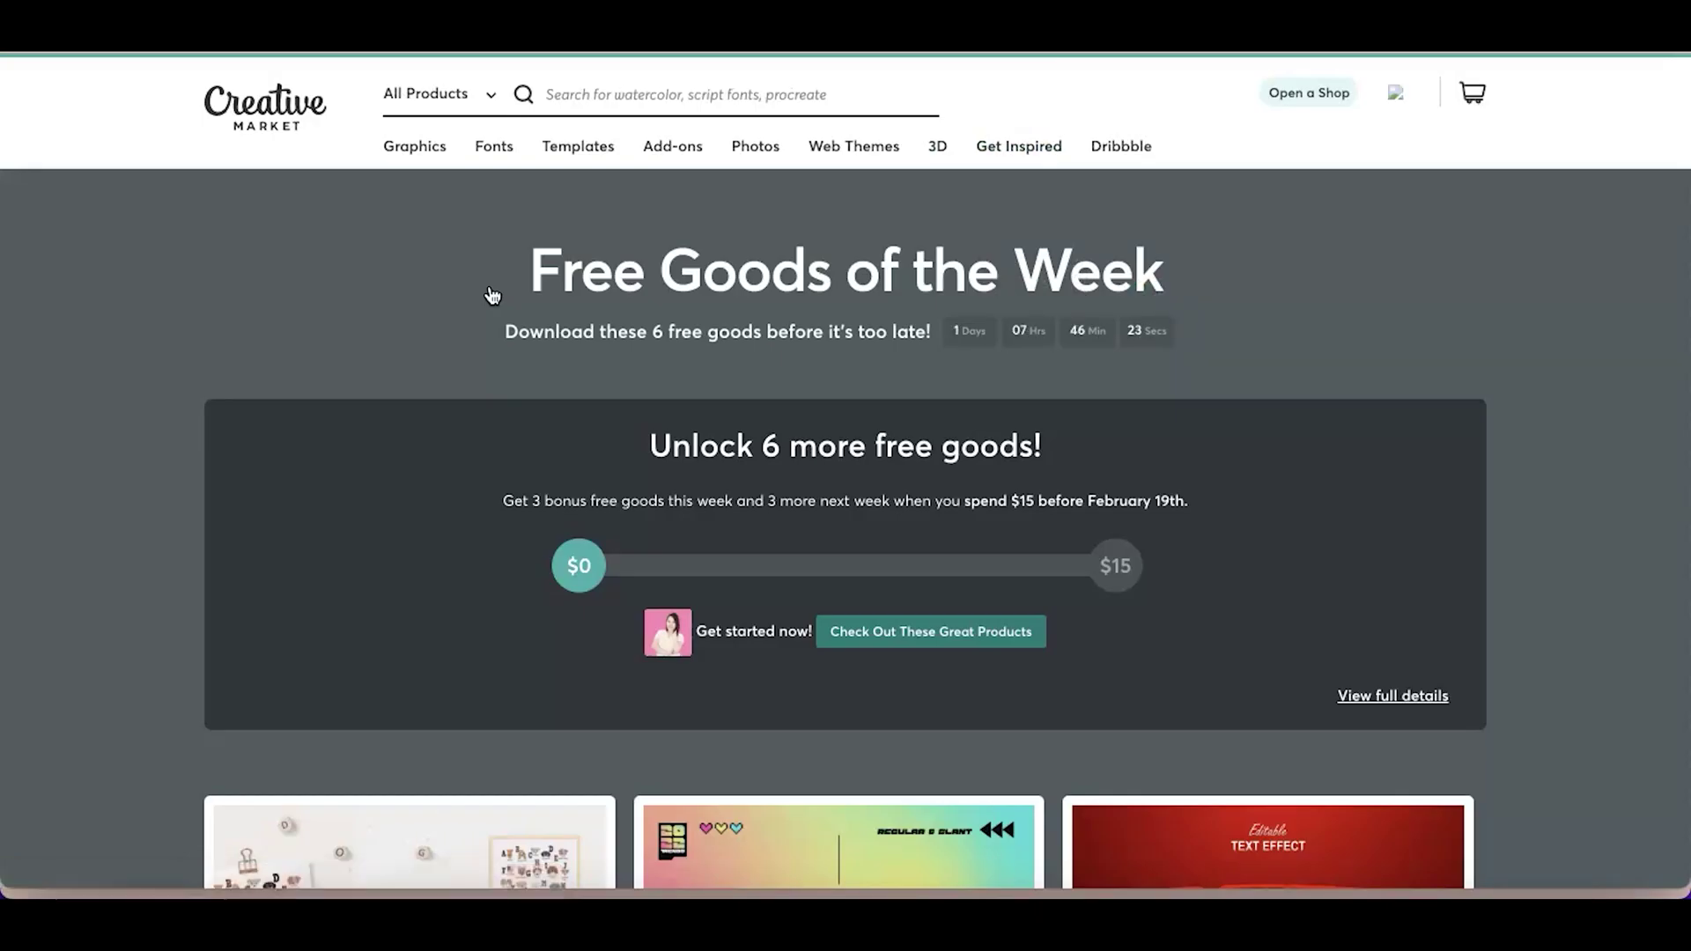
scroll(491, 294, "down", 5)
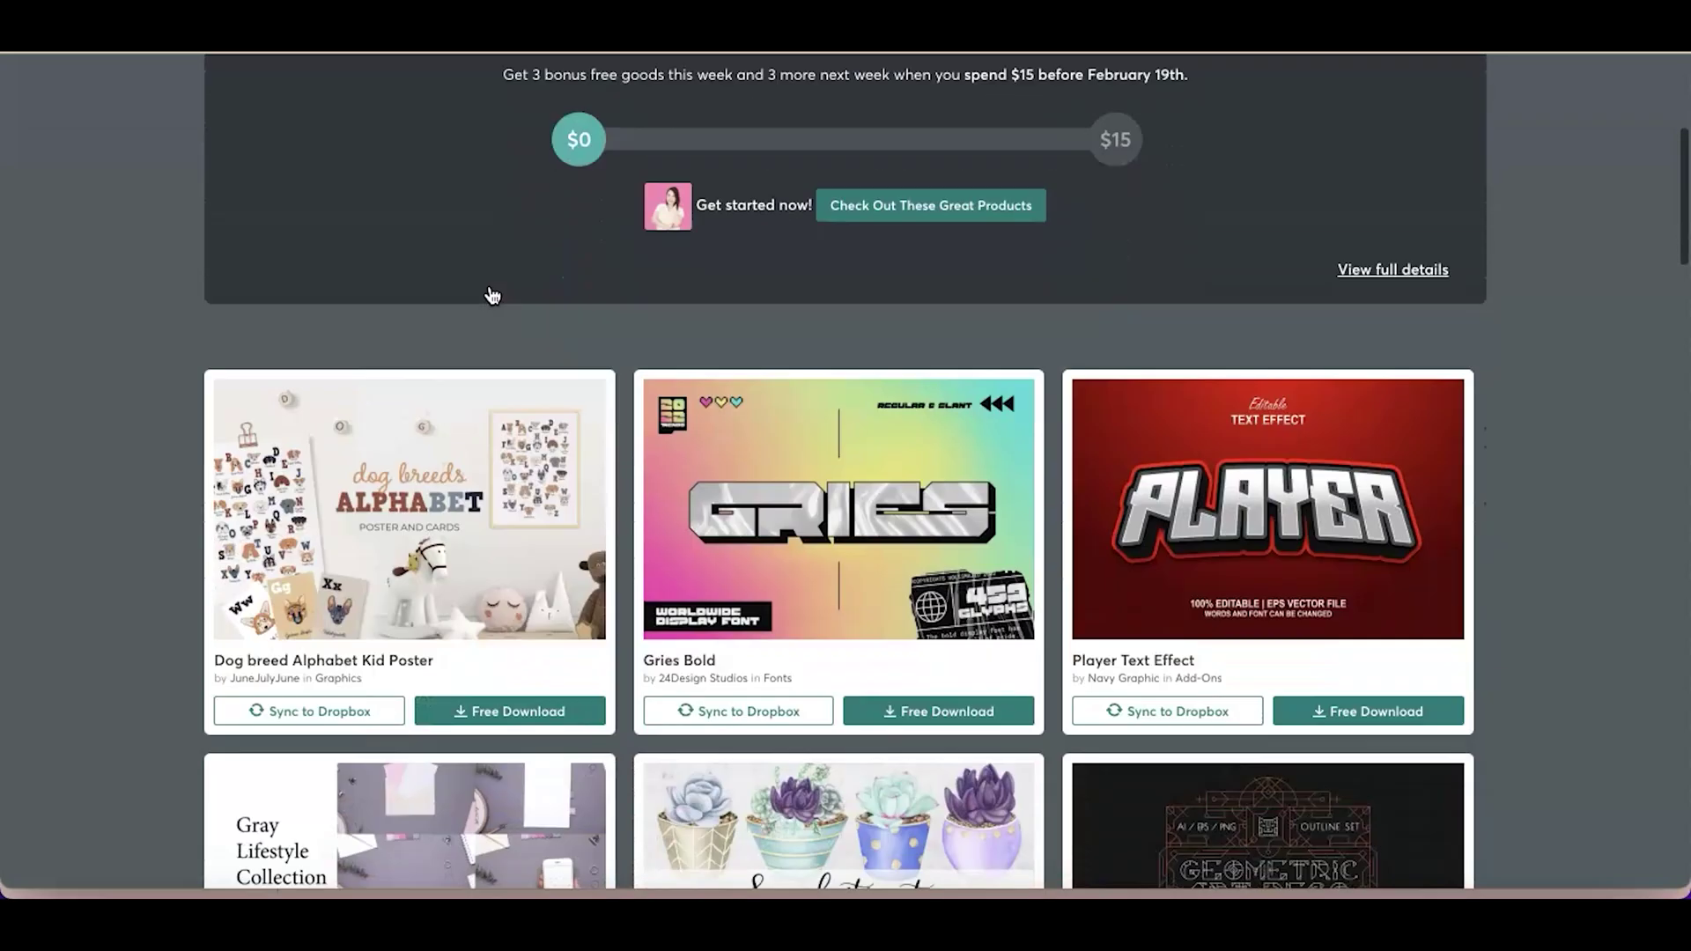
scroll(492, 295, "down", 2)
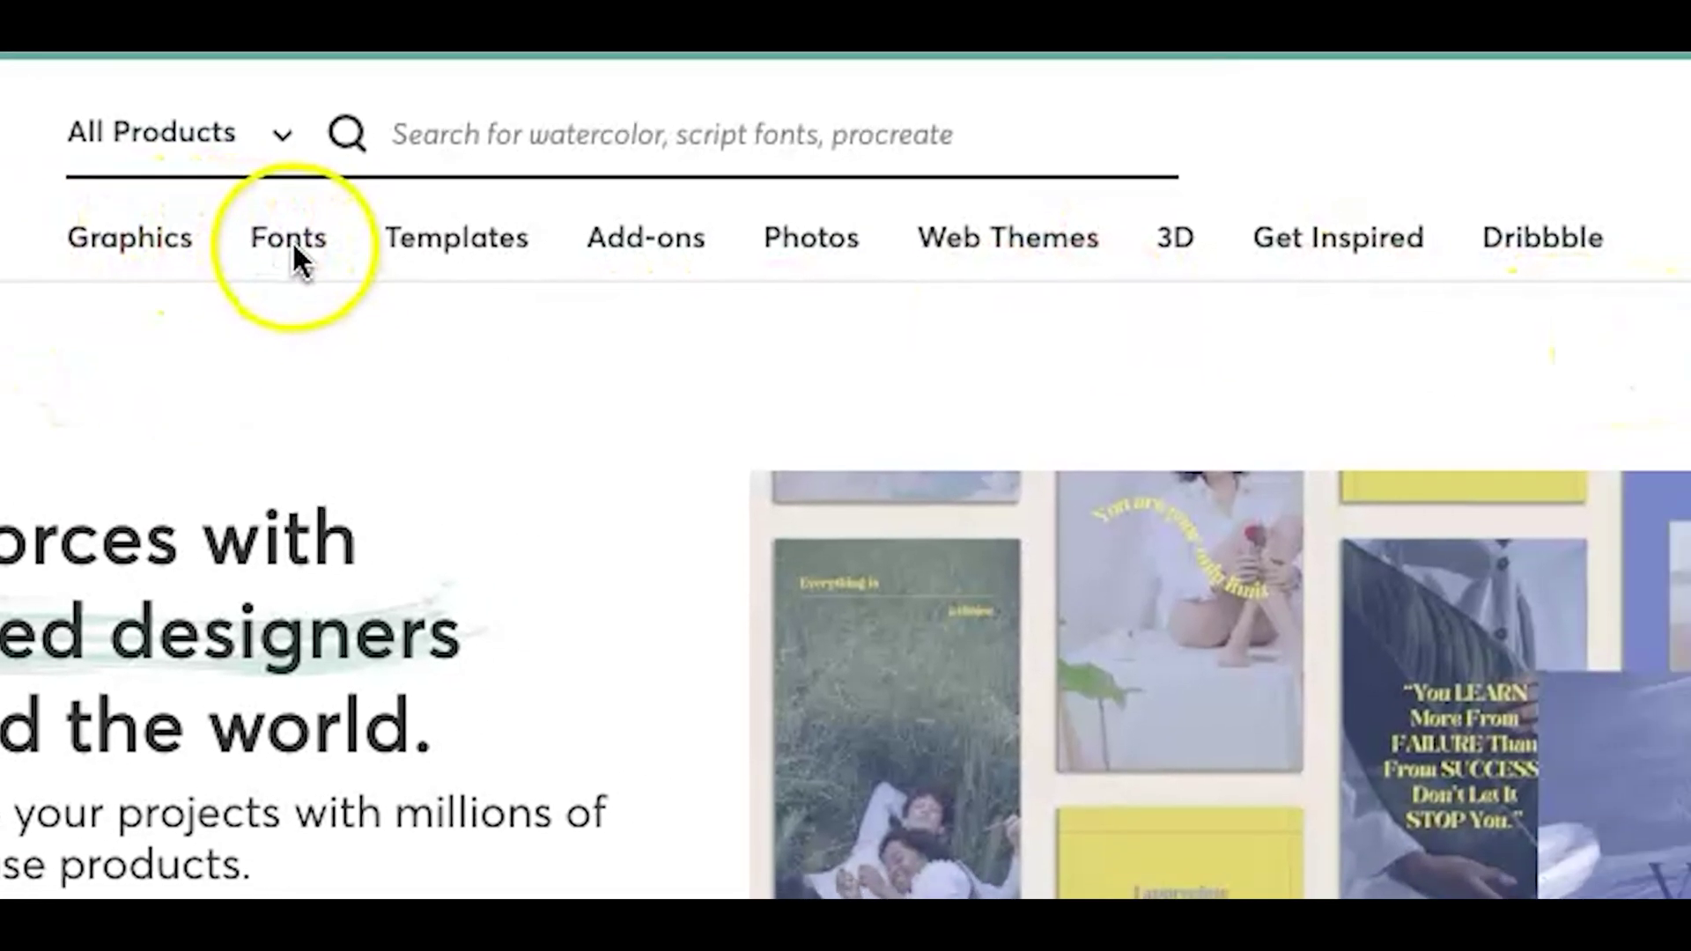
left_click(294, 246)
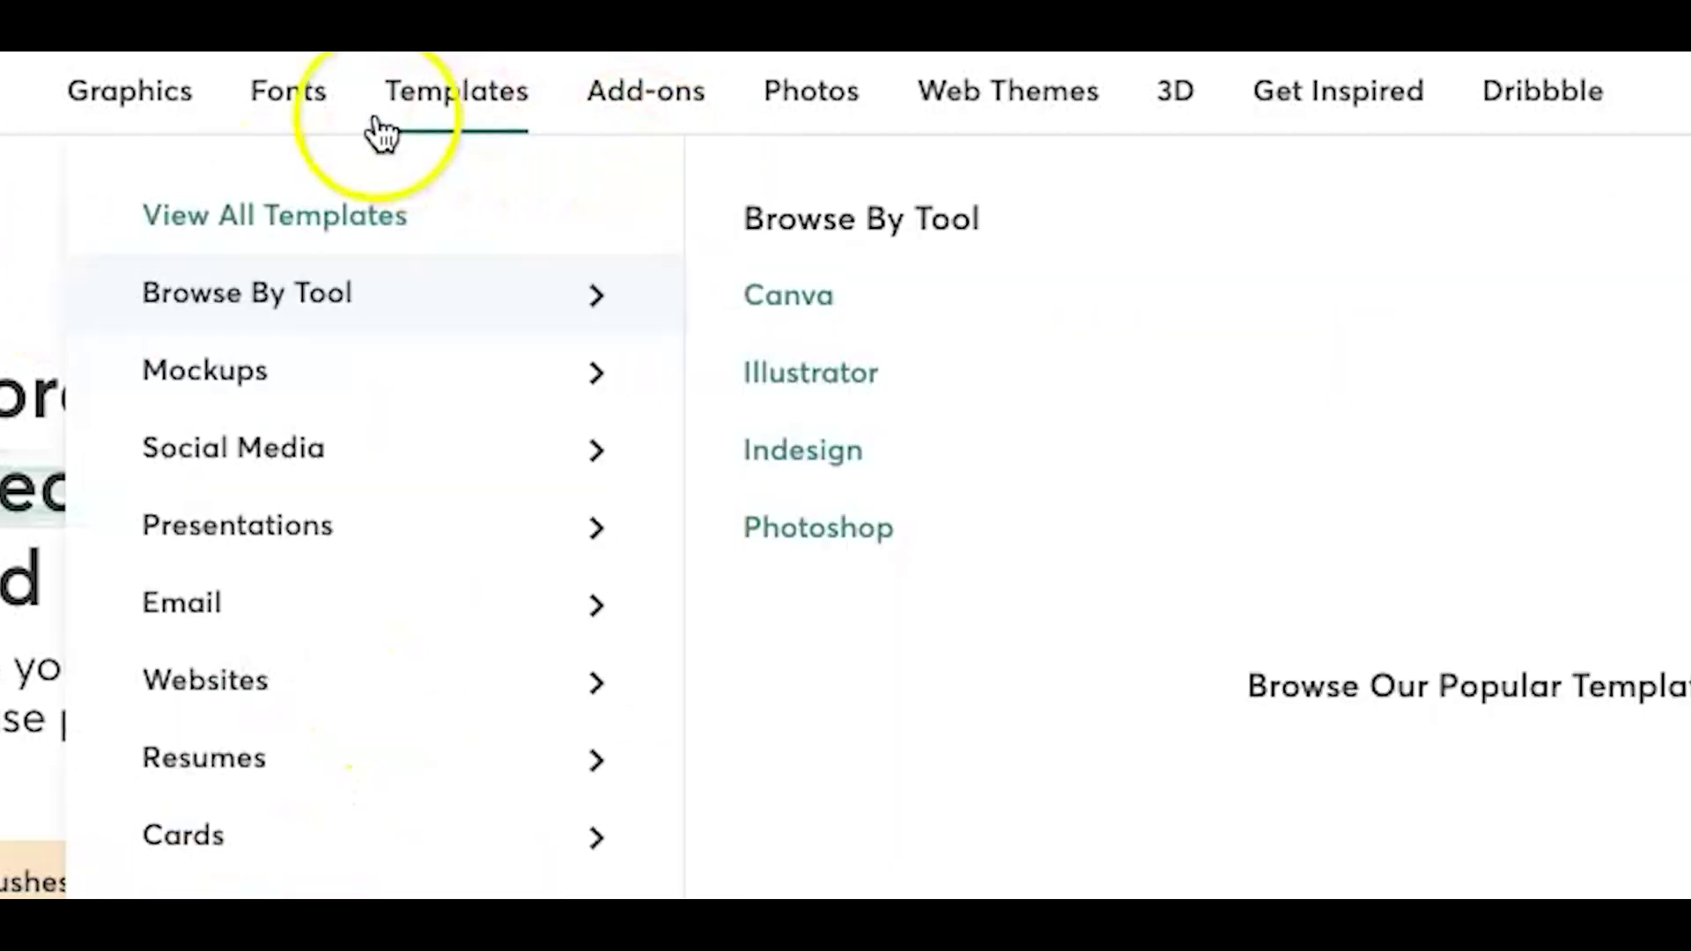
left_click(286, 88)
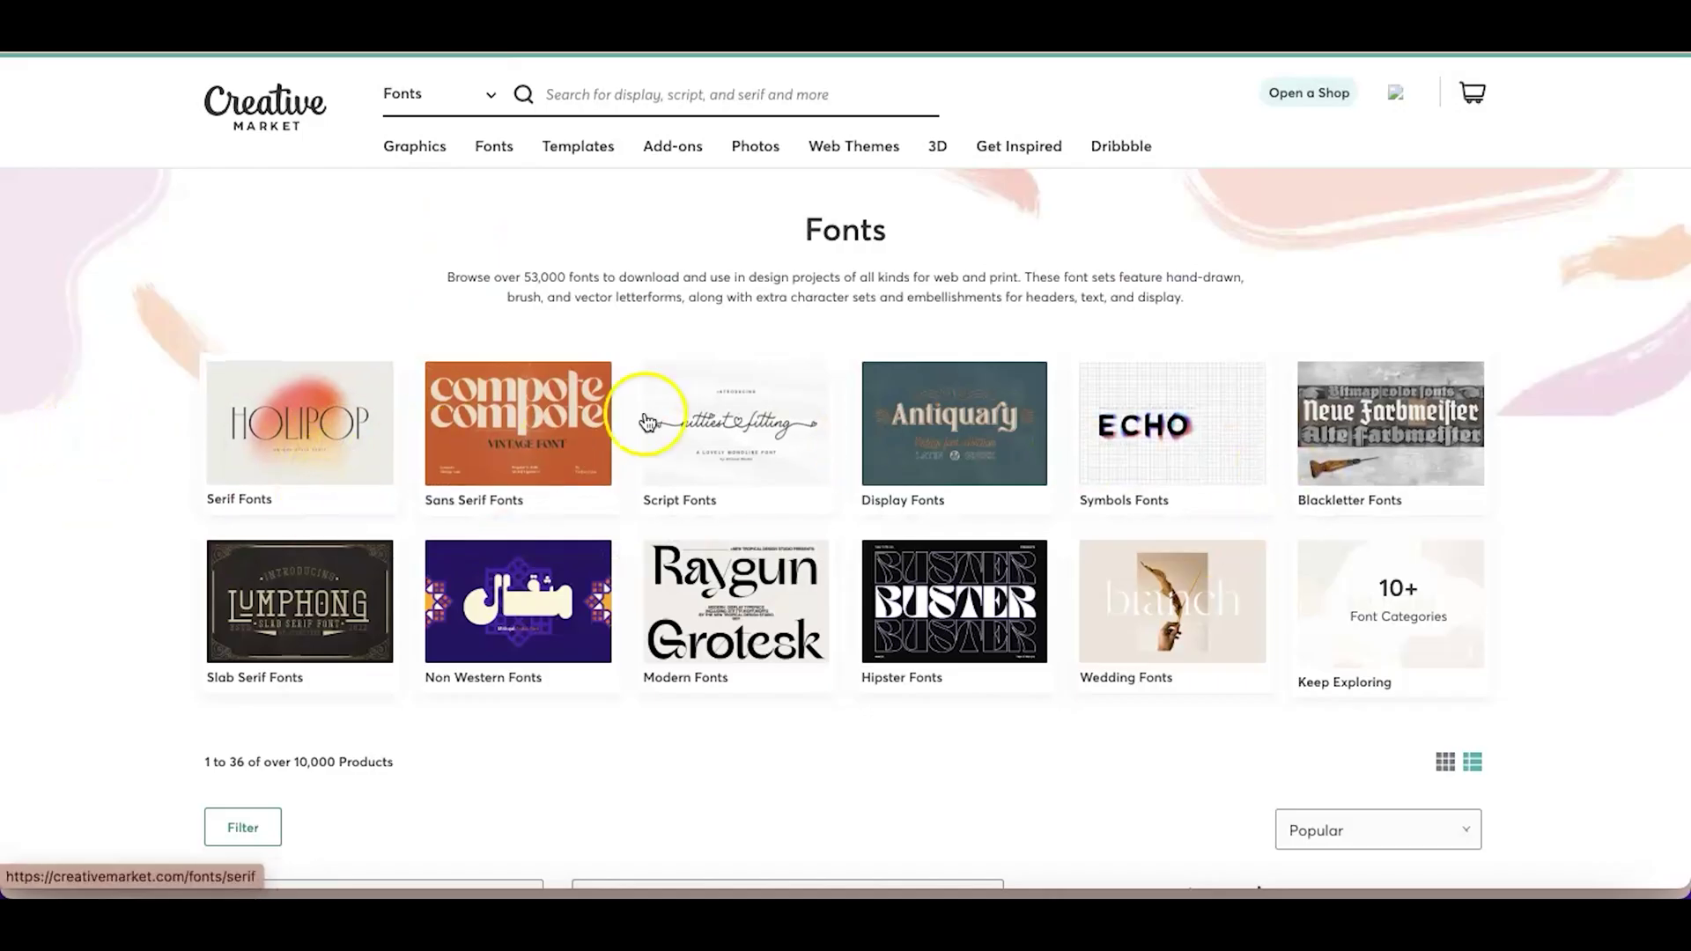
scroll(969, 690, "down", 2)
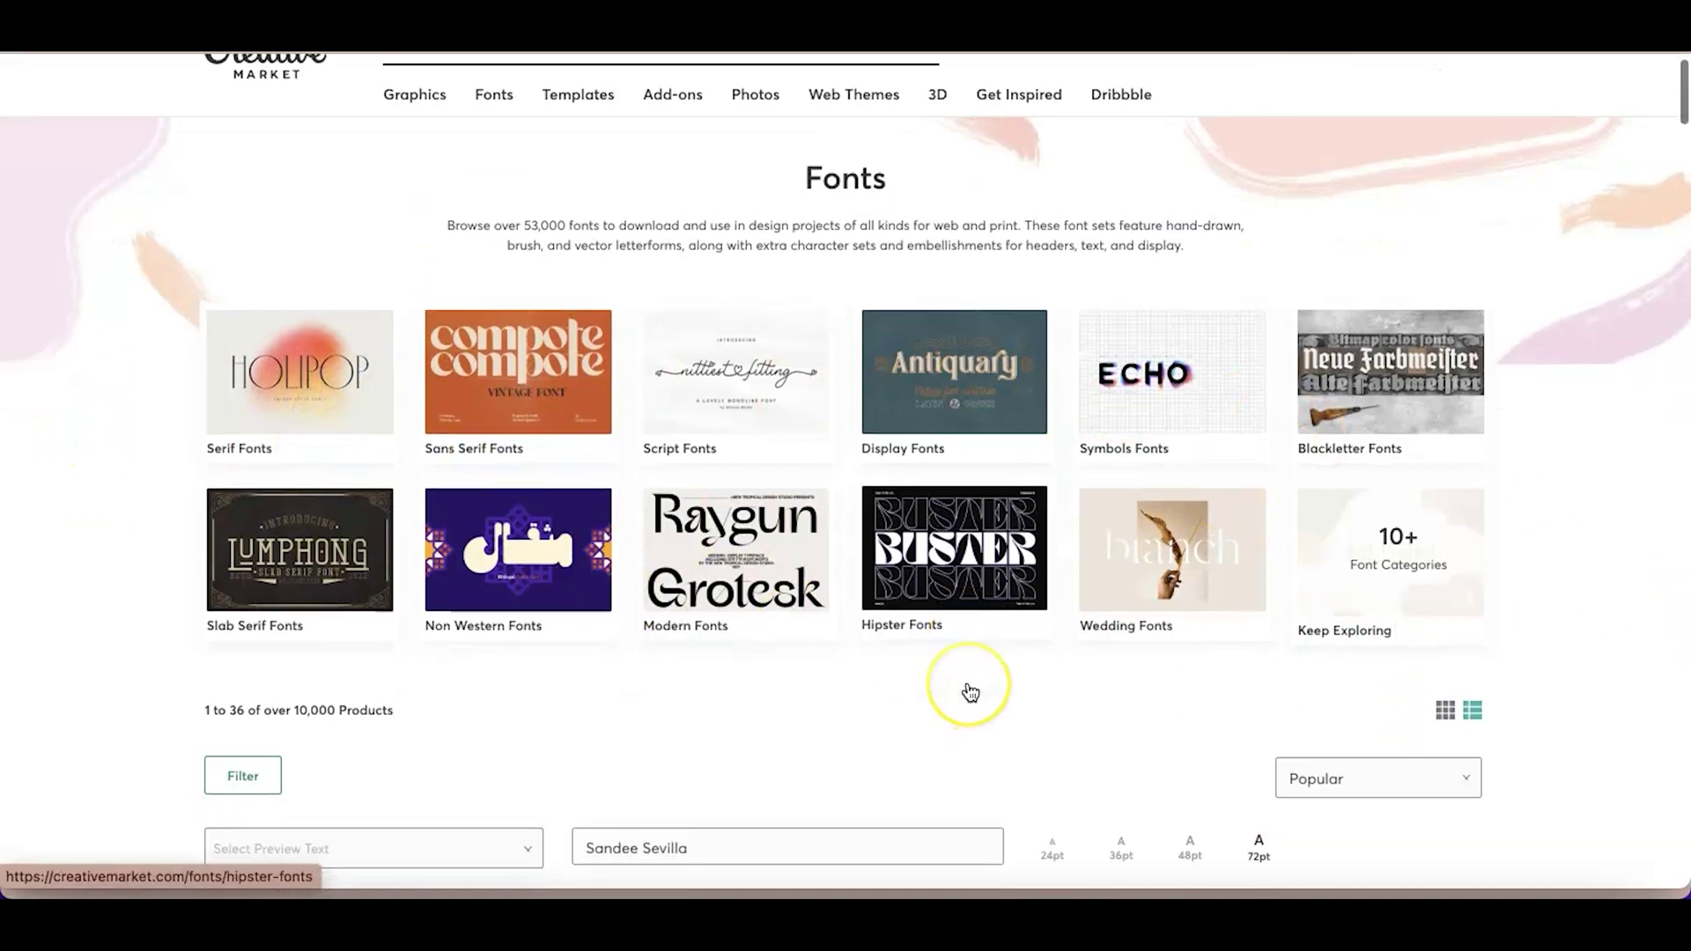
scroll(969, 691, "down", 1)
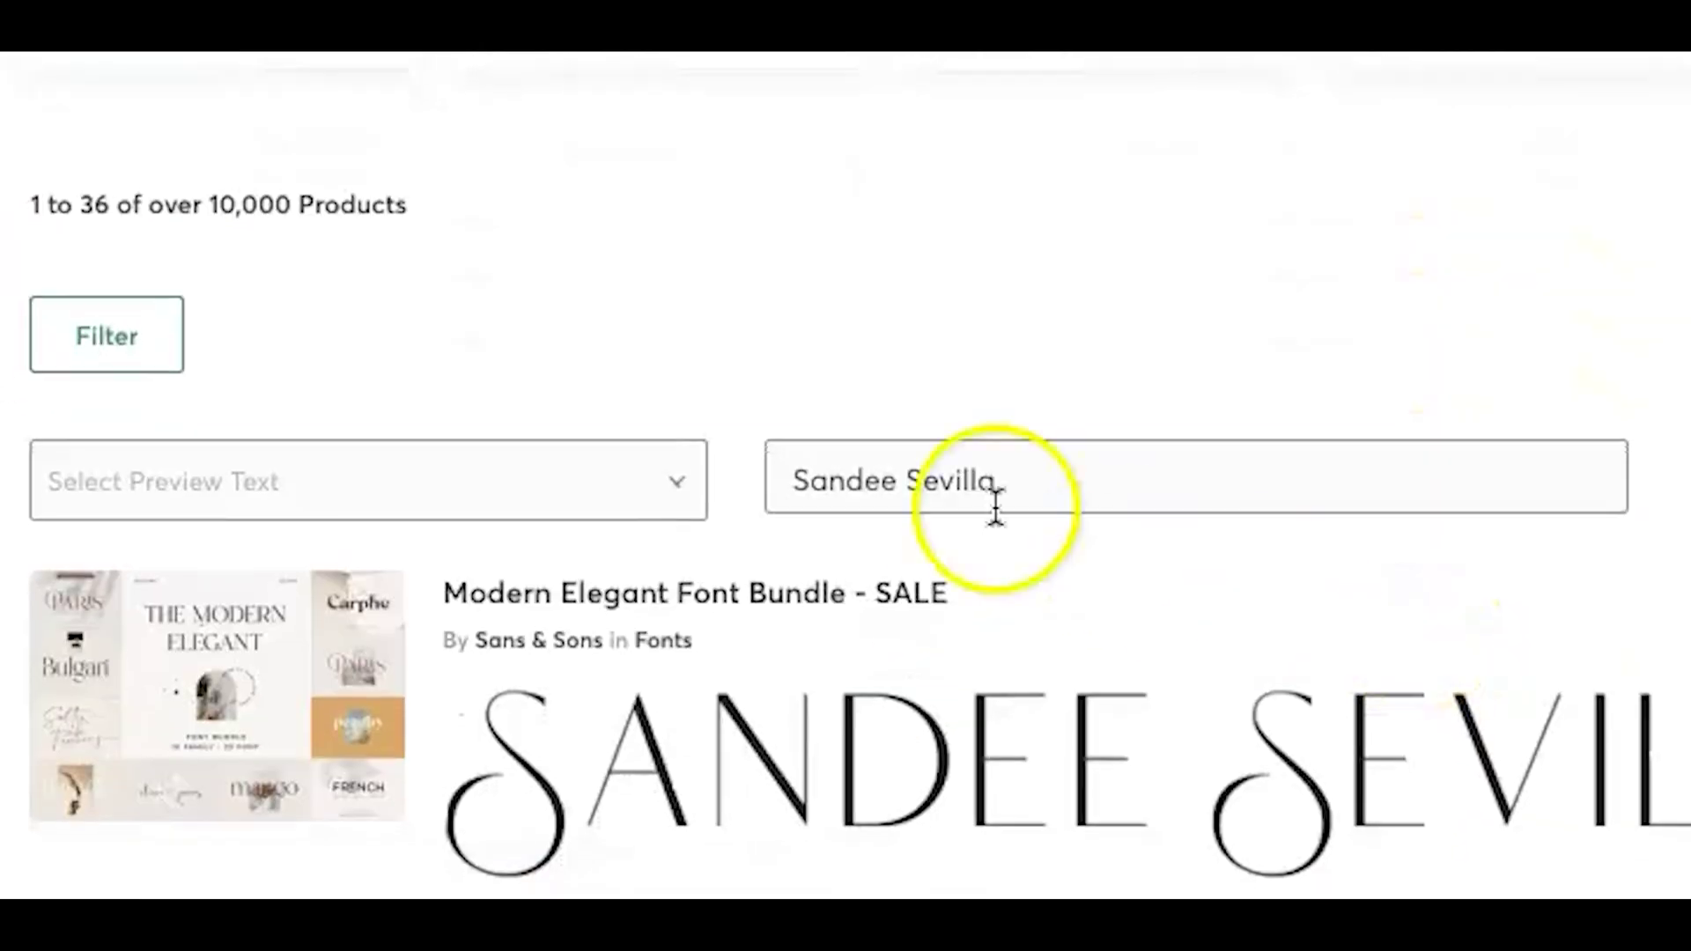
double_click(685, 799)
triple_click(1131, 501)
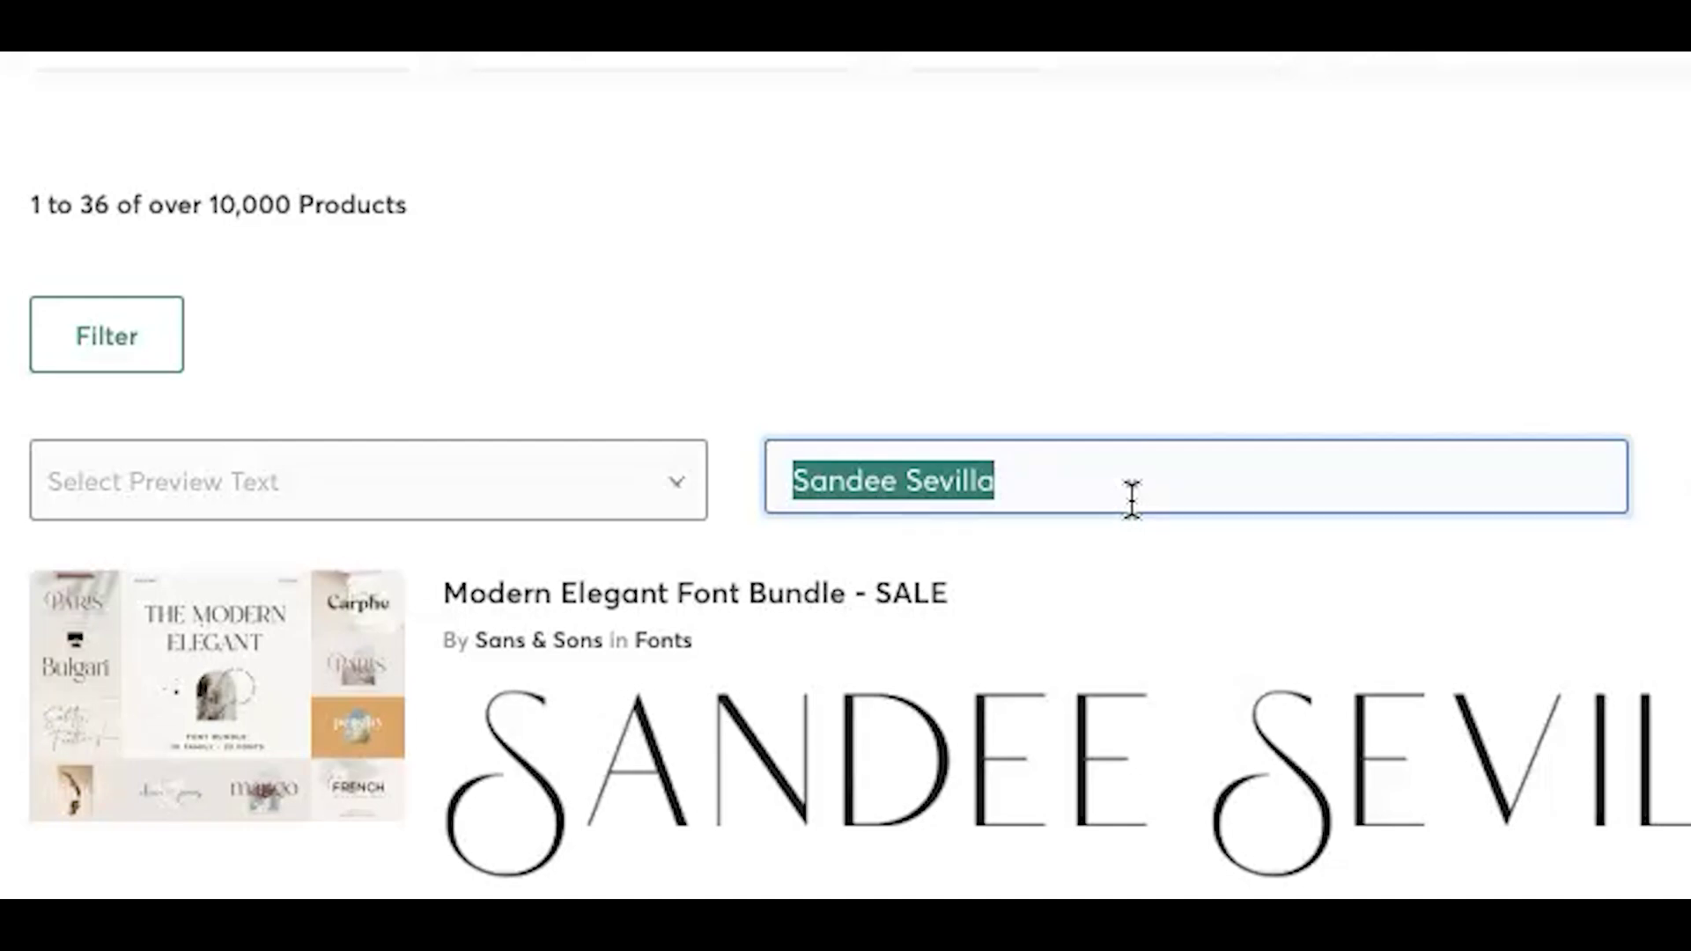
type("i'm ")
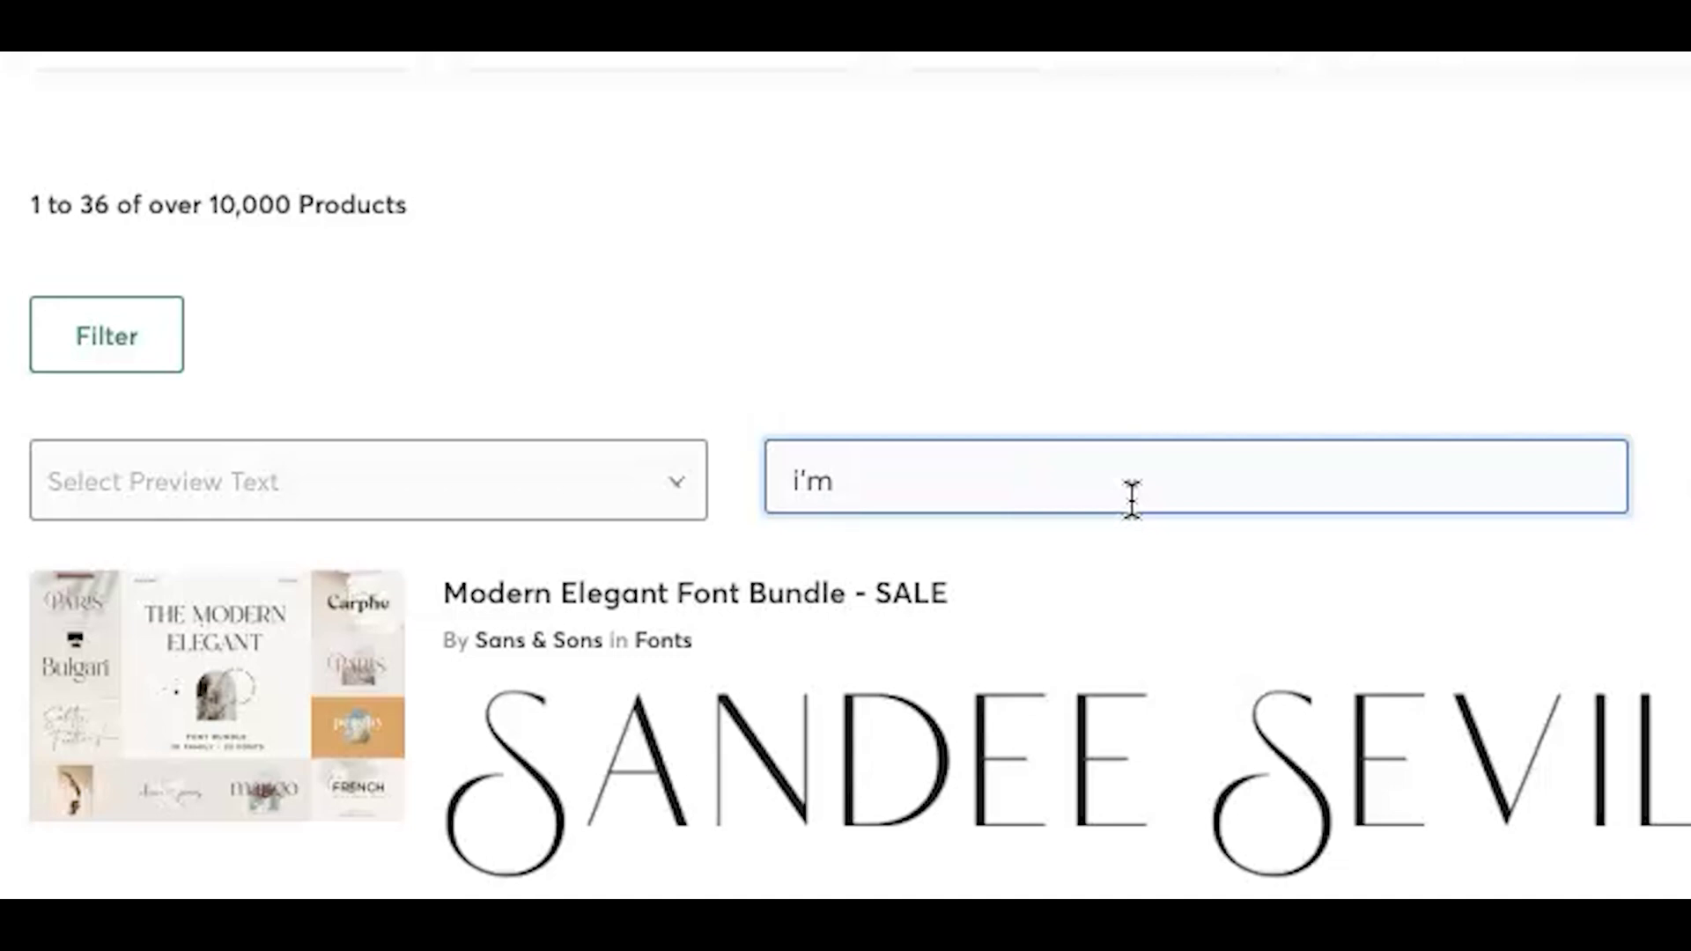
type("happy")
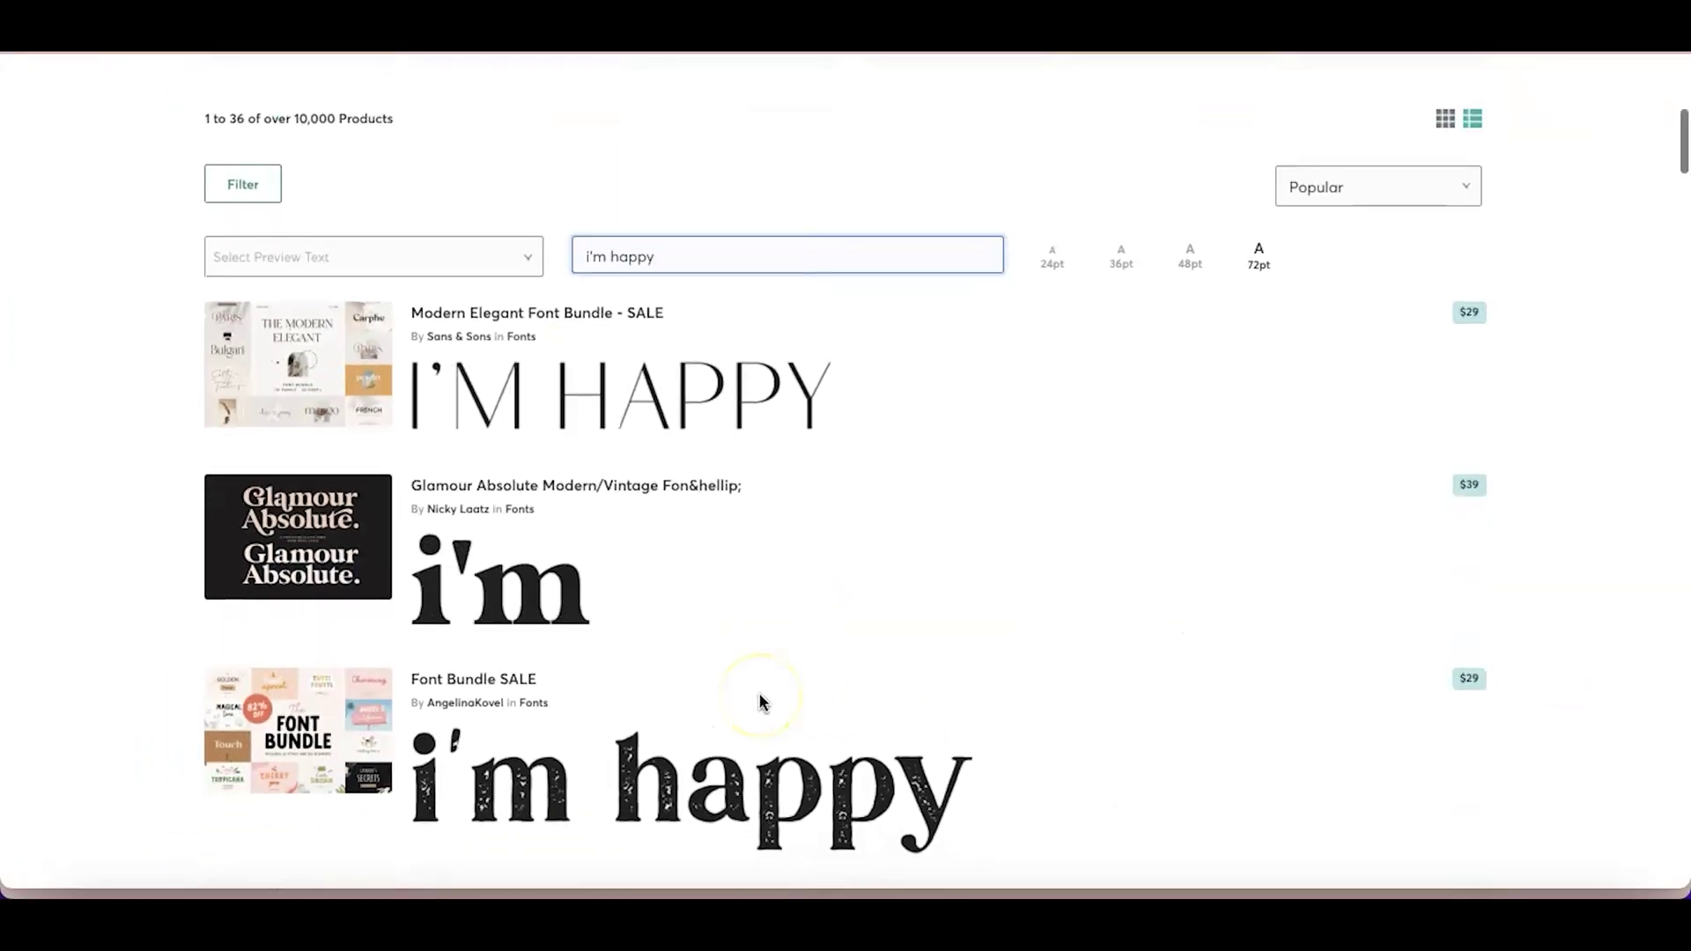
scroll(763, 702, "down", 6)
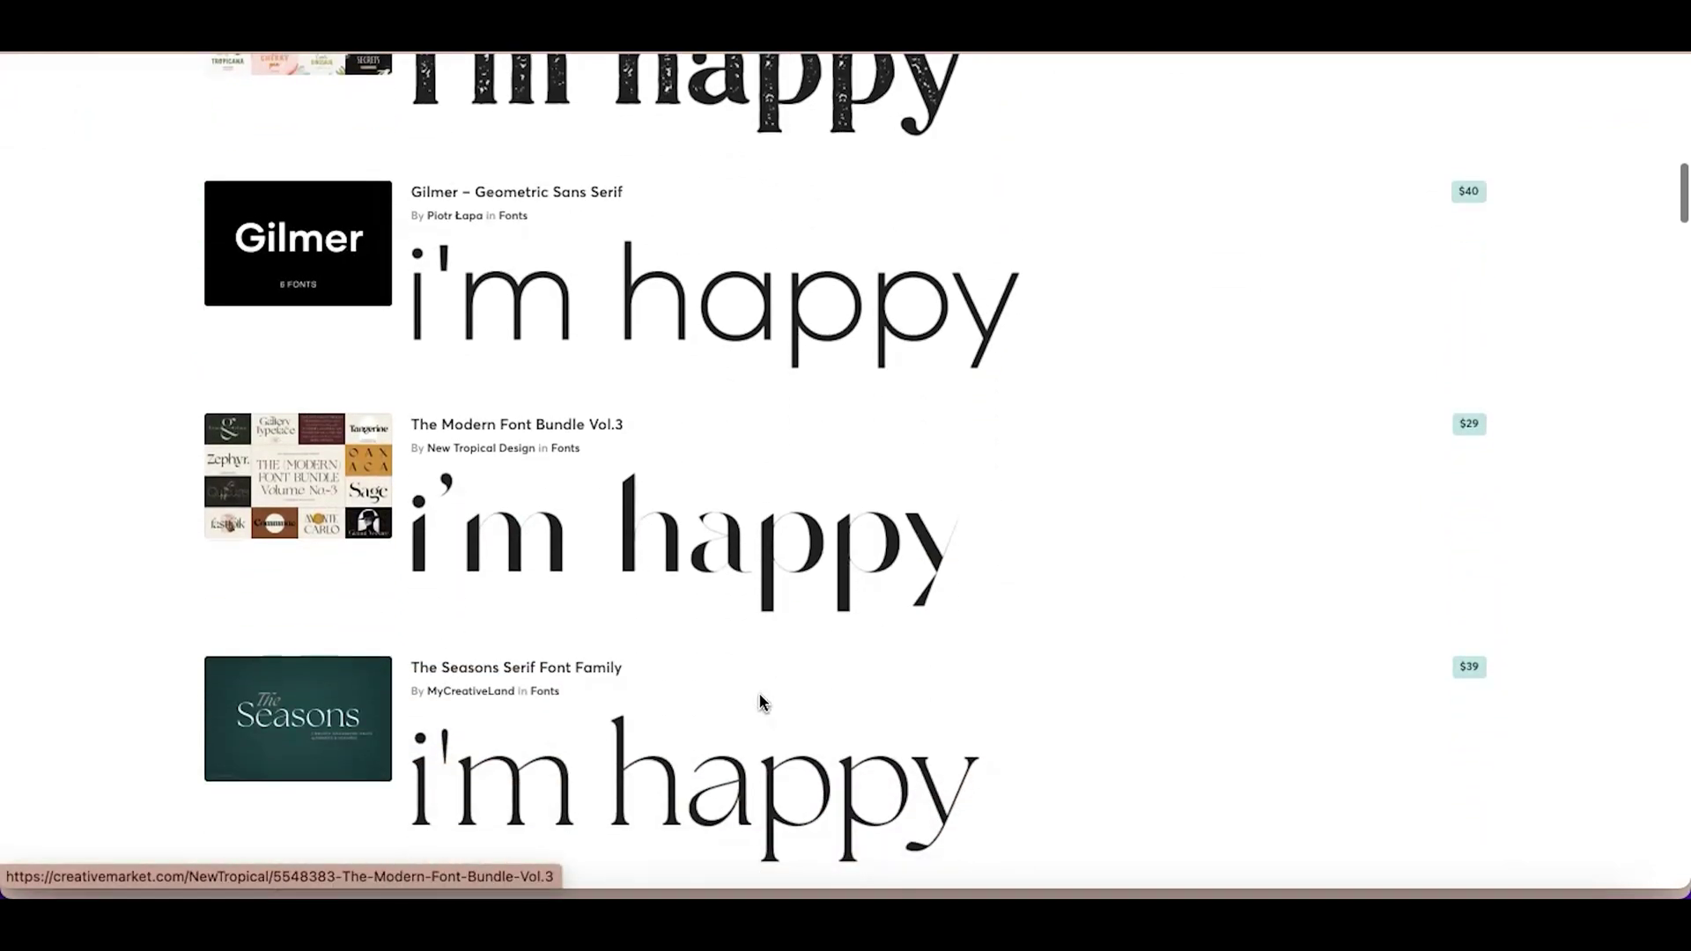
scroll(763, 701, "up", 15)
scroll(763, 701, "down", 8)
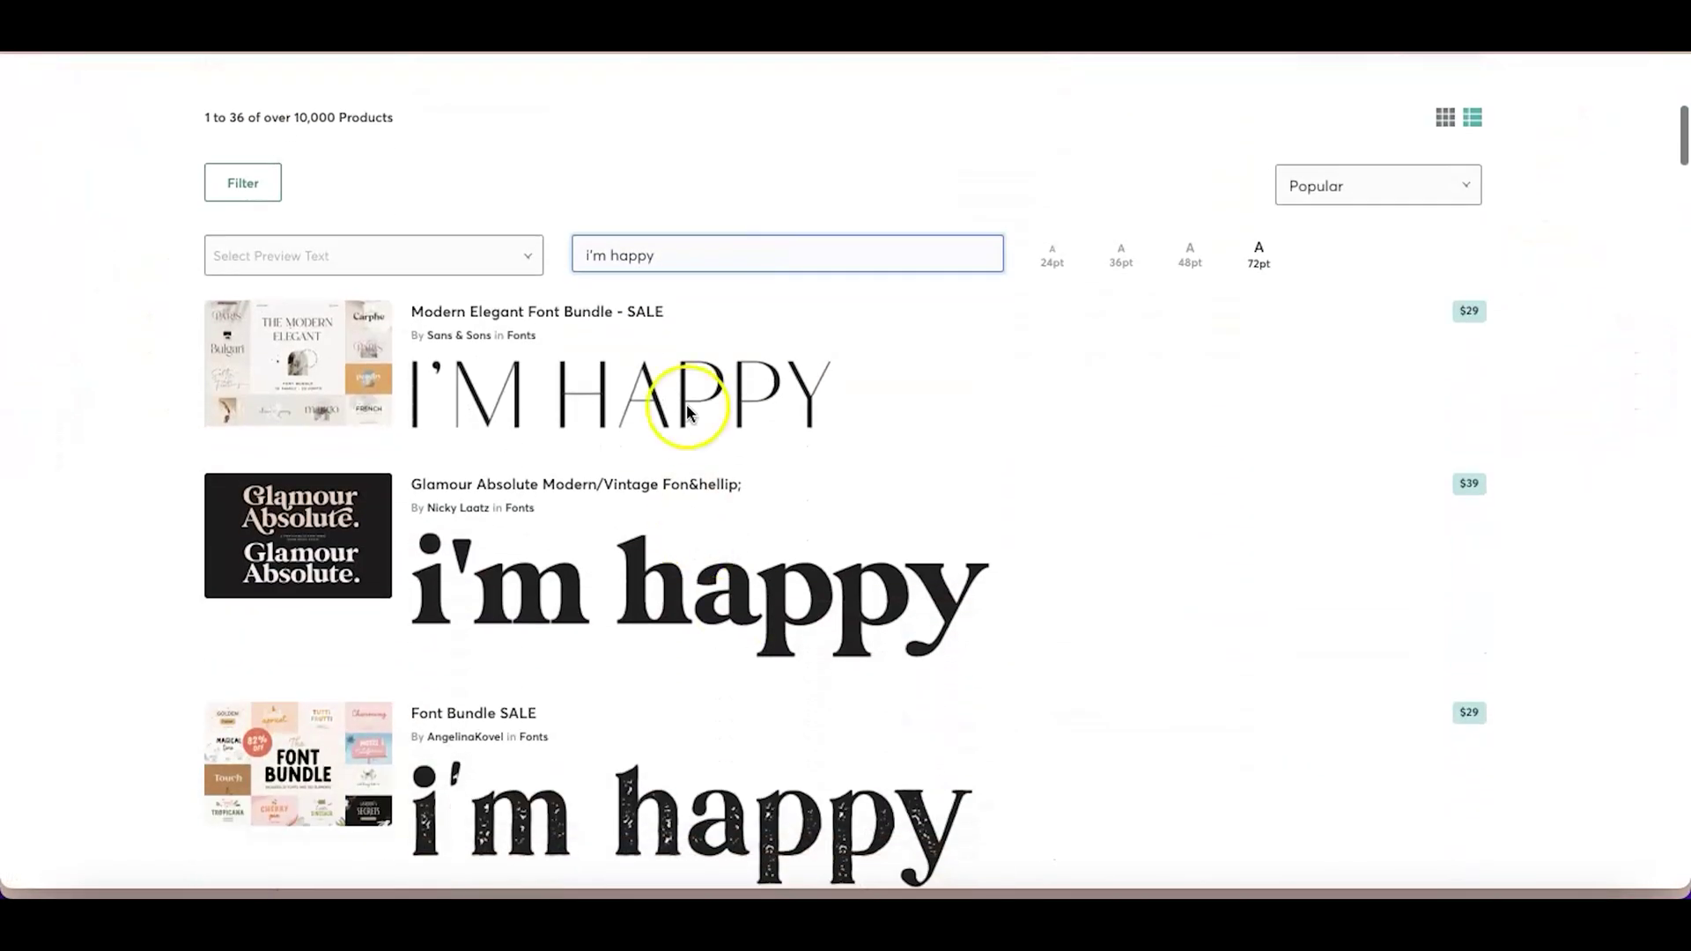
triple_click(690, 238)
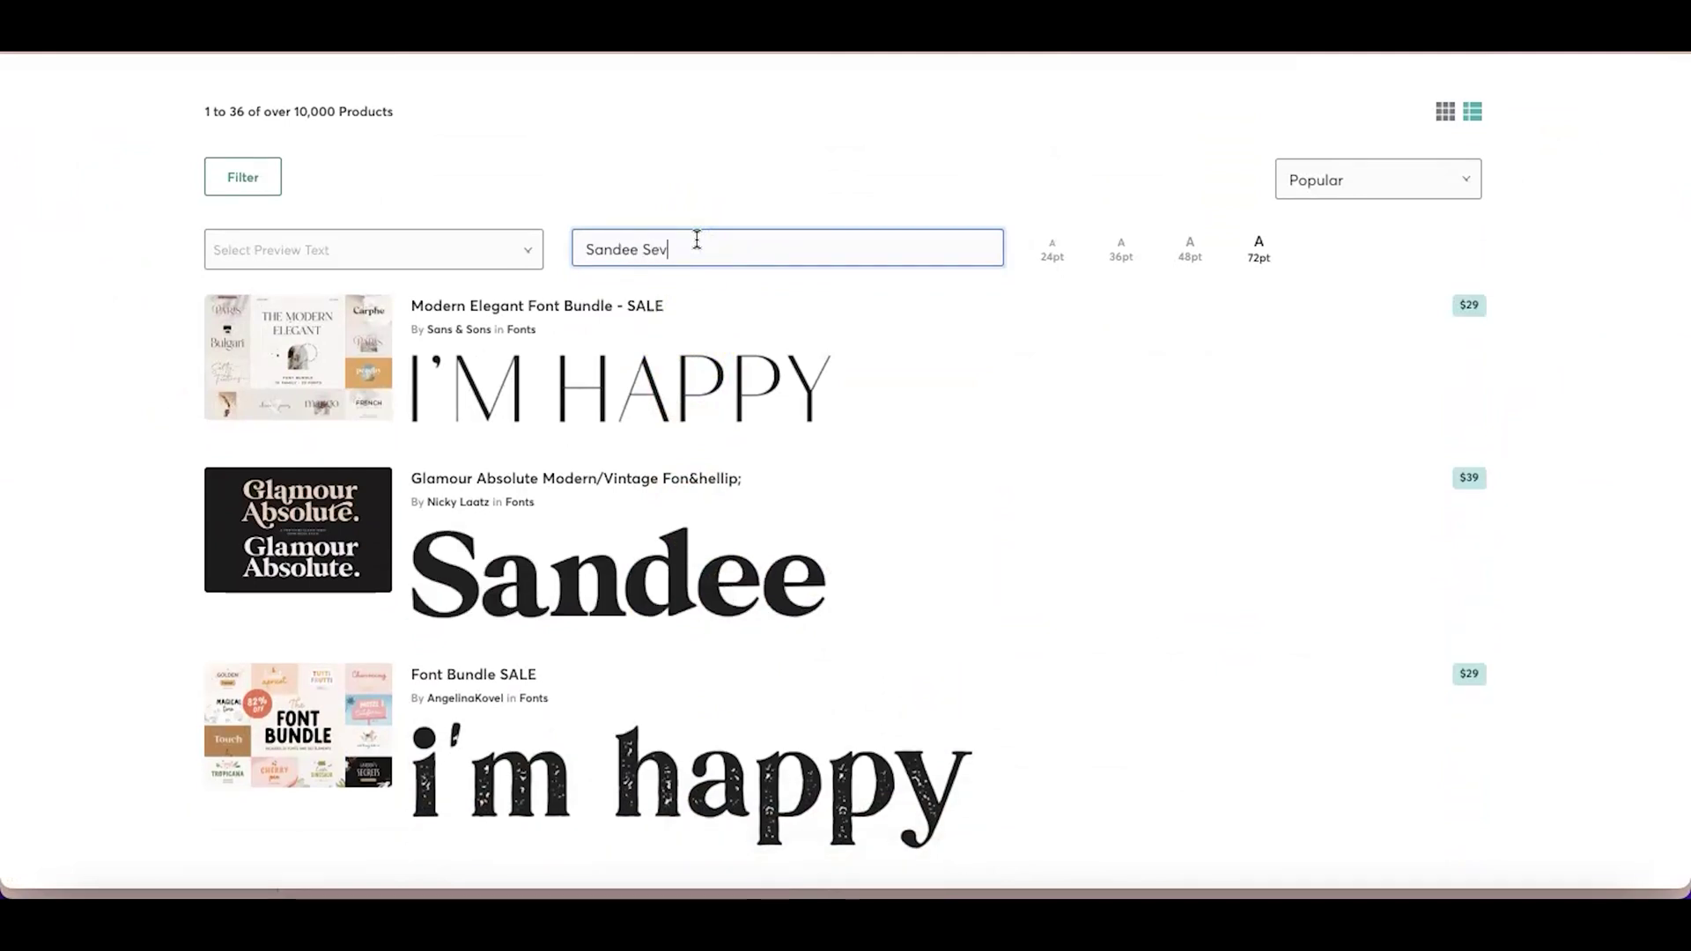
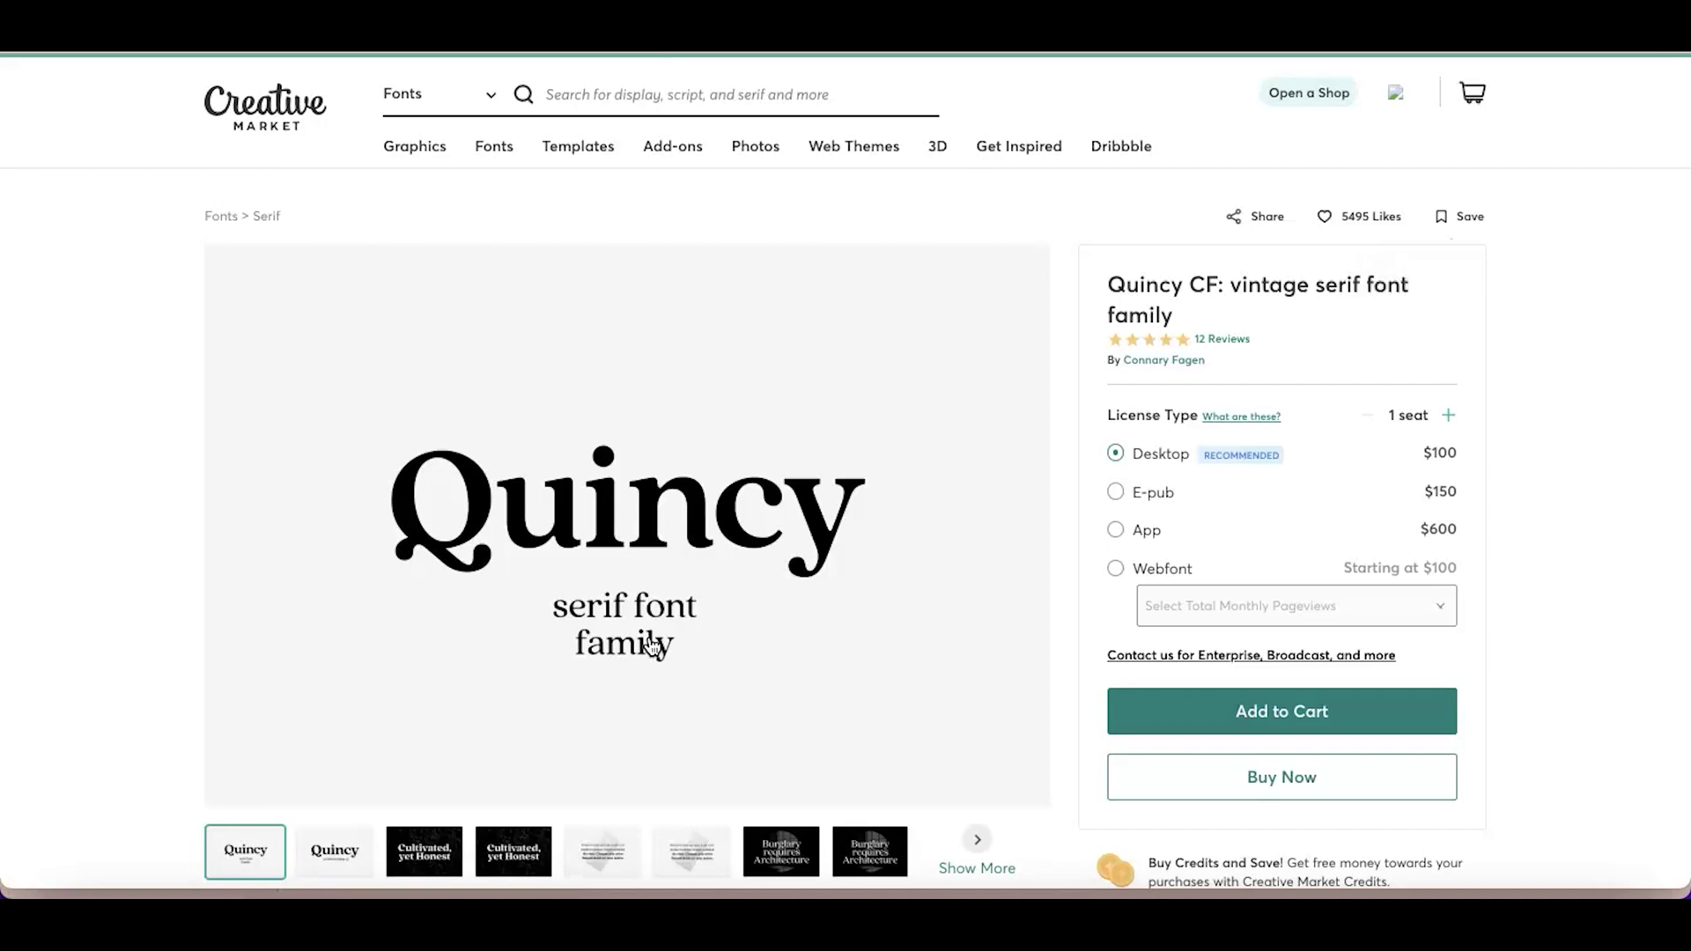
View the Quincy CF sample image showing the French paragraph
scroll(652, 647, "down", 1)
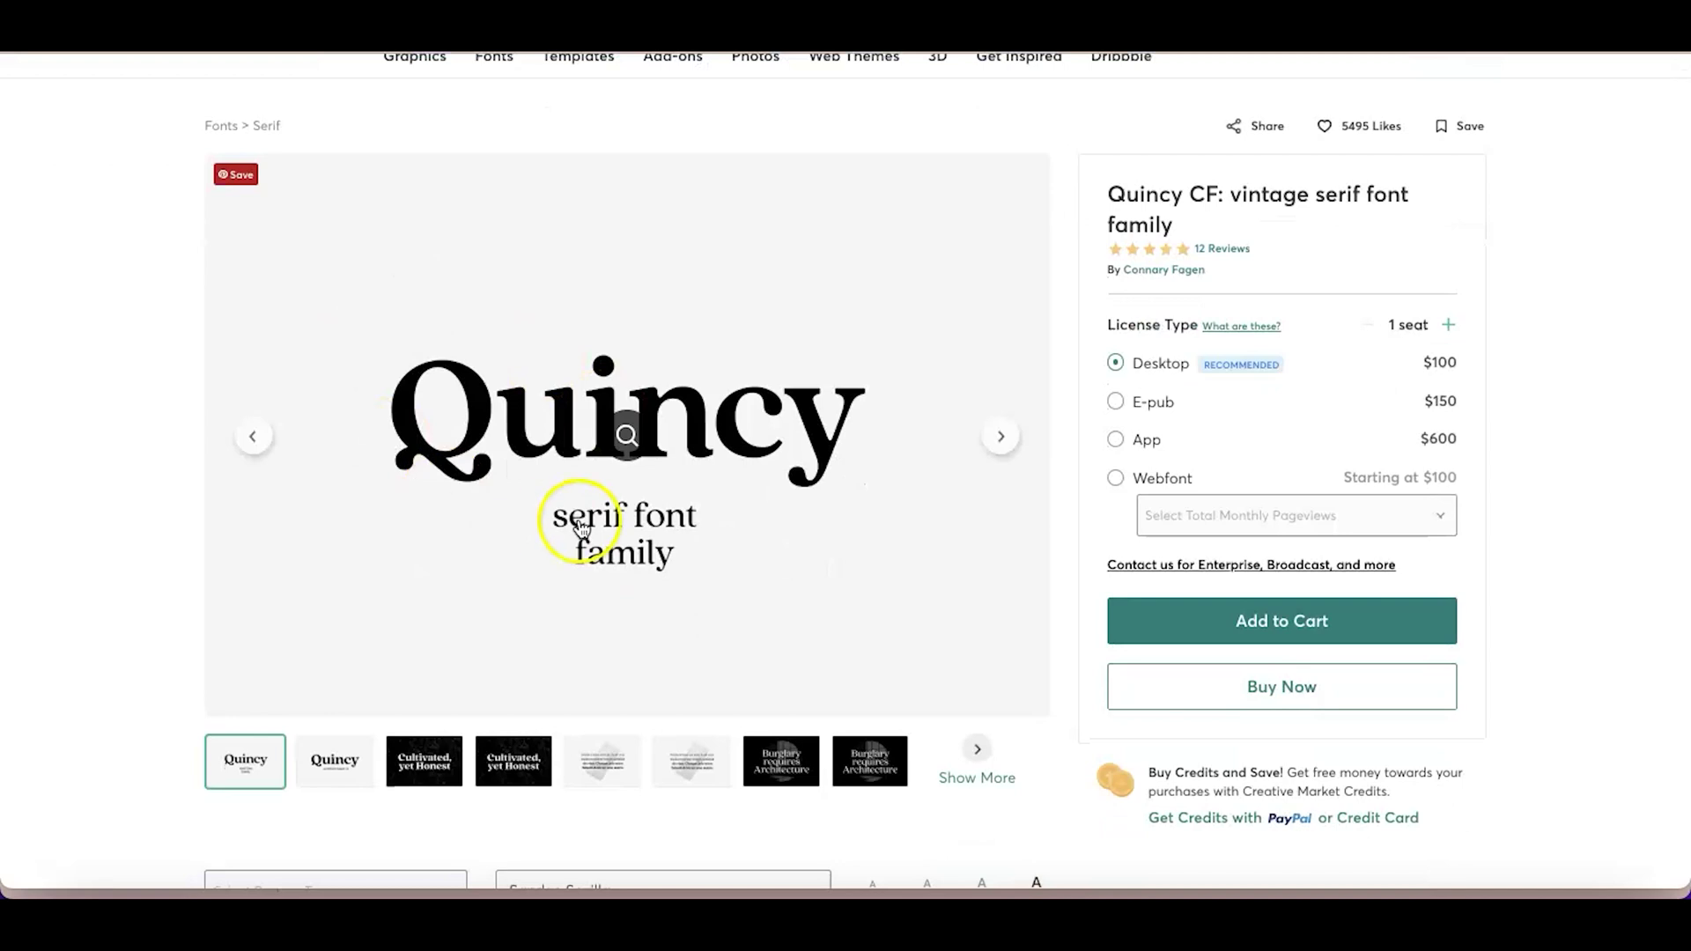
scroll(649, 651, "down", 3)
scroll(646, 649, "up", 2)
left_click(690, 669)
scroll(1272, 548, "up", 1)
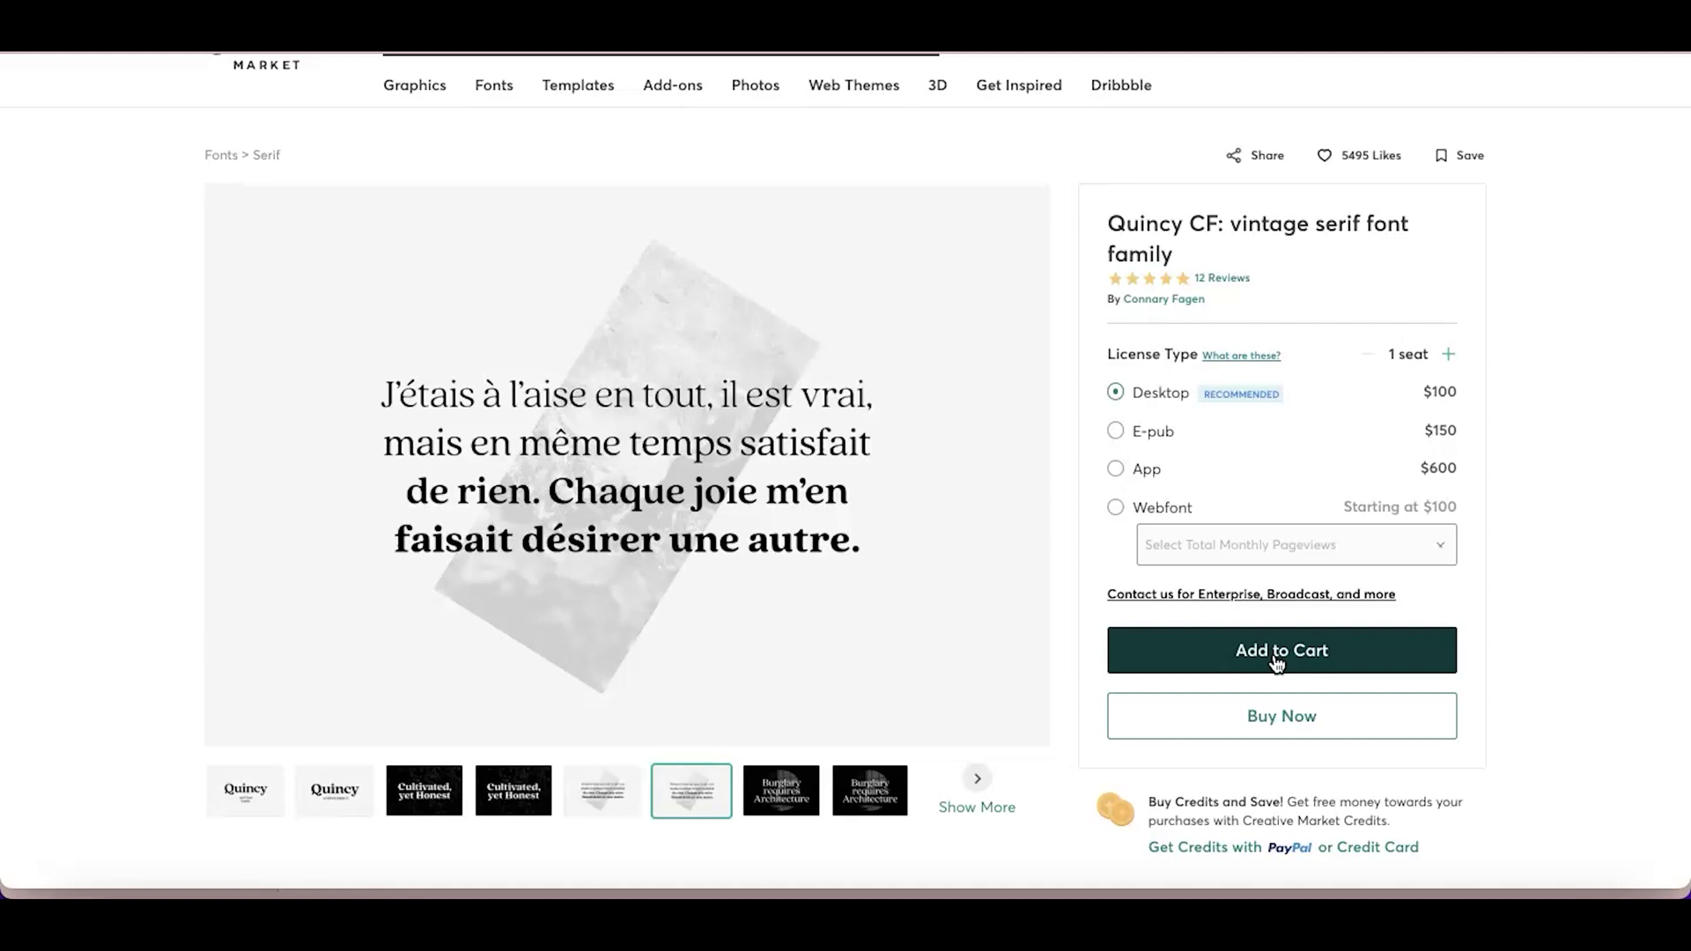
scroll(906, 283, "up", 1)
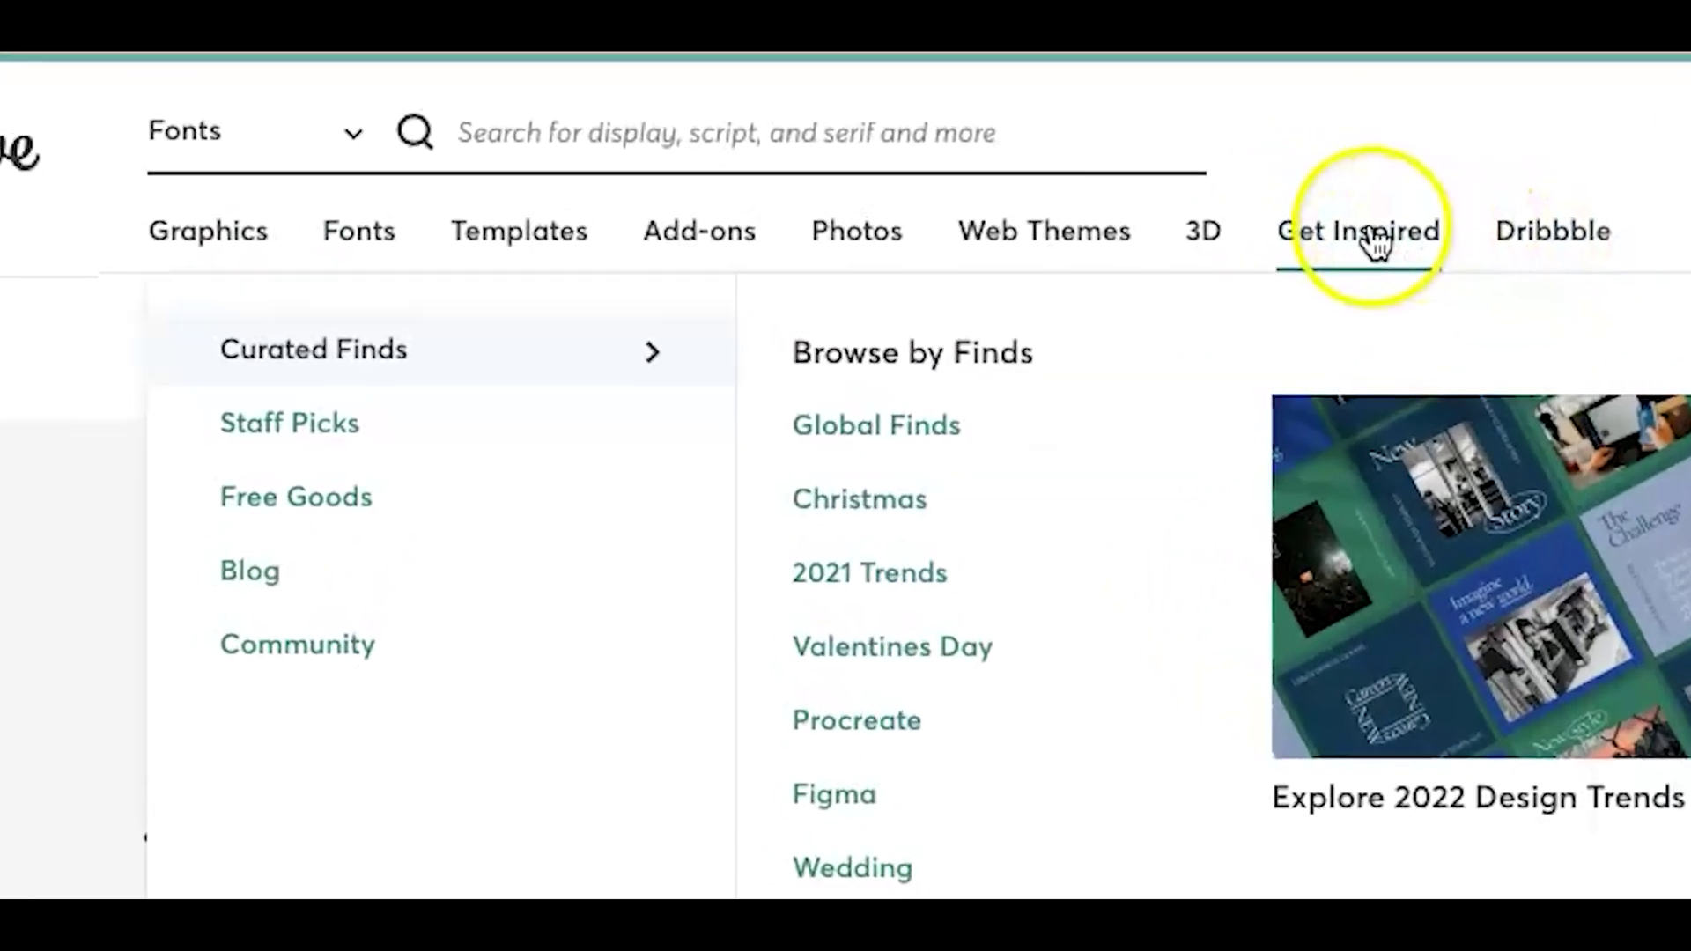
Go to Get Inspired > Free Goods and start the free Gries Bold font download
mouse_move(940, 170)
mouse_move(1372, 262)
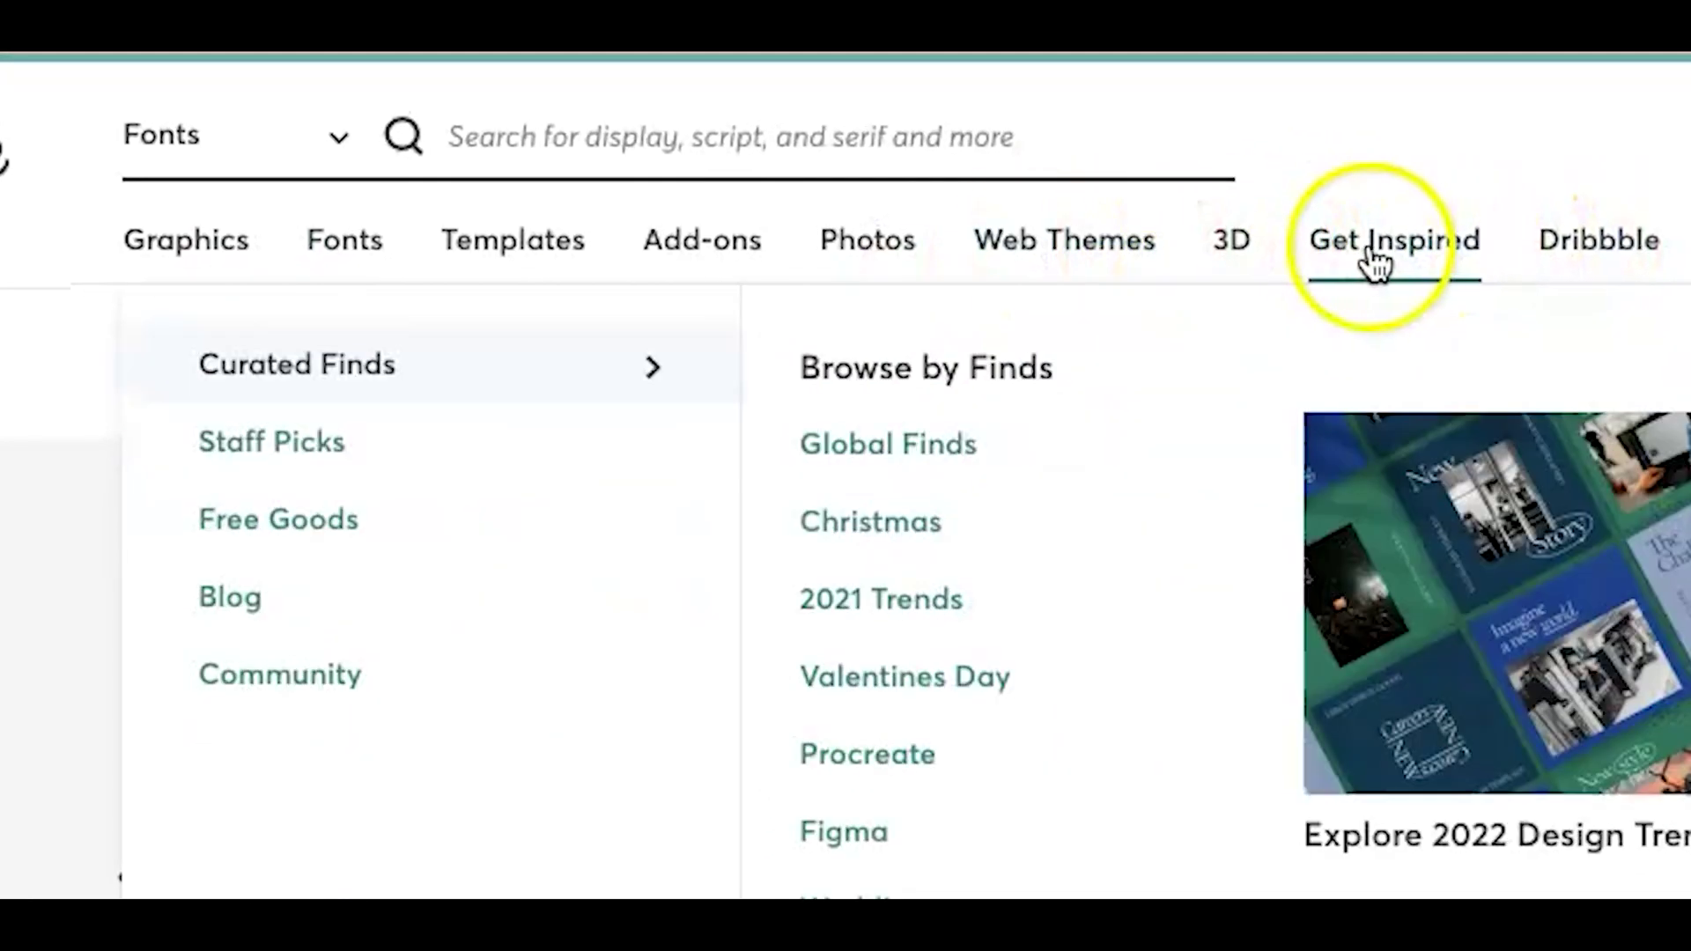
left_click(339, 533)
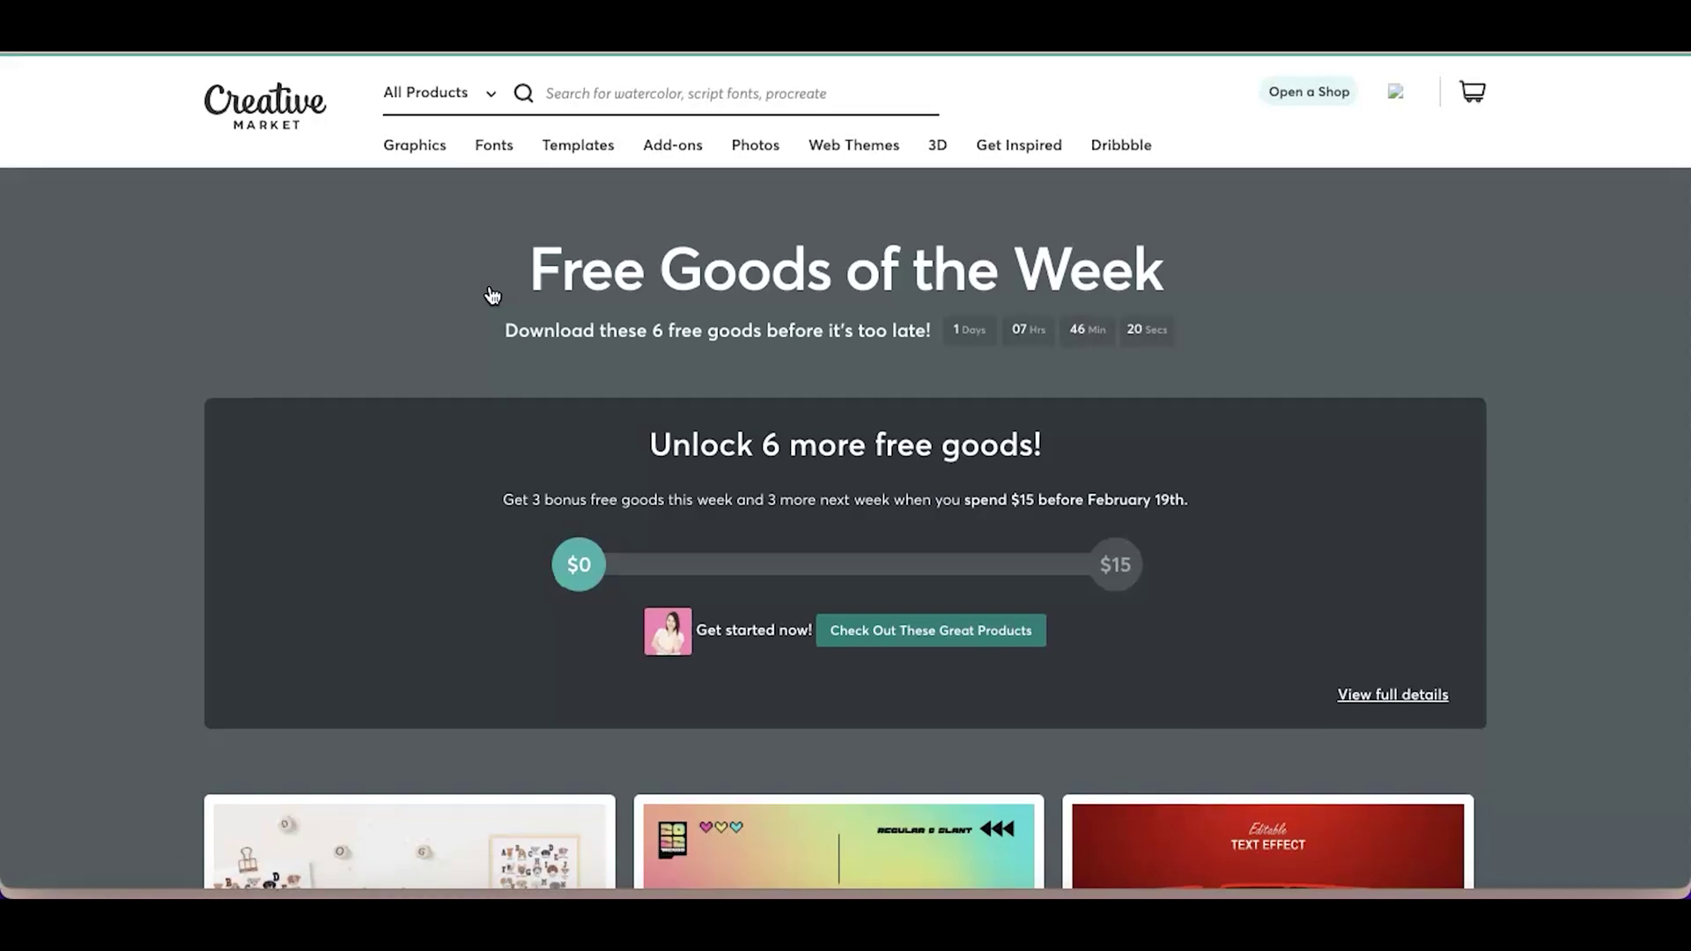
scroll(491, 295, "down", 5)
scroll(491, 295, "down", 2)
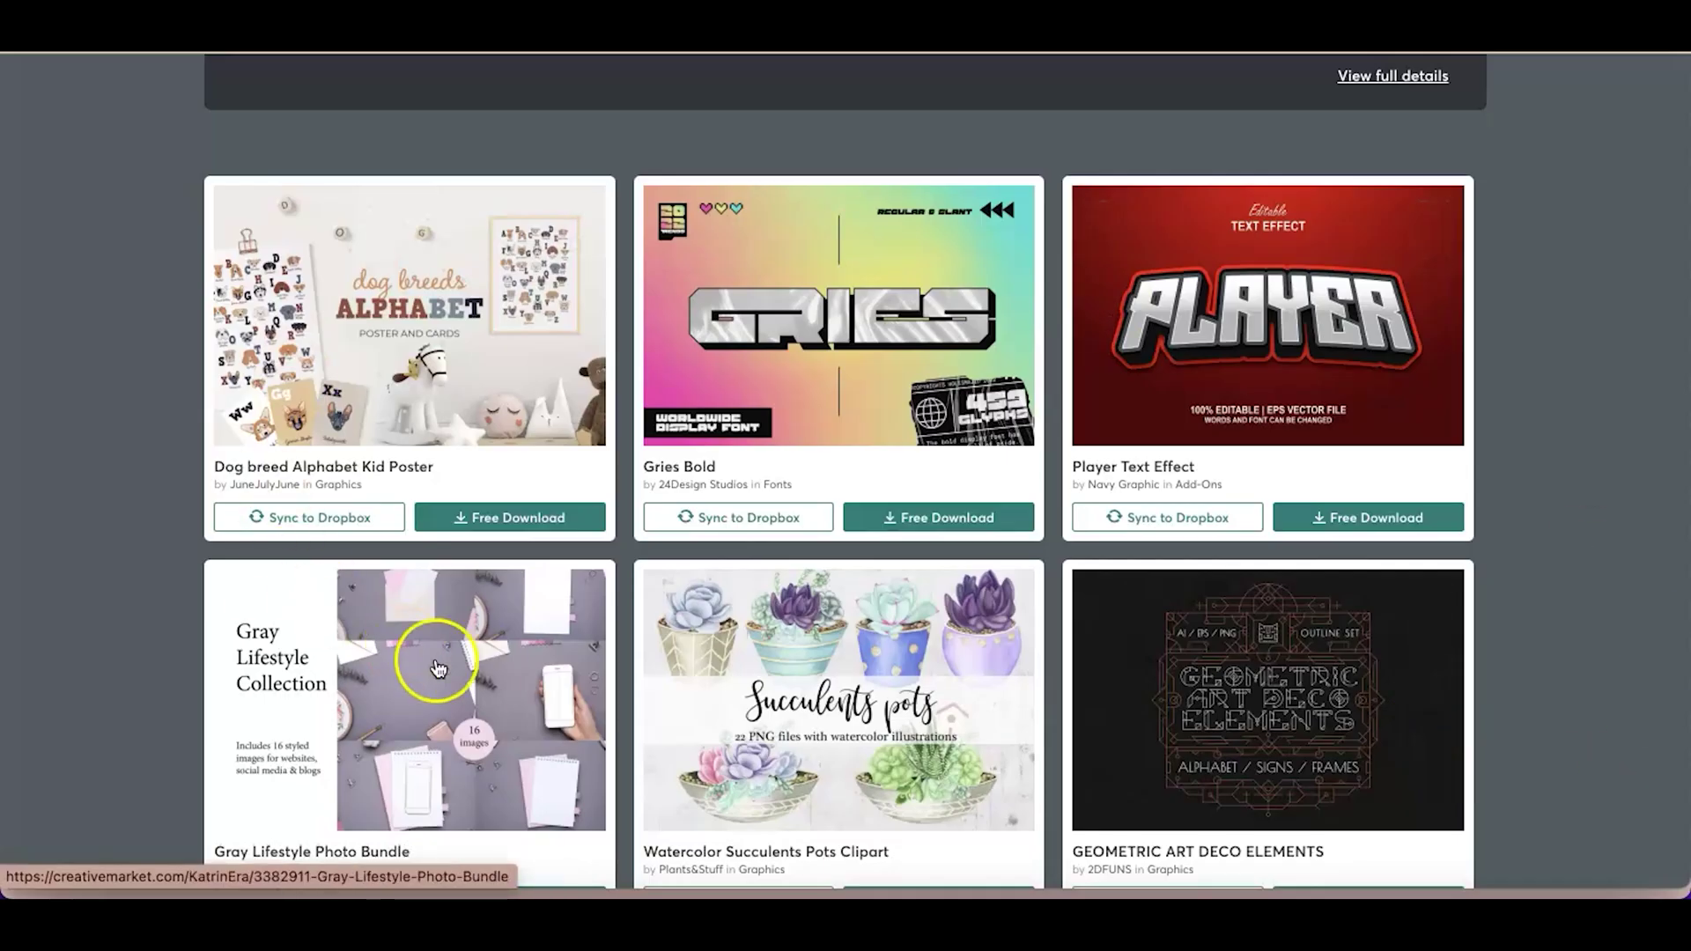
scroll(720, 733, "down", 2)
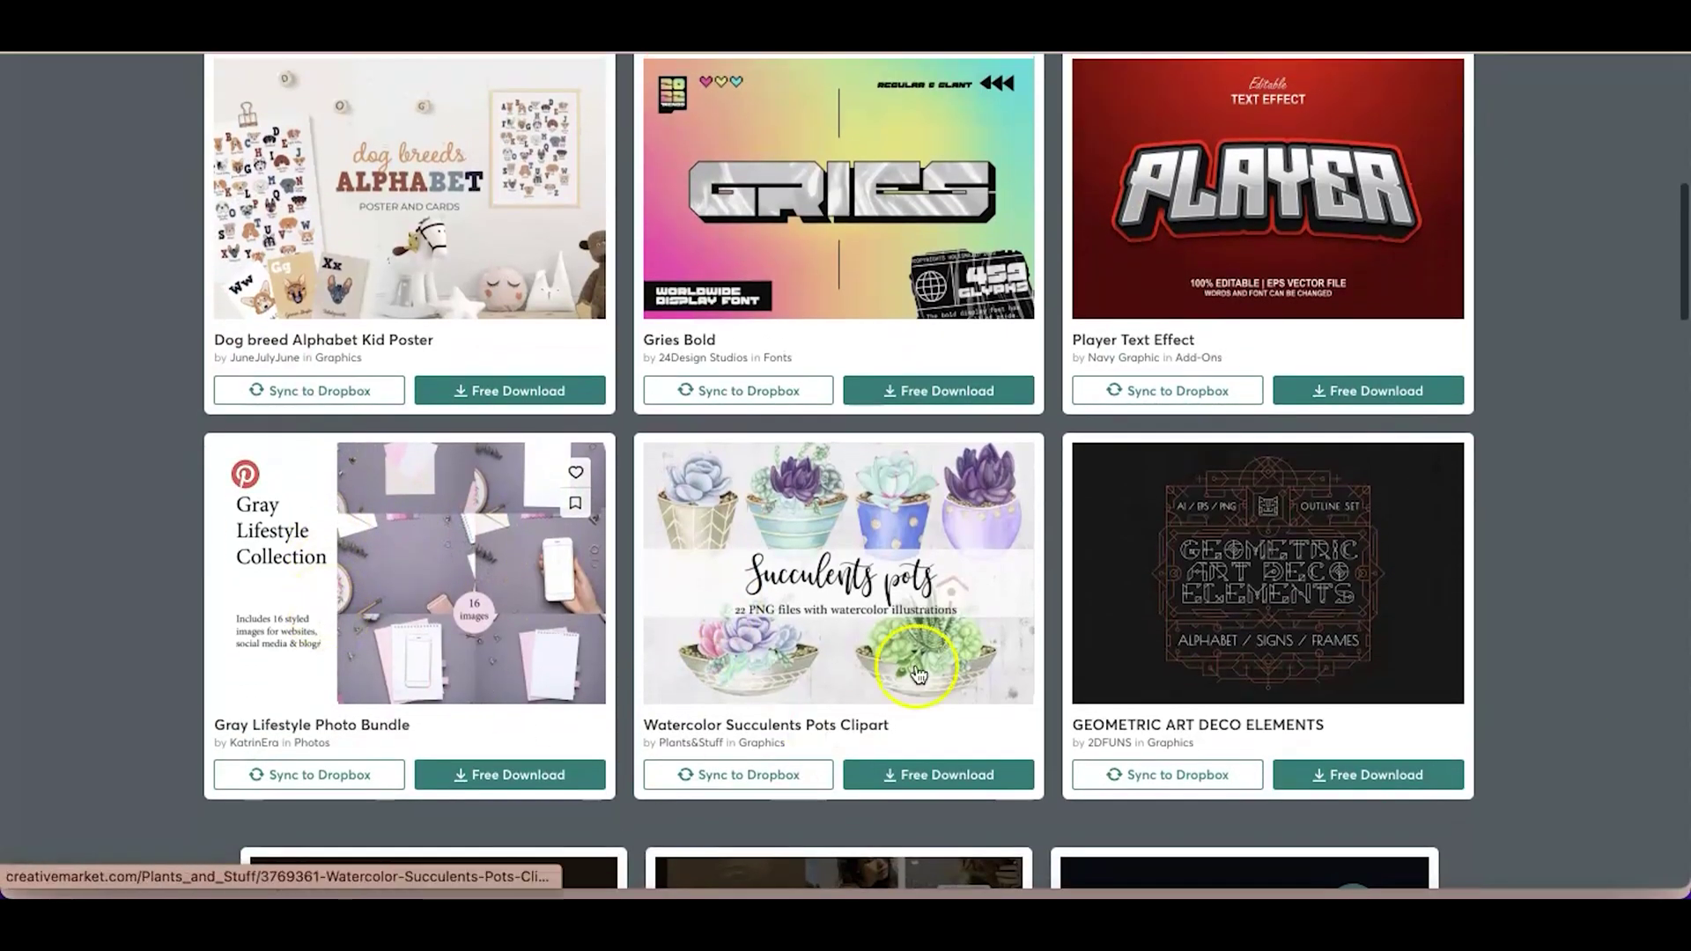
scroll(669, 390, "up", 1)
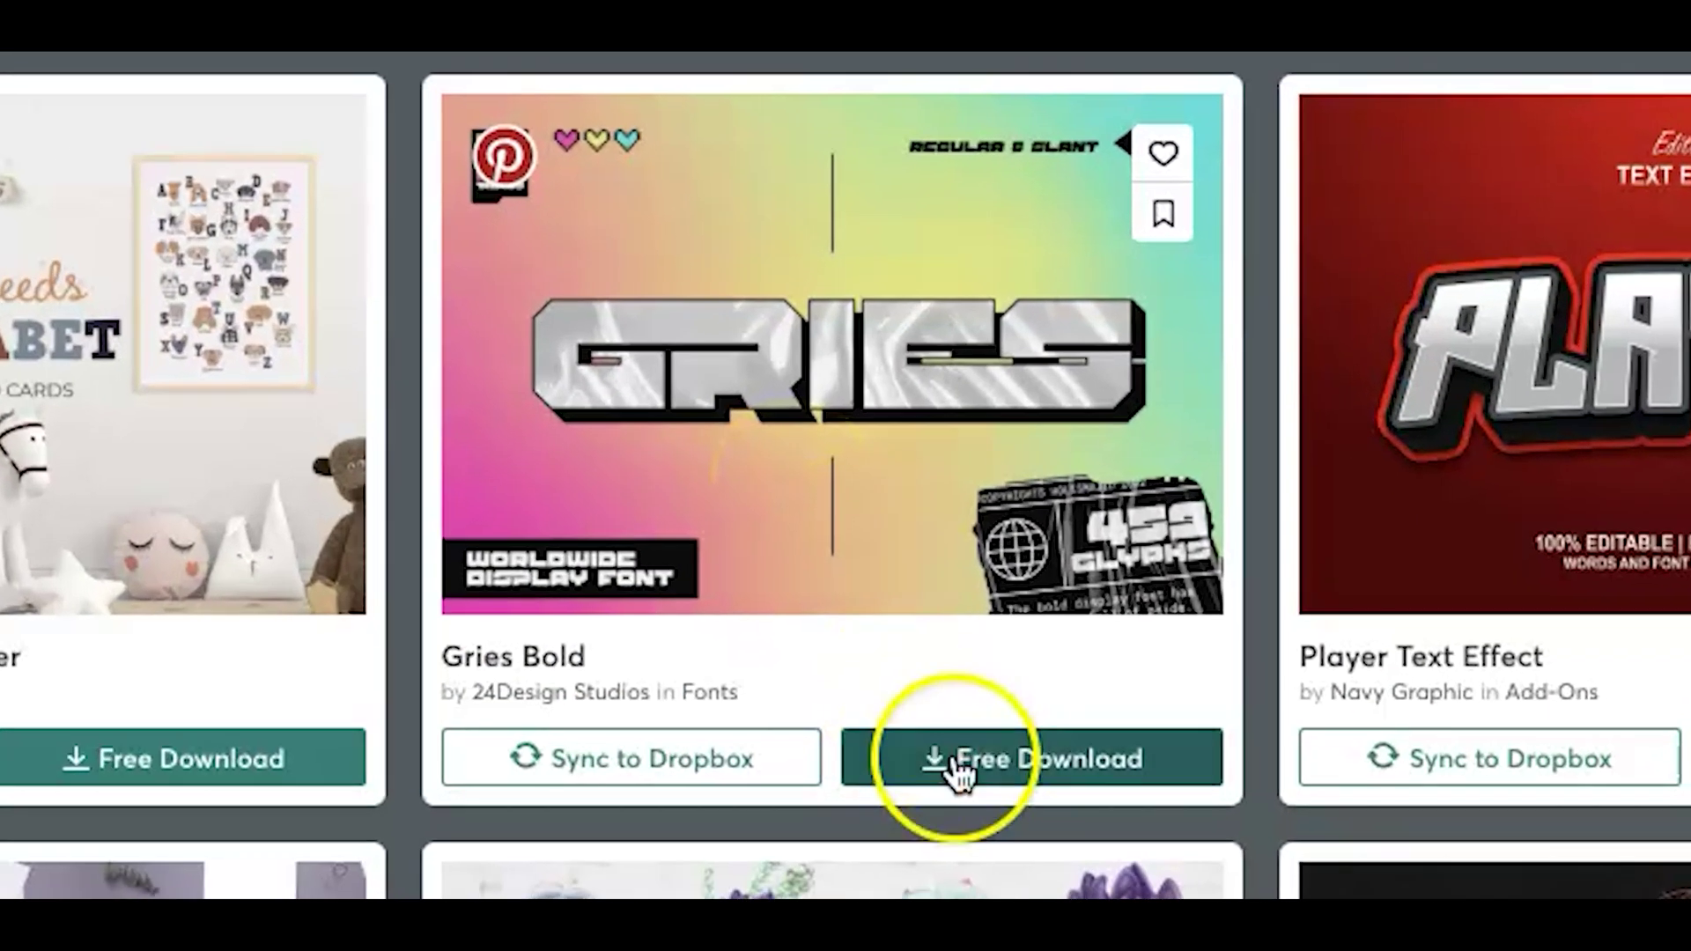
left_click(899, 490)
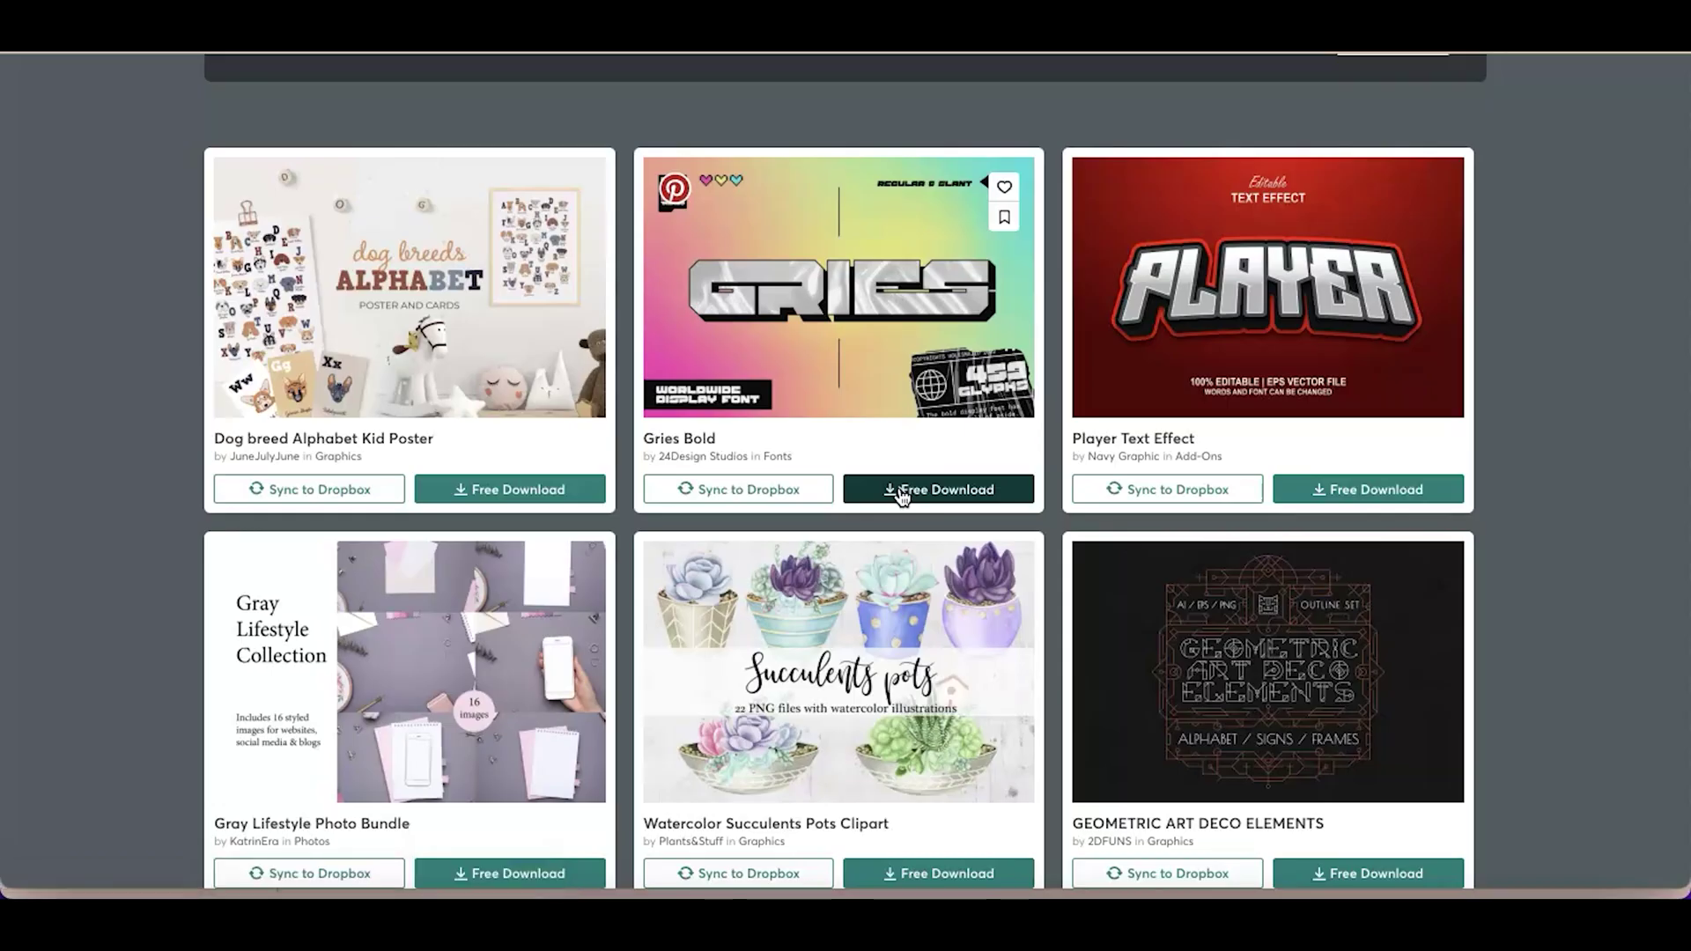
Save Gries-Bold.zip into Dropbox and open it to extract the Gries-Bold folder
left_click(960, 766)
left_click(470, 214)
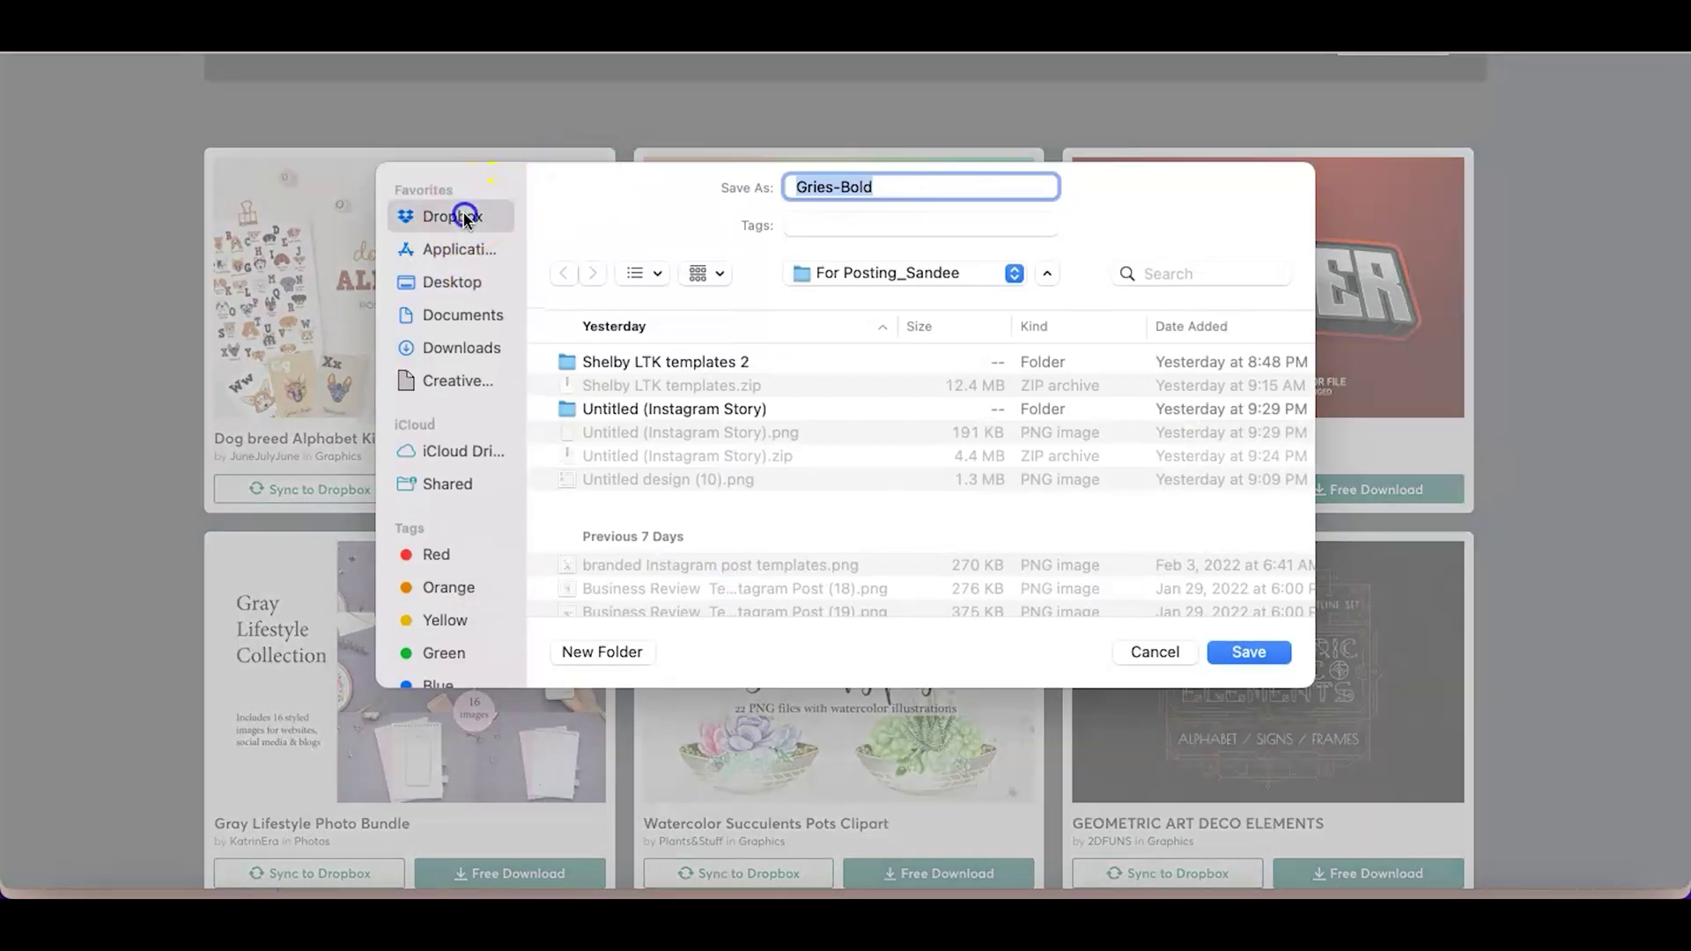
left_click(1250, 652)
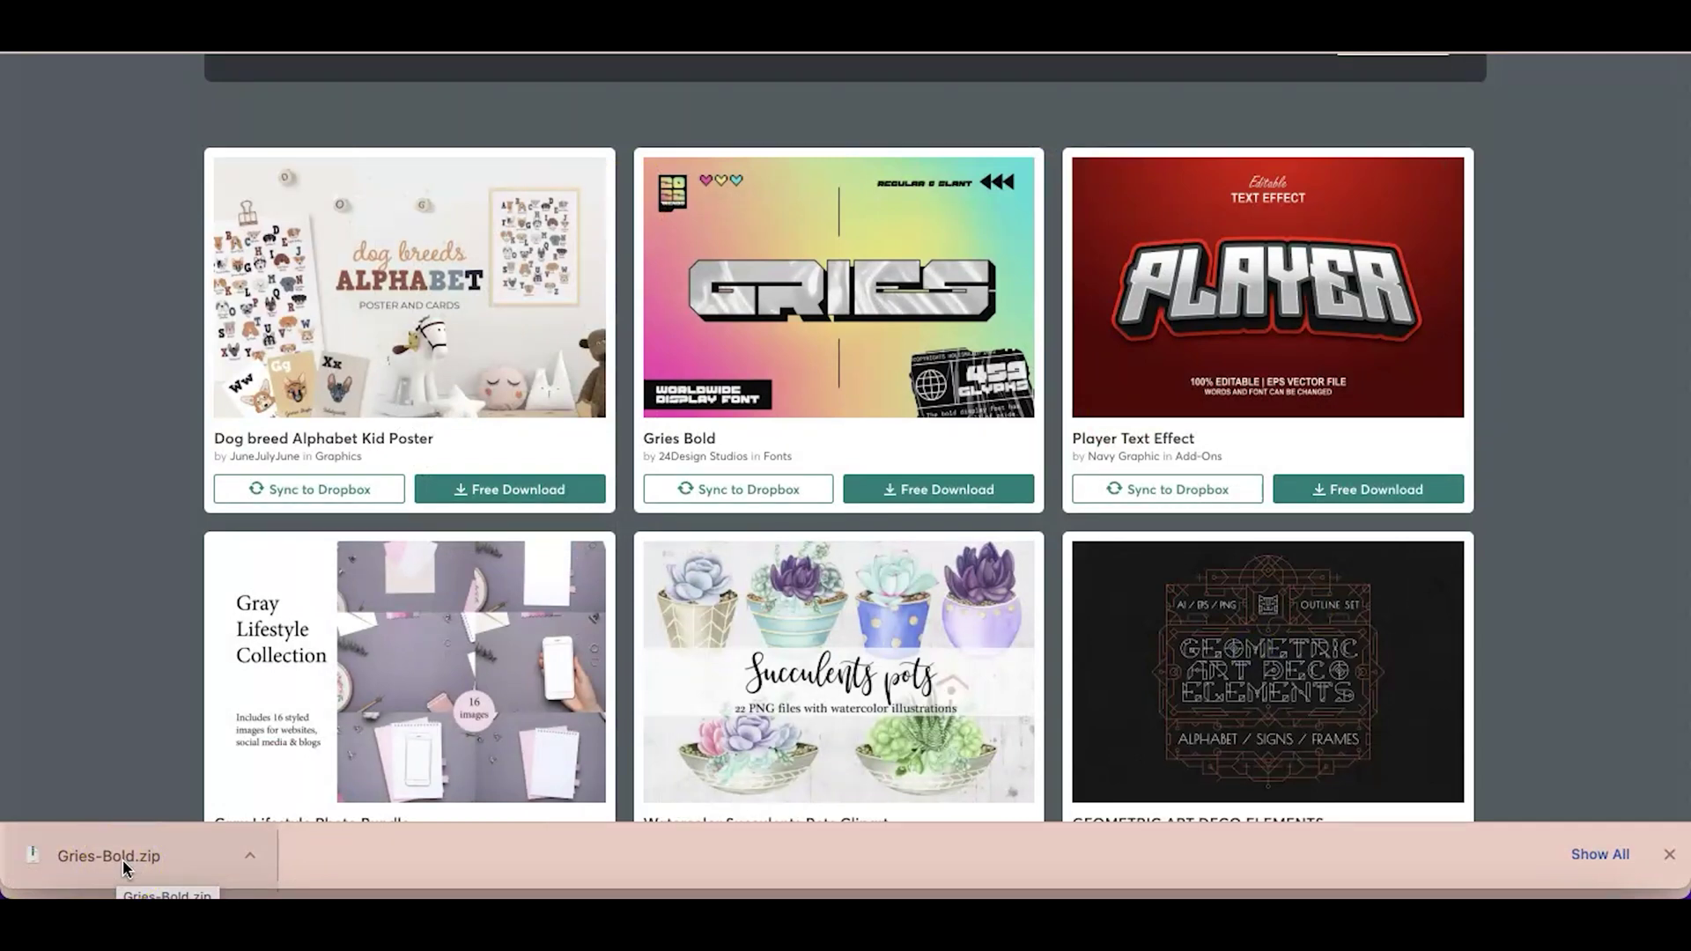
left_click(123, 860)
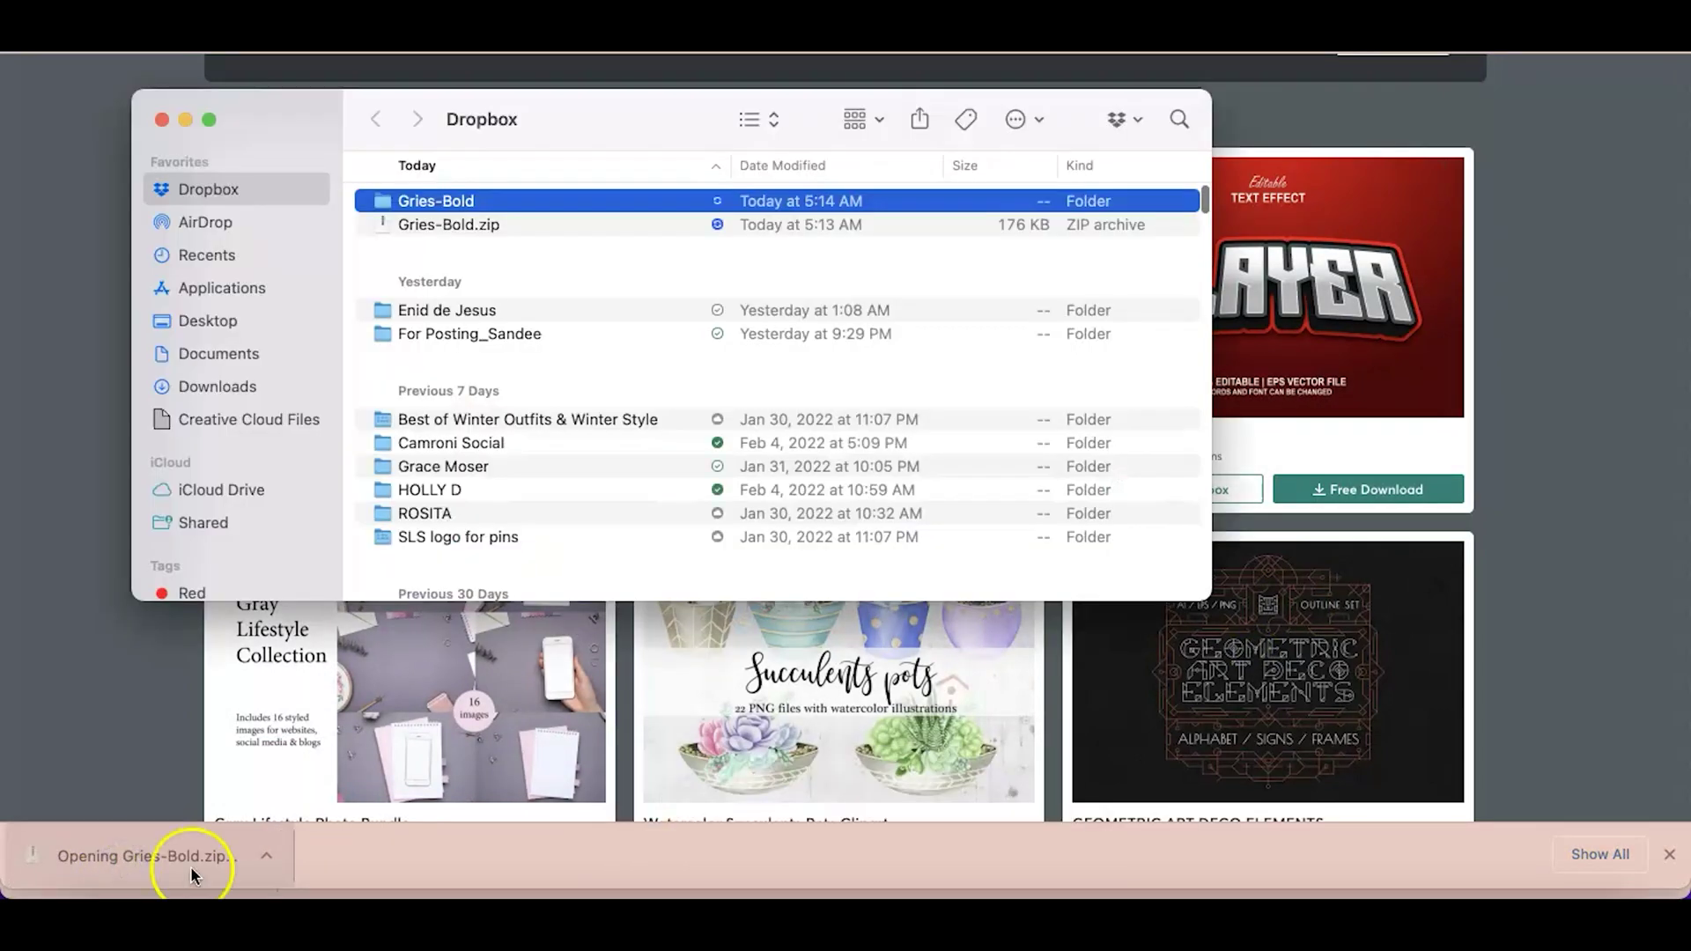
Open Gries-Bold > GRIES REGULAR in Finder and open the Gries.otf font file
double_click(432, 201)
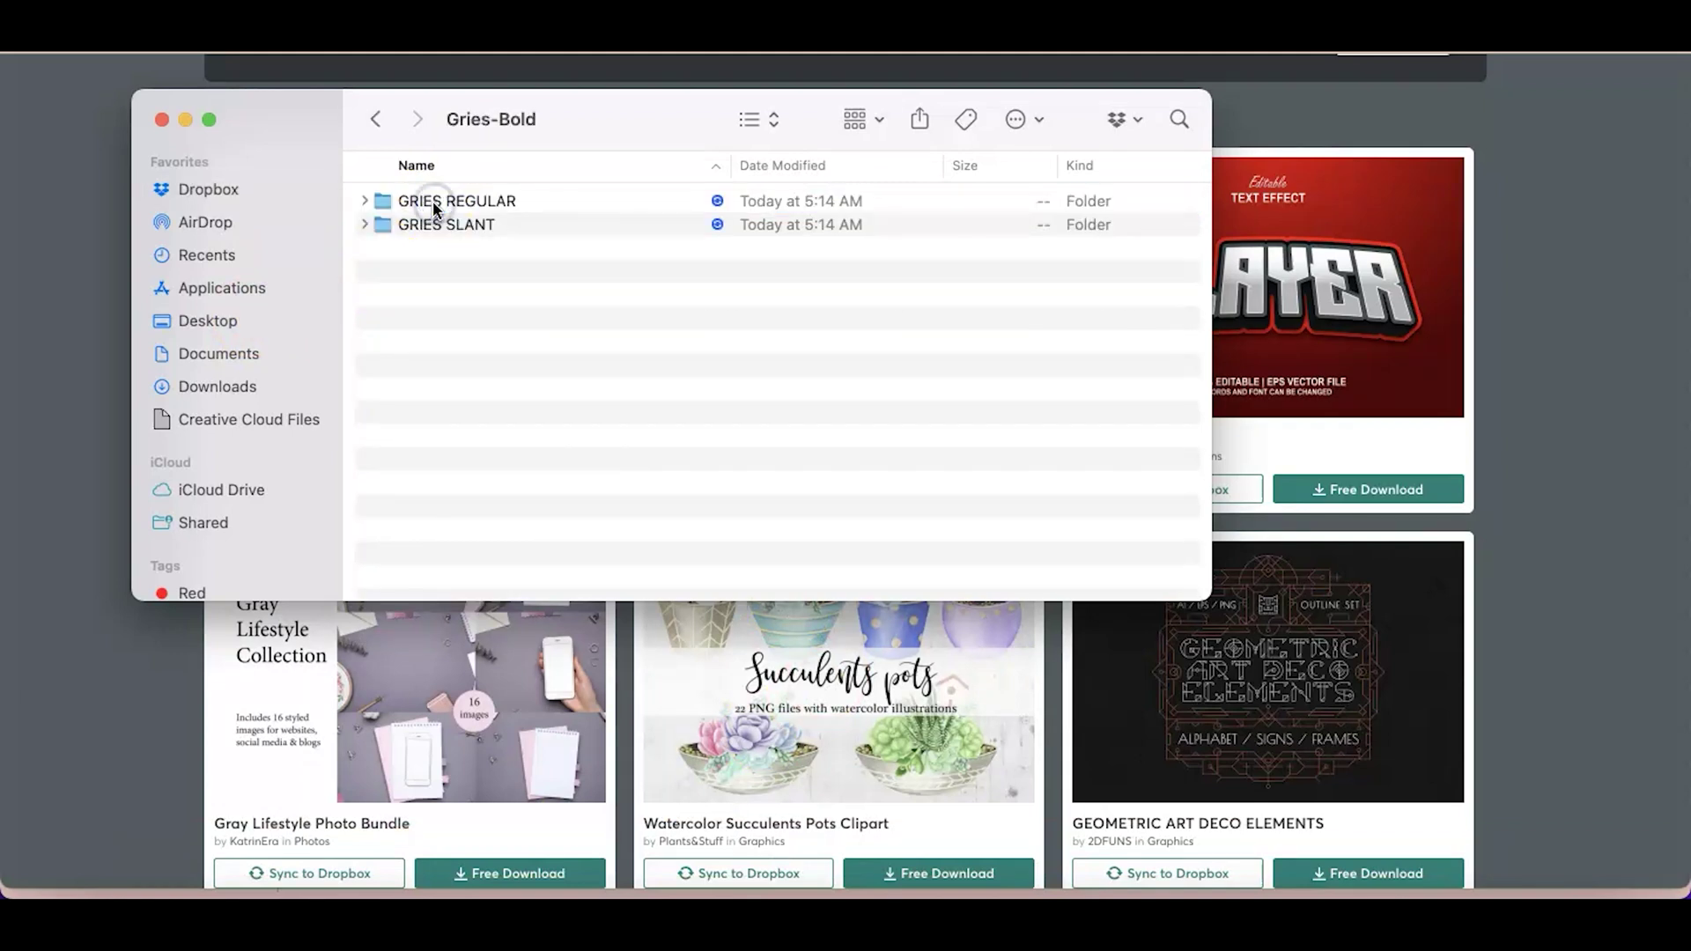
double_click(439, 202)
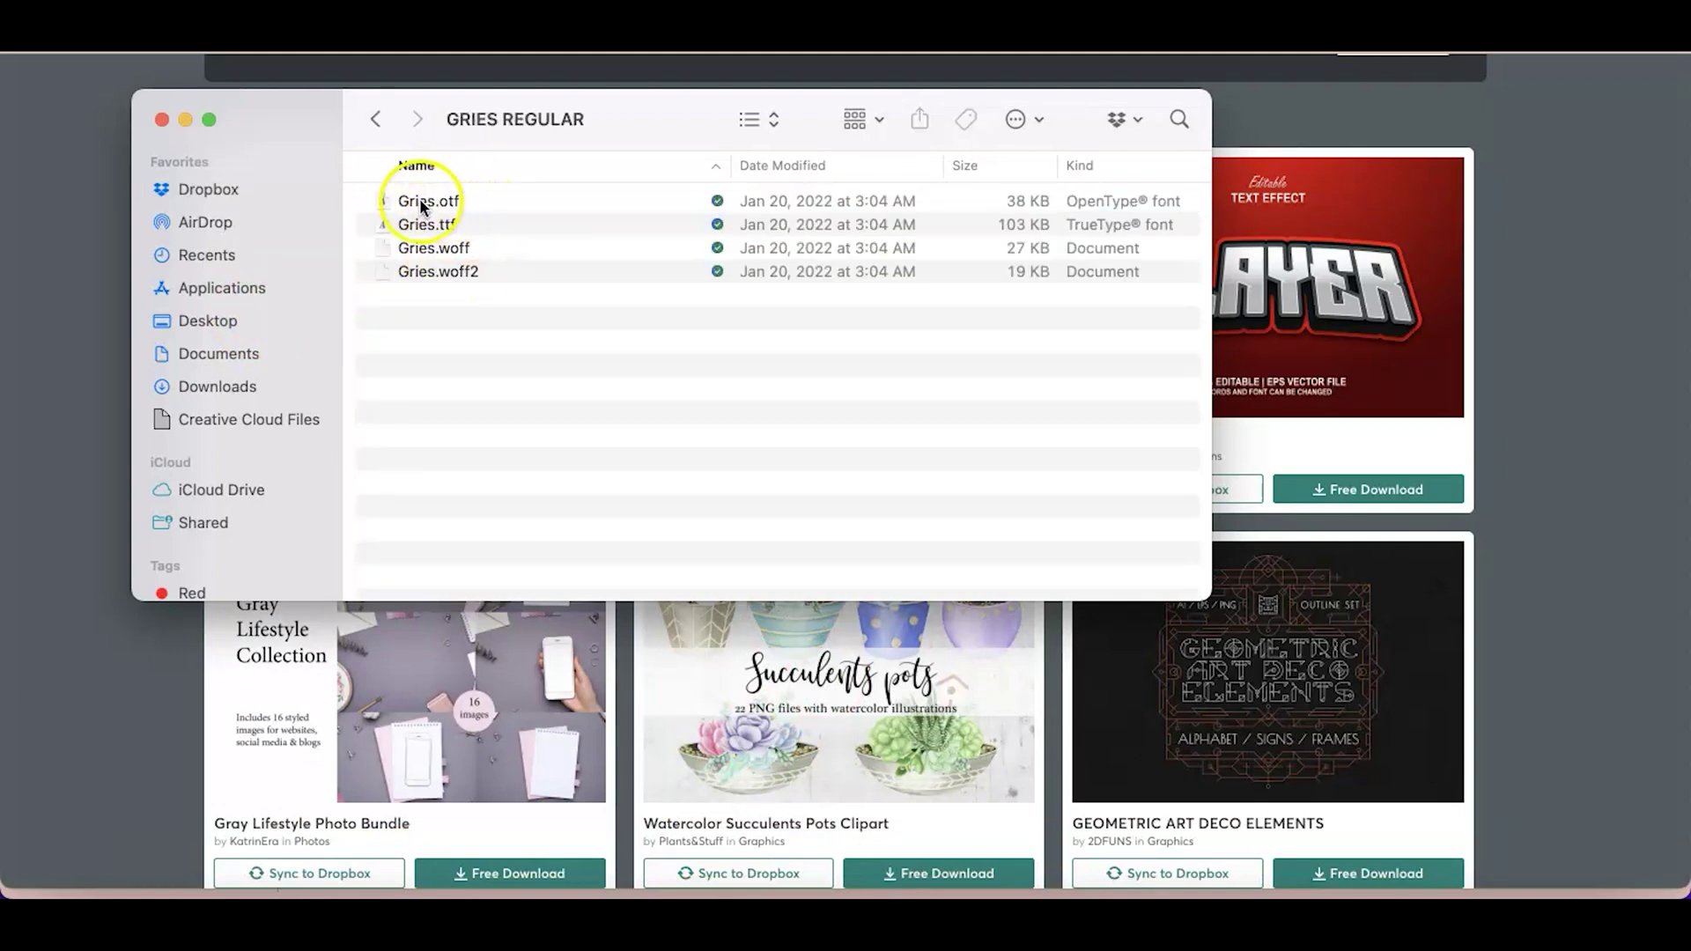
left_click(421, 201)
double_click(426, 208)
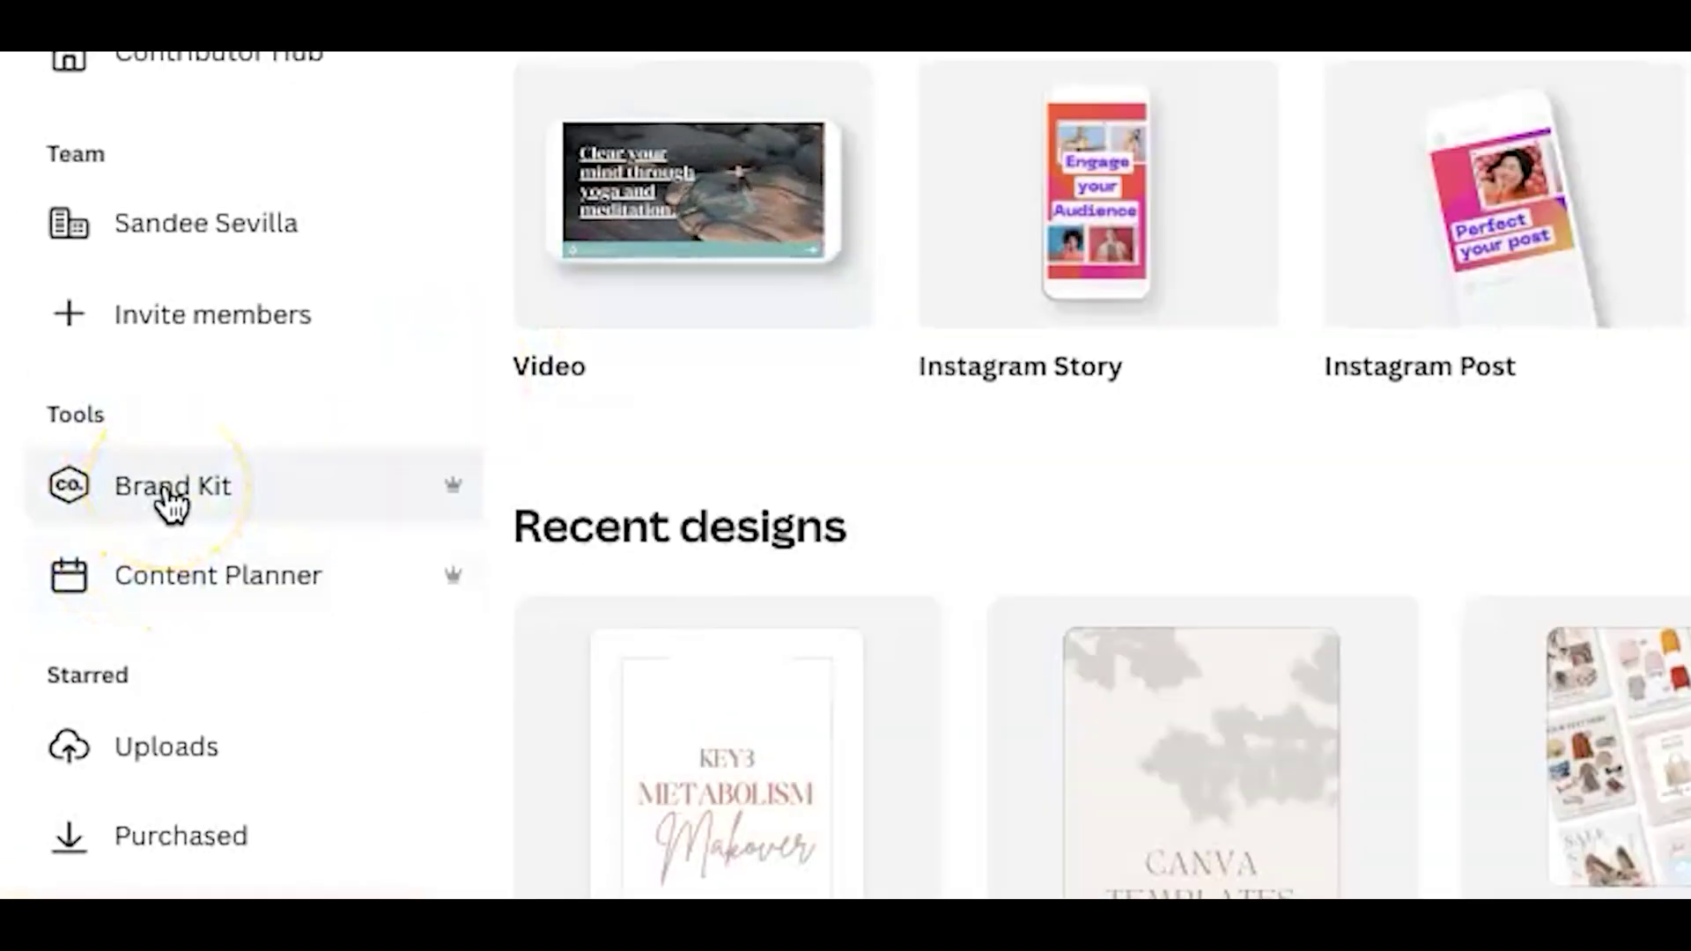
Open the Untitled Brand Kit and scroll to Brand fonts listing Vintage Stylist, Montserrat and Now
left_click(171, 503)
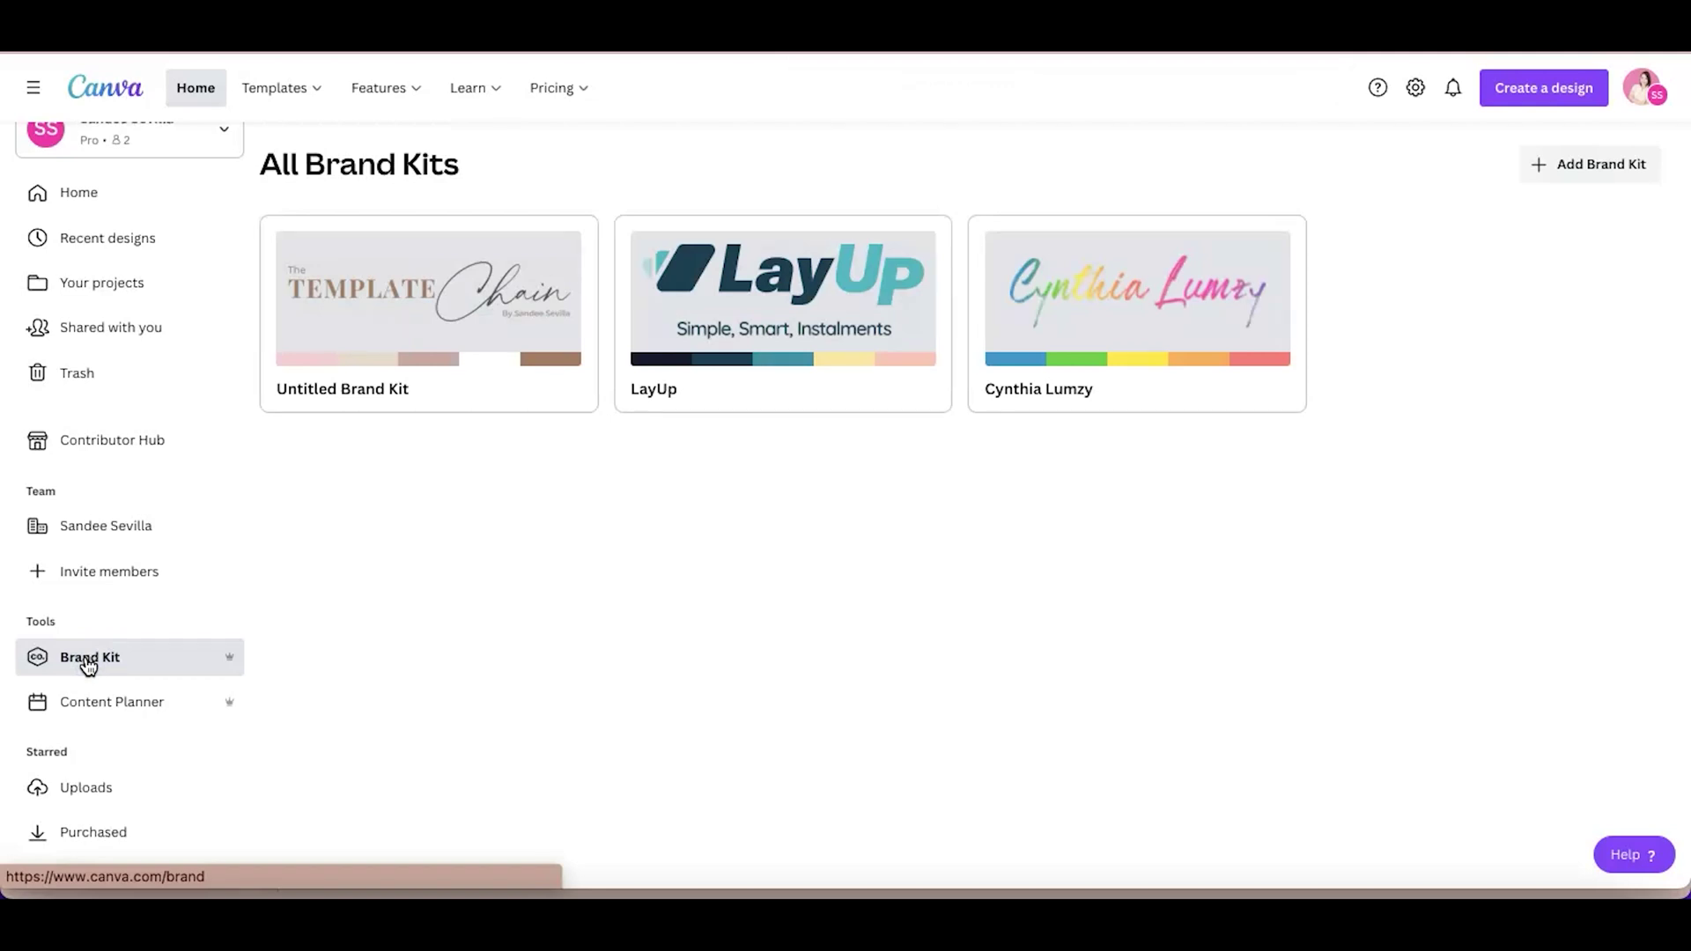
left_click(423, 299)
scroll(1429, 604, "down", 7)
scroll(1428, 604, "down", 9)
scroll(1428, 604, "up", 7)
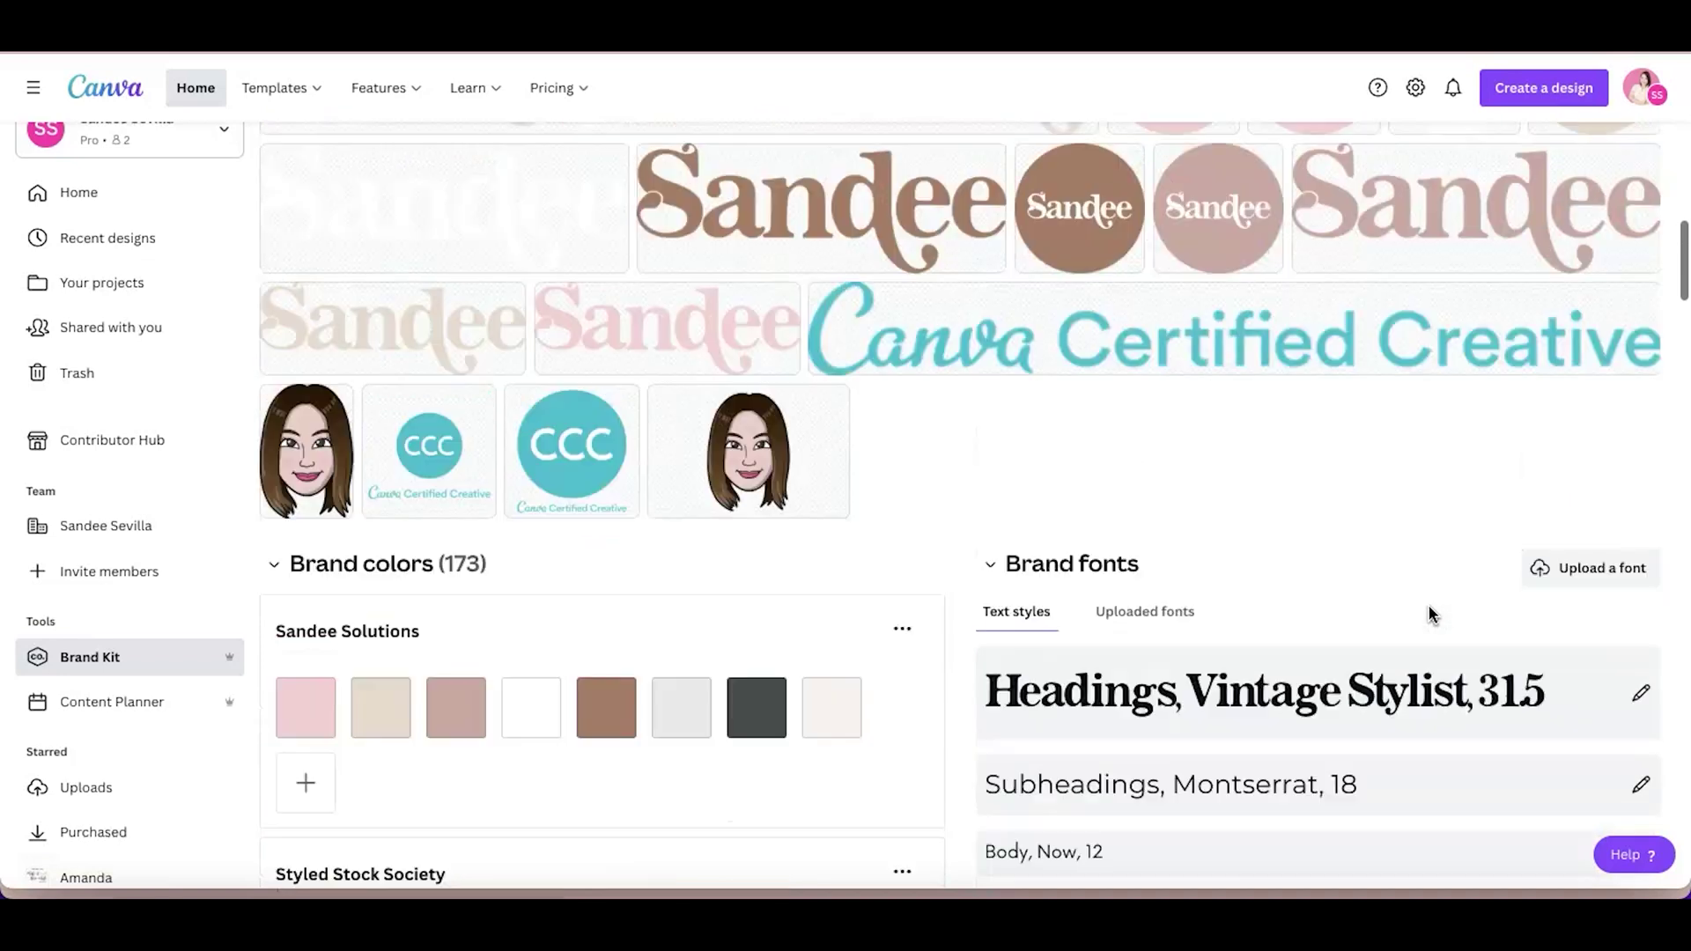
scroll(1429, 614, "up", 10)
scroll(606, 438, "down", 9)
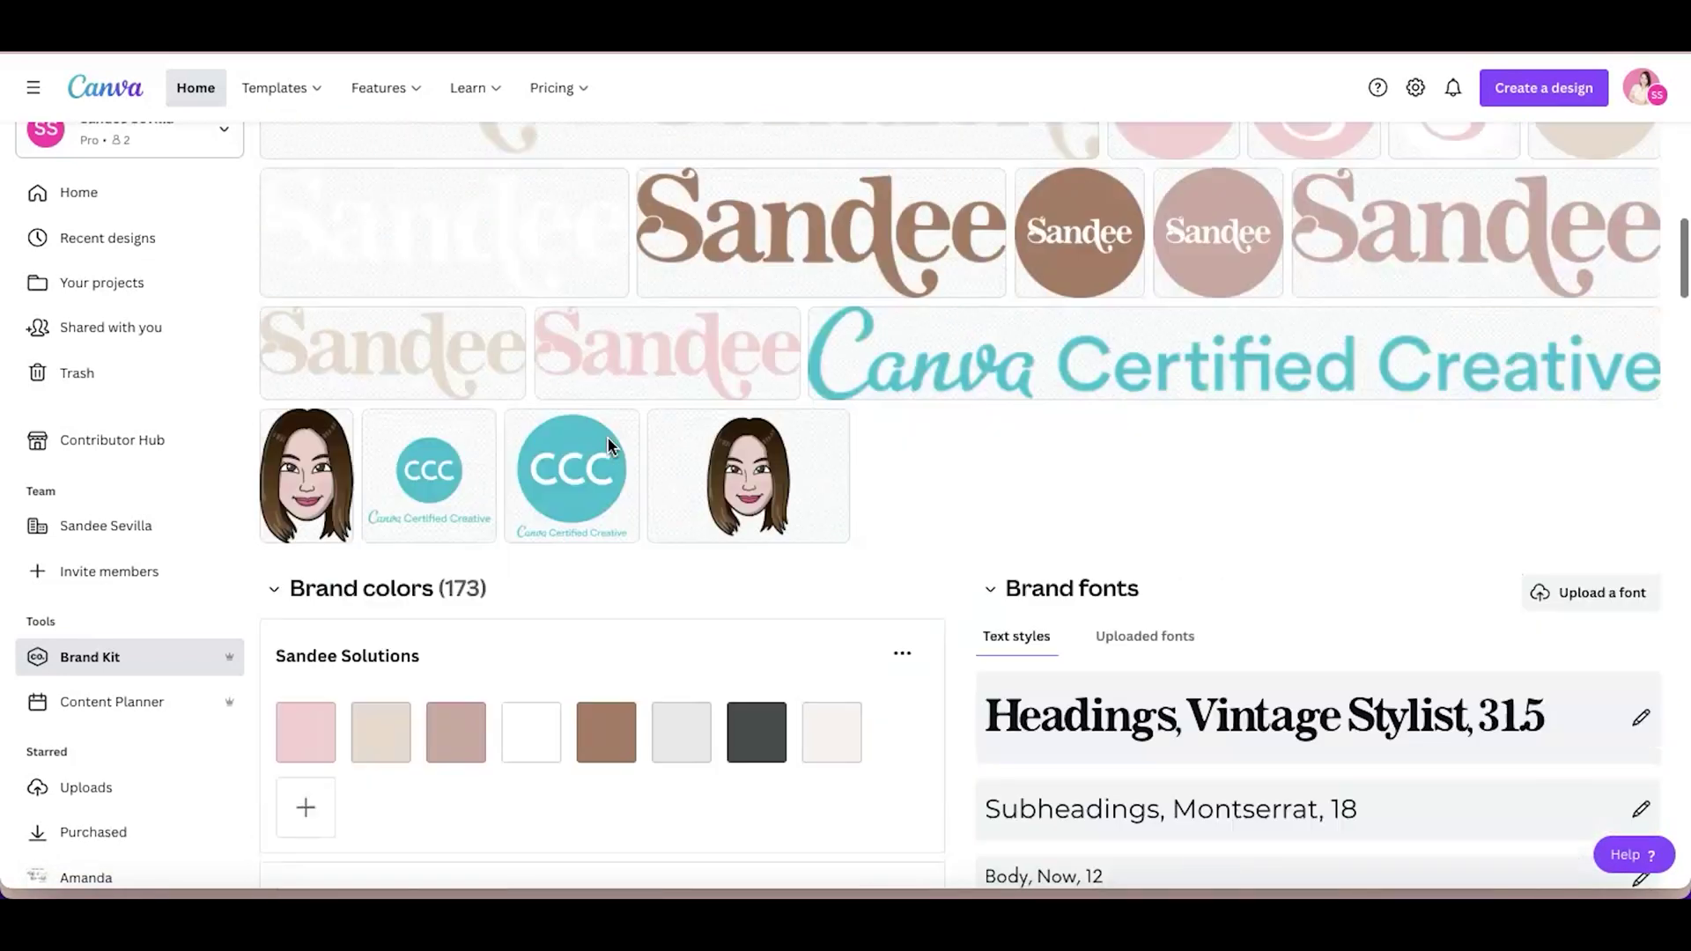
scroll(608, 445, "down", 3)
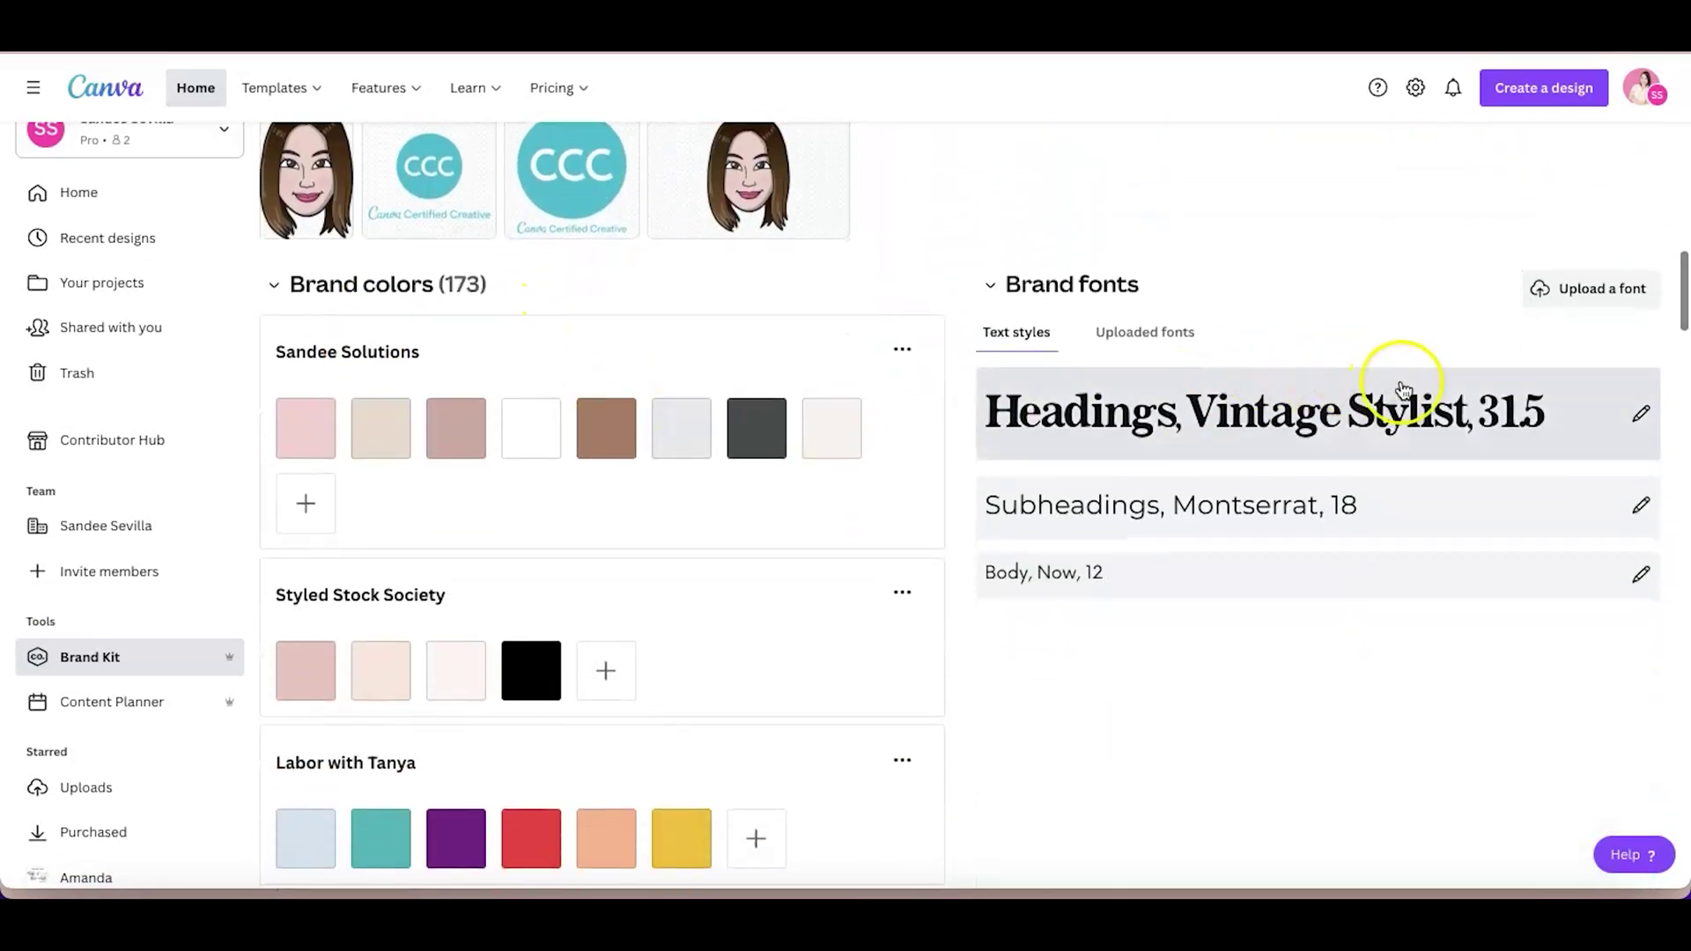
scroll(1403, 389, "down", 1)
scroll(1400, 388, "down", 1)
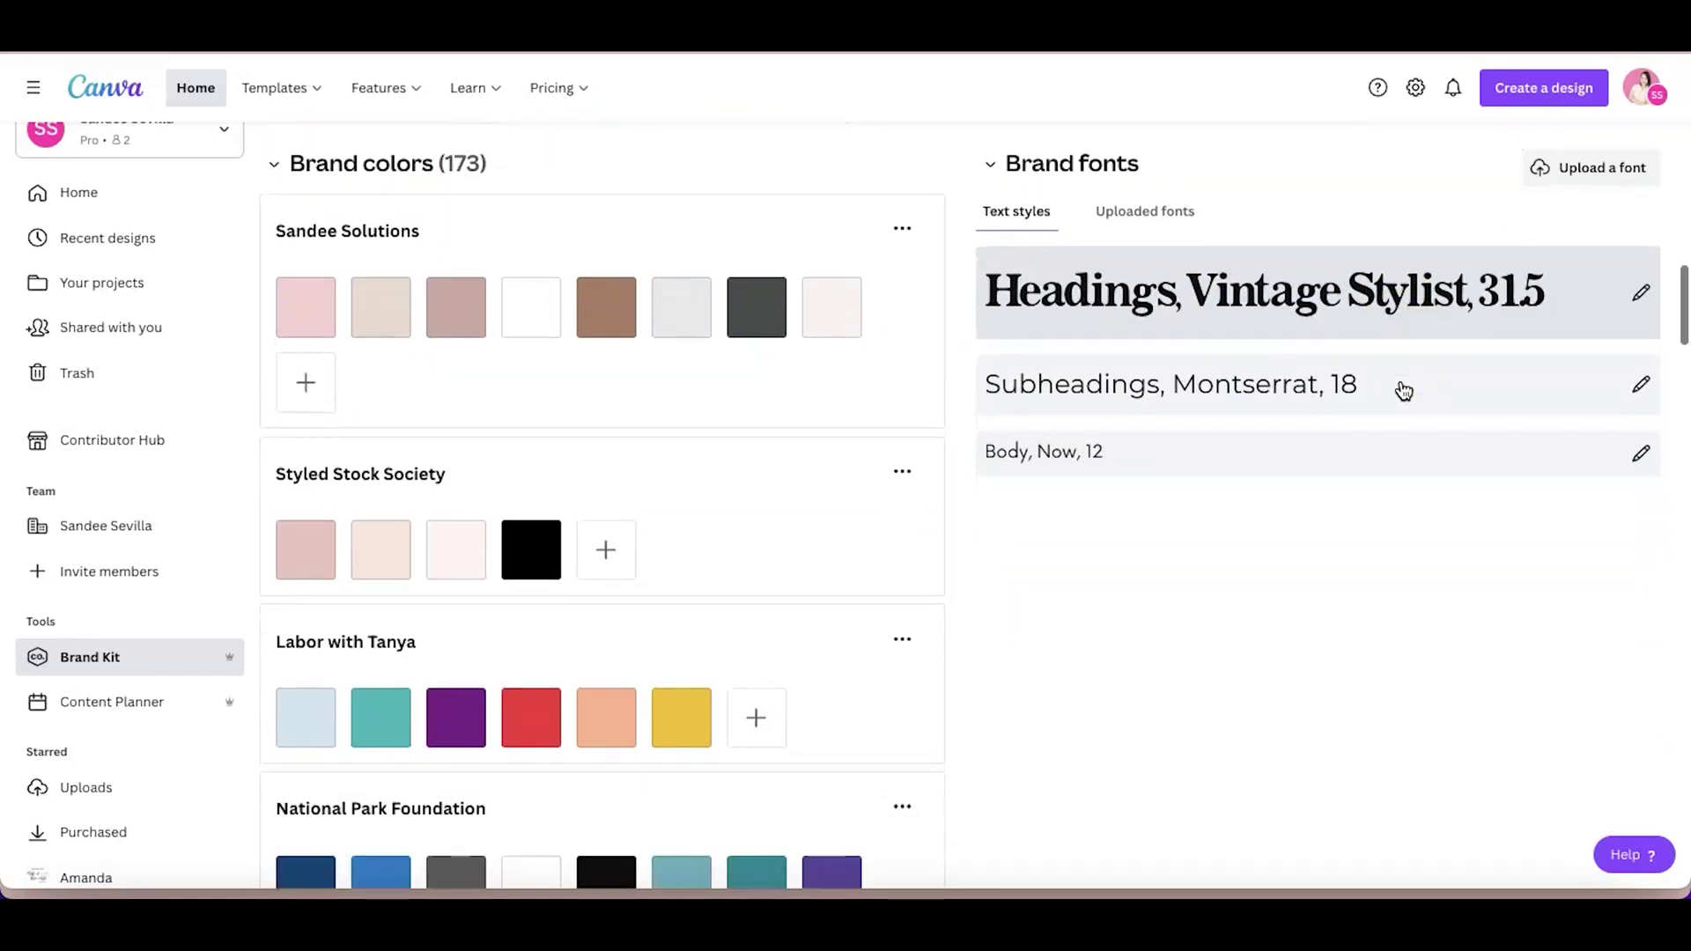
scroll(1398, 388, "up", 1)
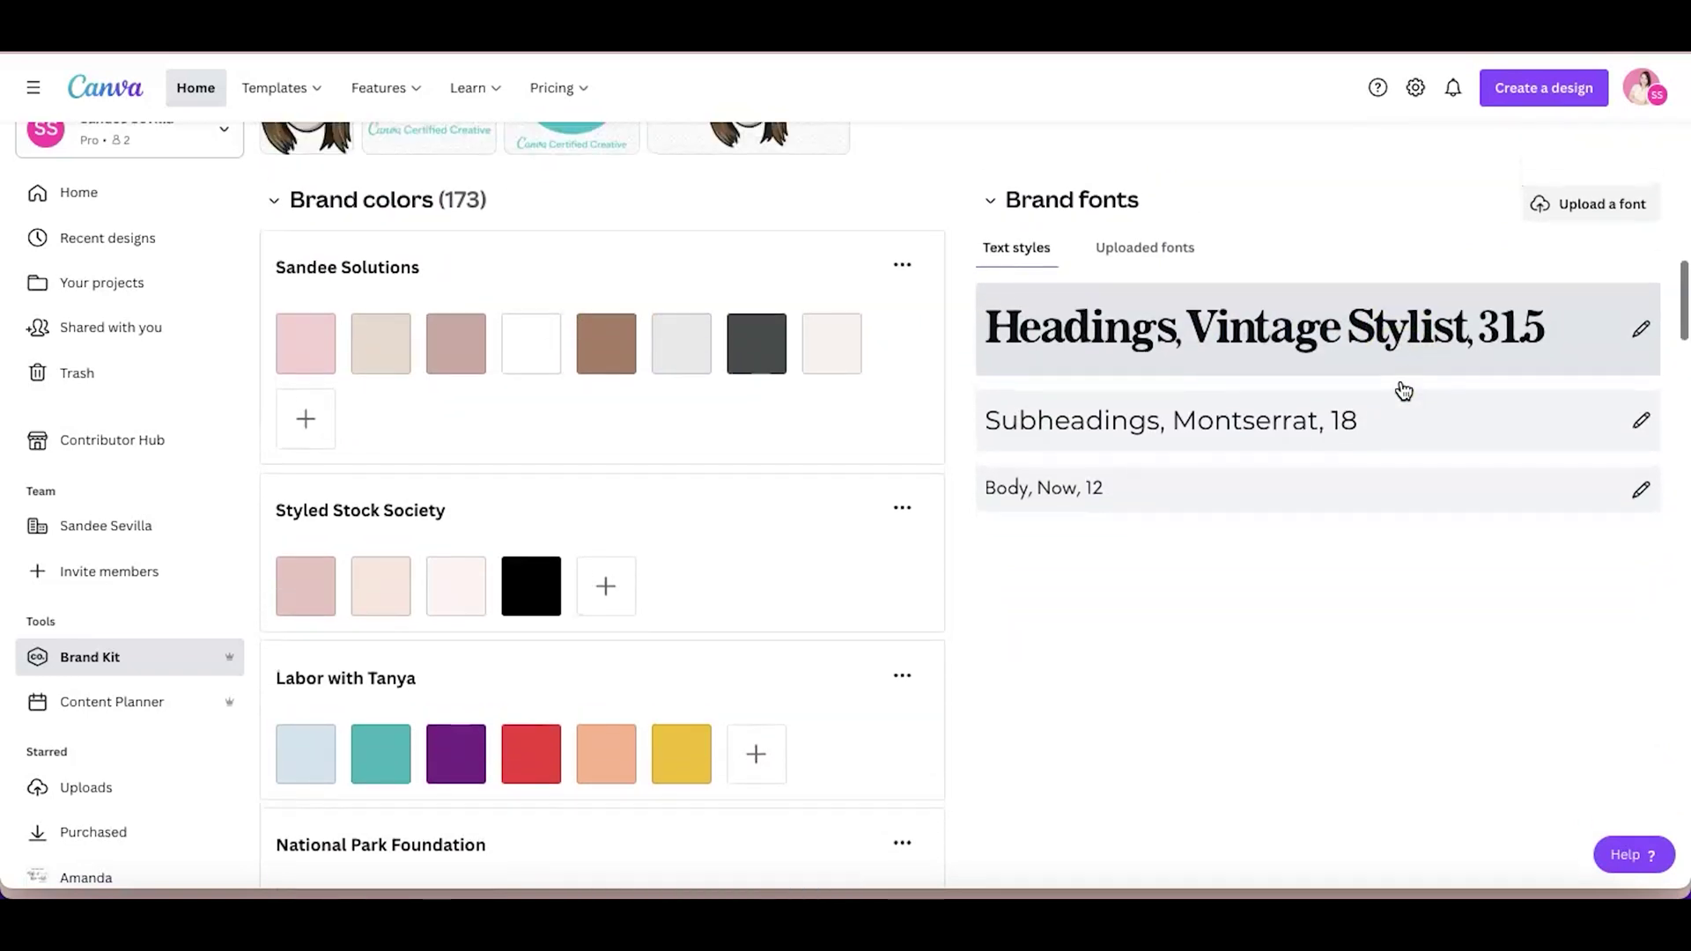
Start a brand font upload and browse to Dropbox > Gries-Bold > GRIES REGULAR
left_click(1565, 210)
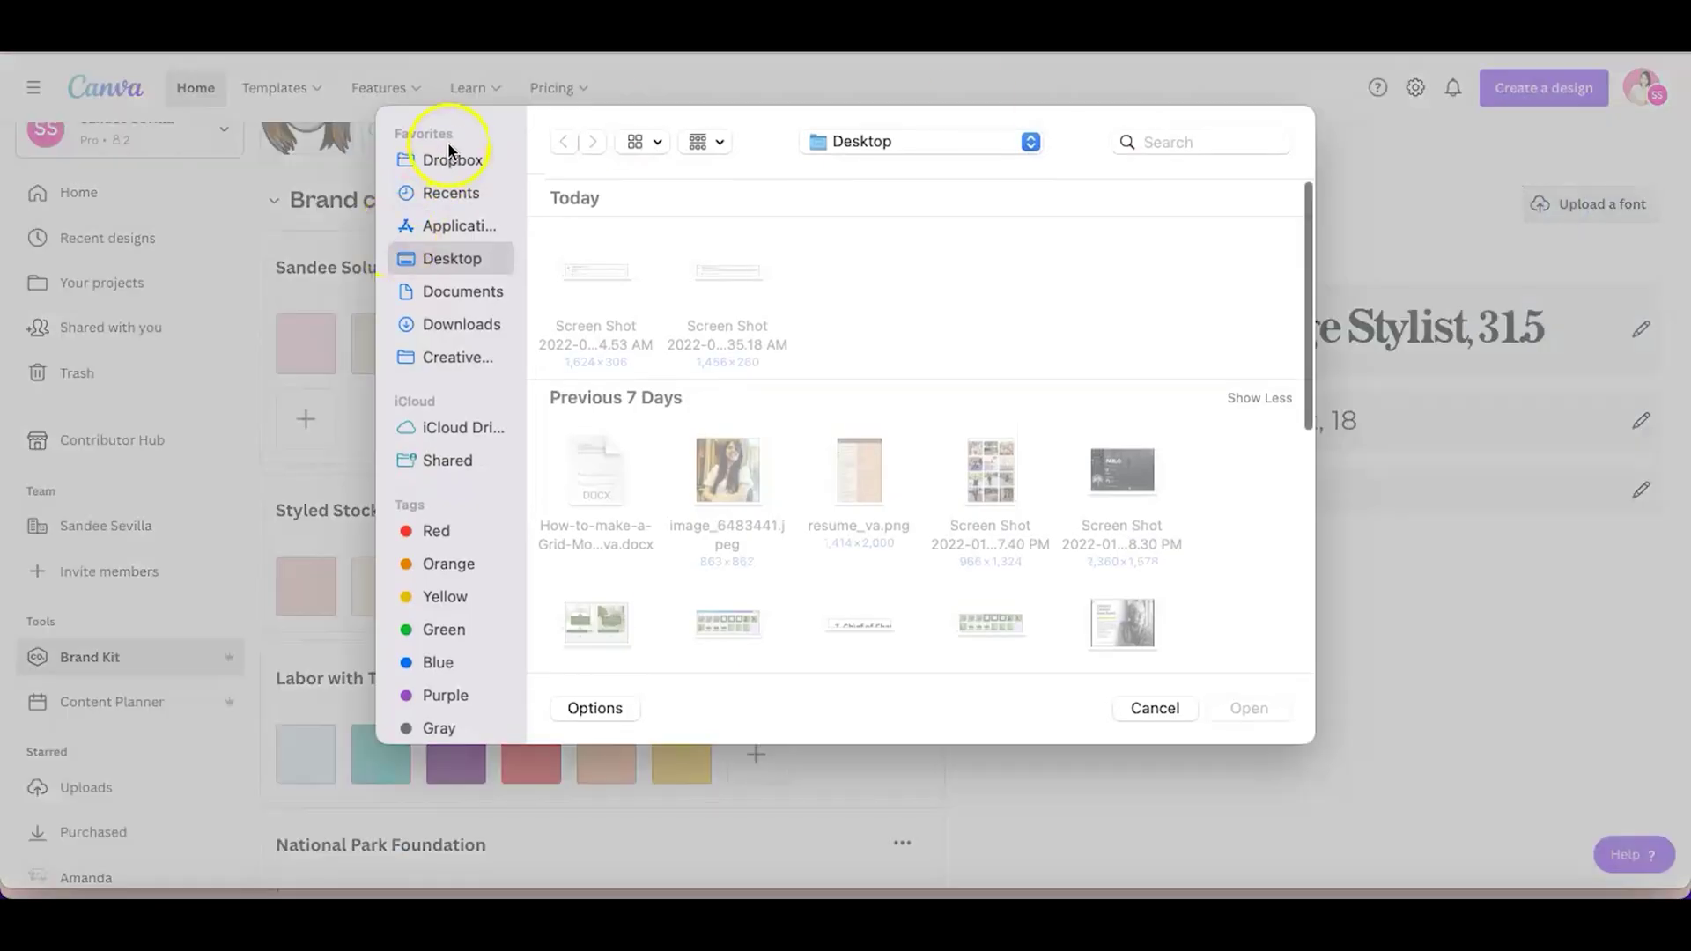
left_click(451, 157)
left_click(592, 273)
double_click(592, 273)
left_click(746, 286)
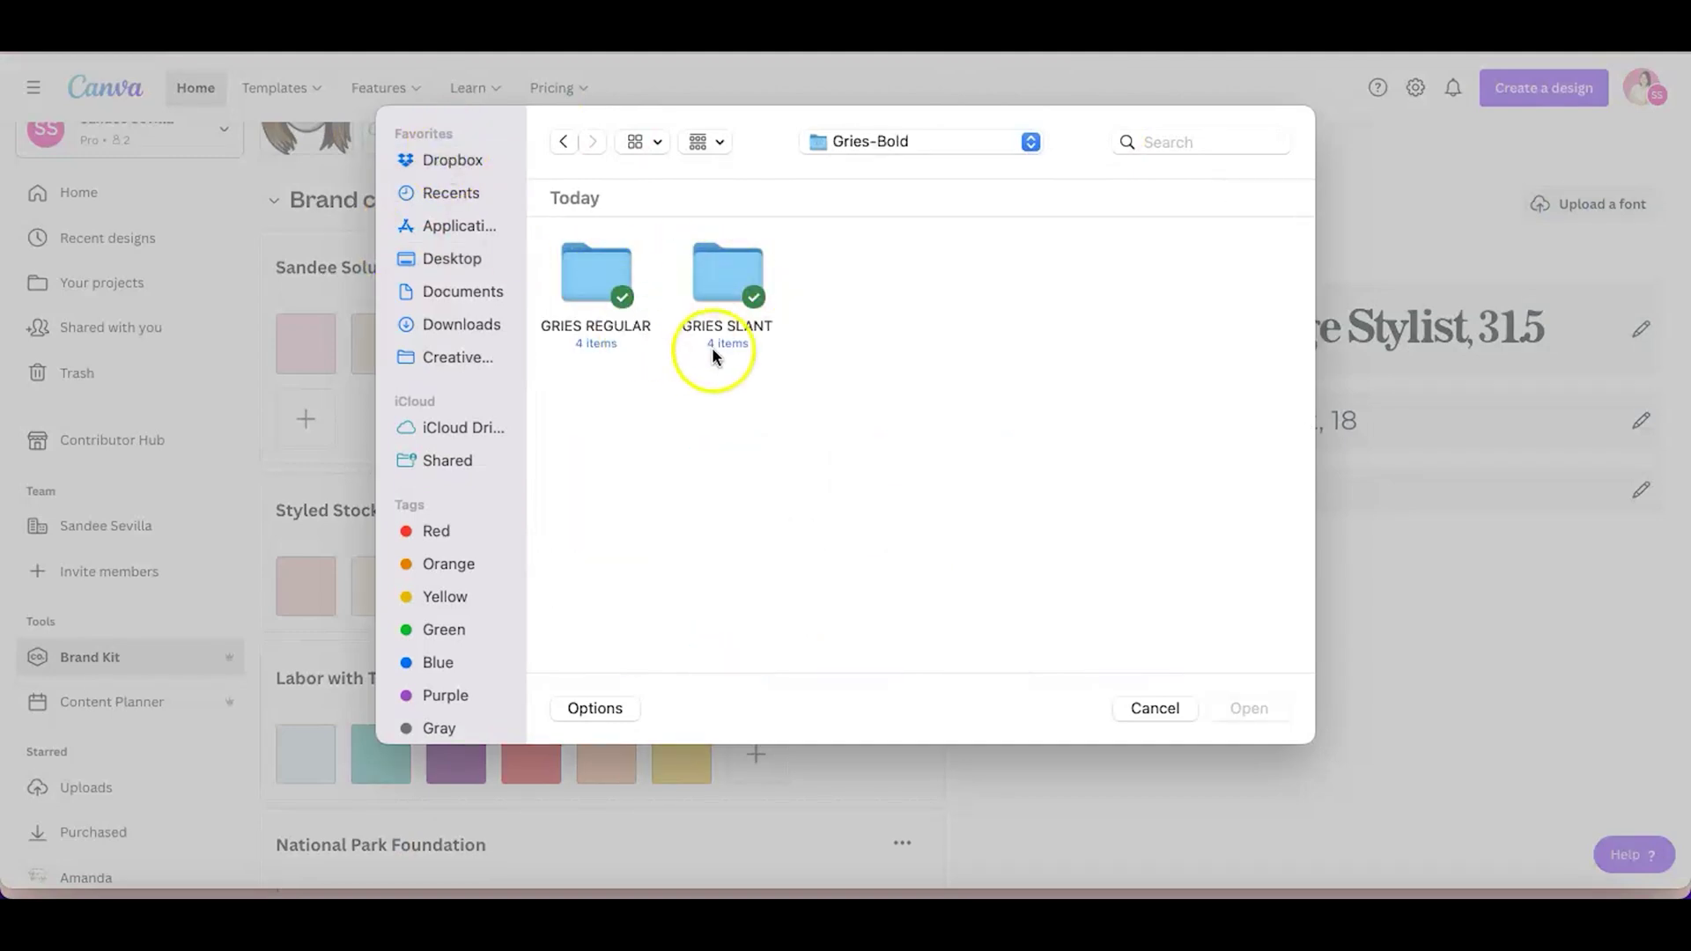
double_click(585, 273)
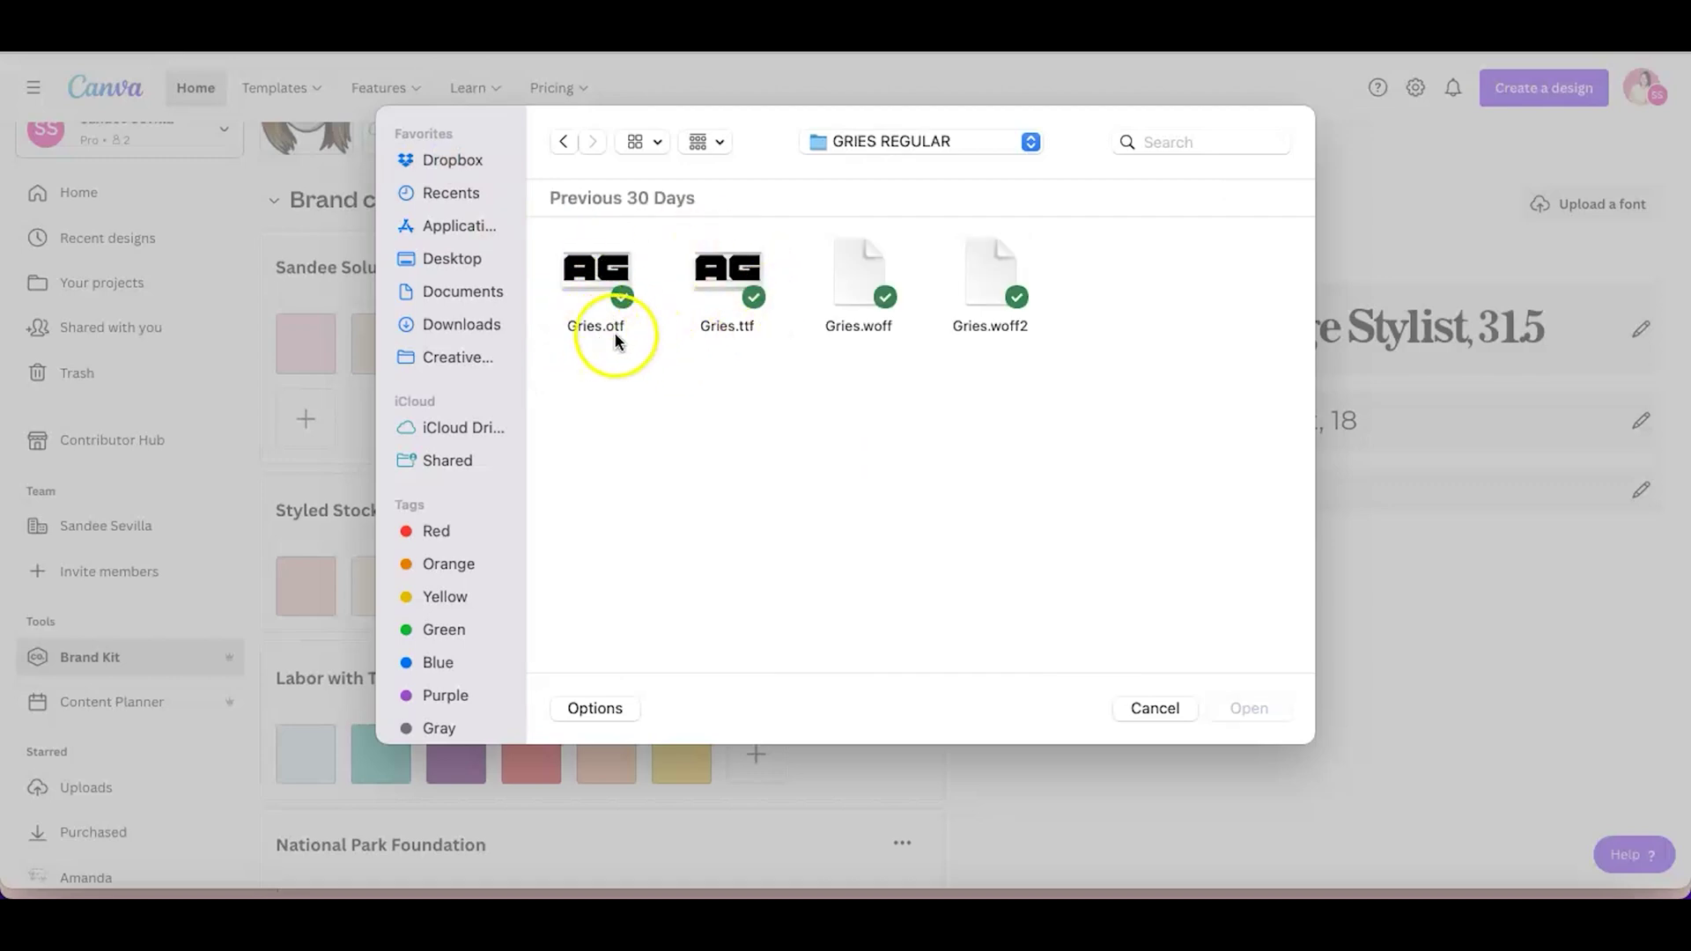
Choose Gries.otf, confirm the upload, and check the Uploaded fonts list
left_click(589, 278)
left_click(1248, 711)
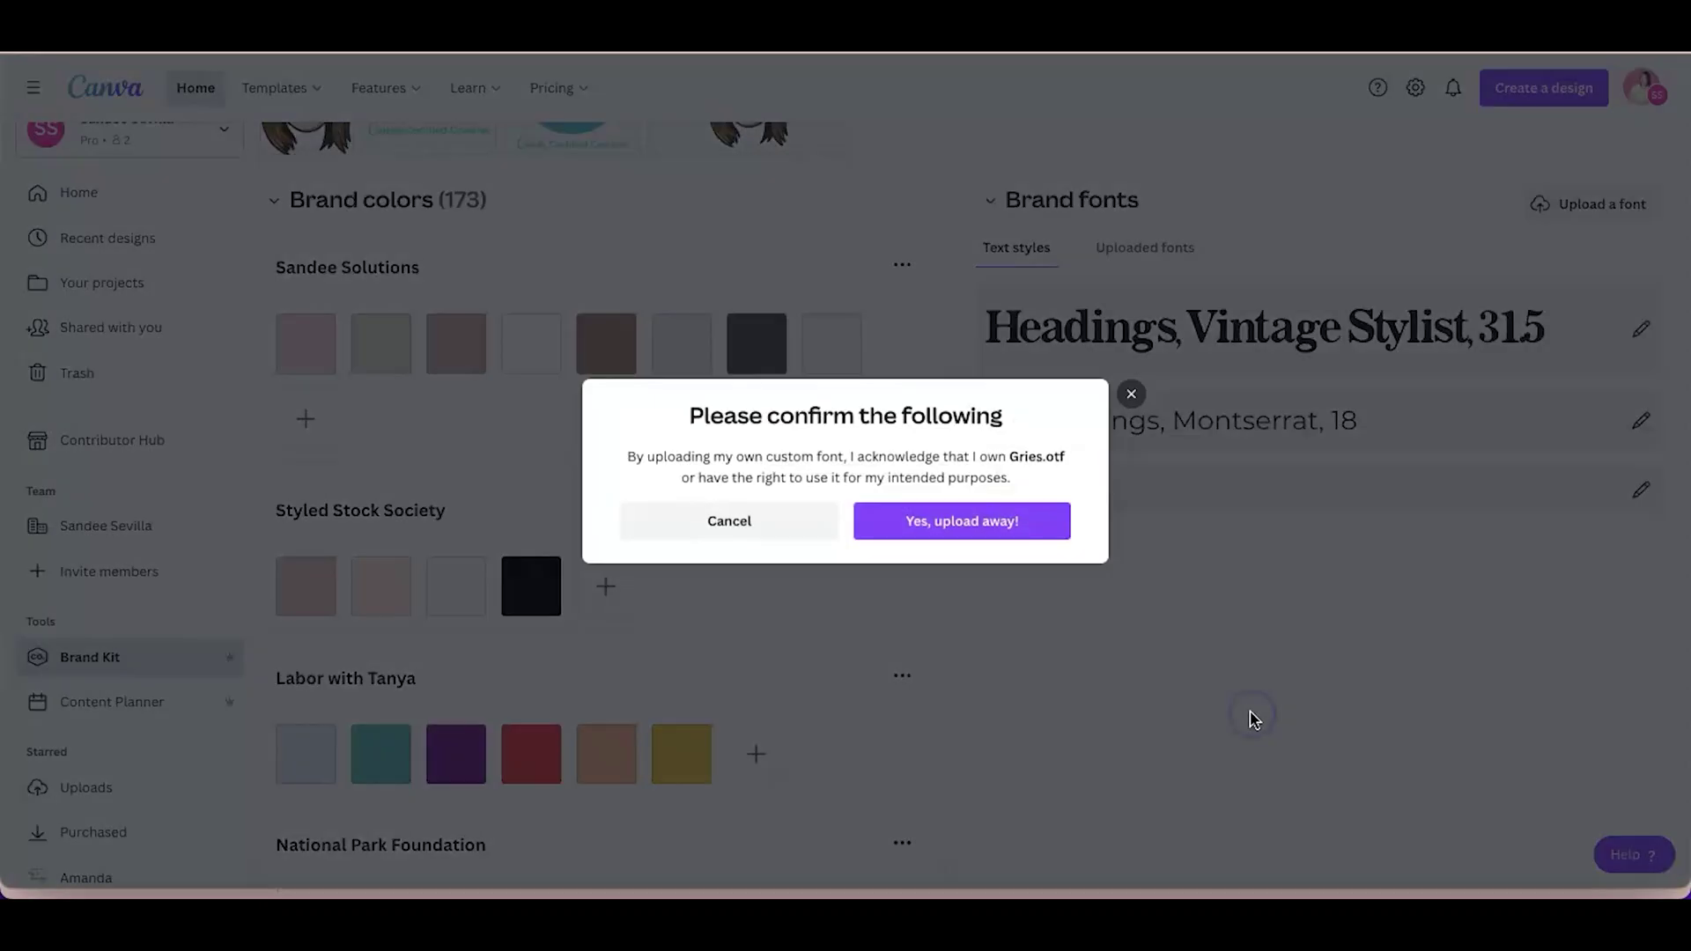
left_click(966, 537)
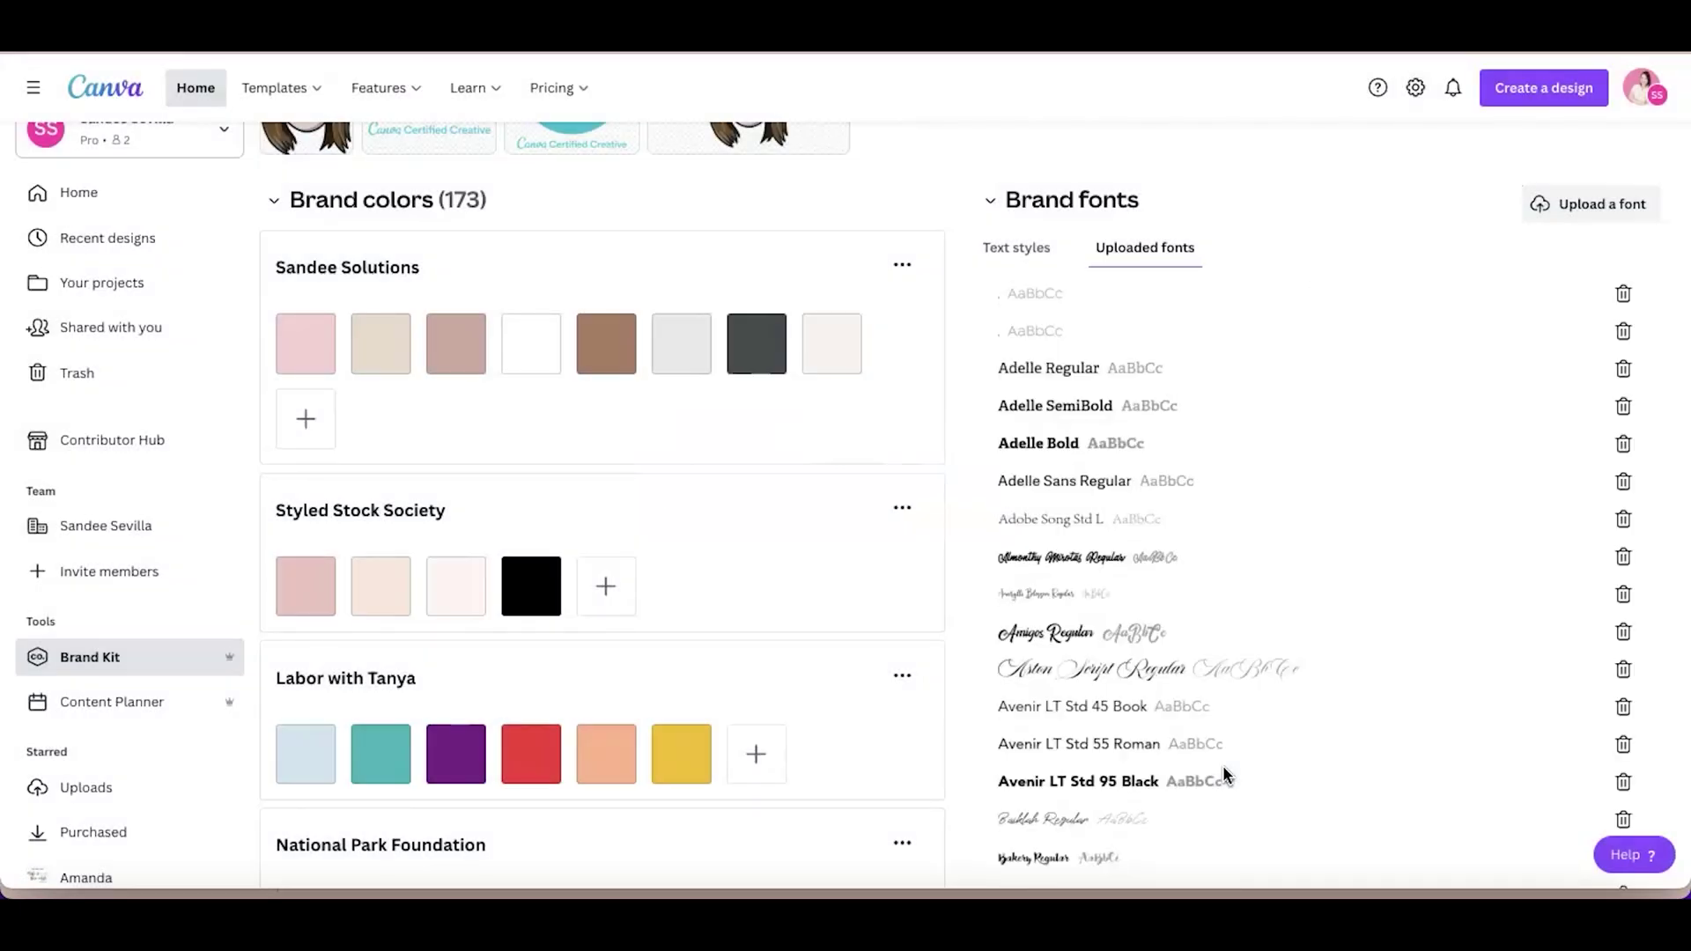
scroll(1217, 641, "down", 15)
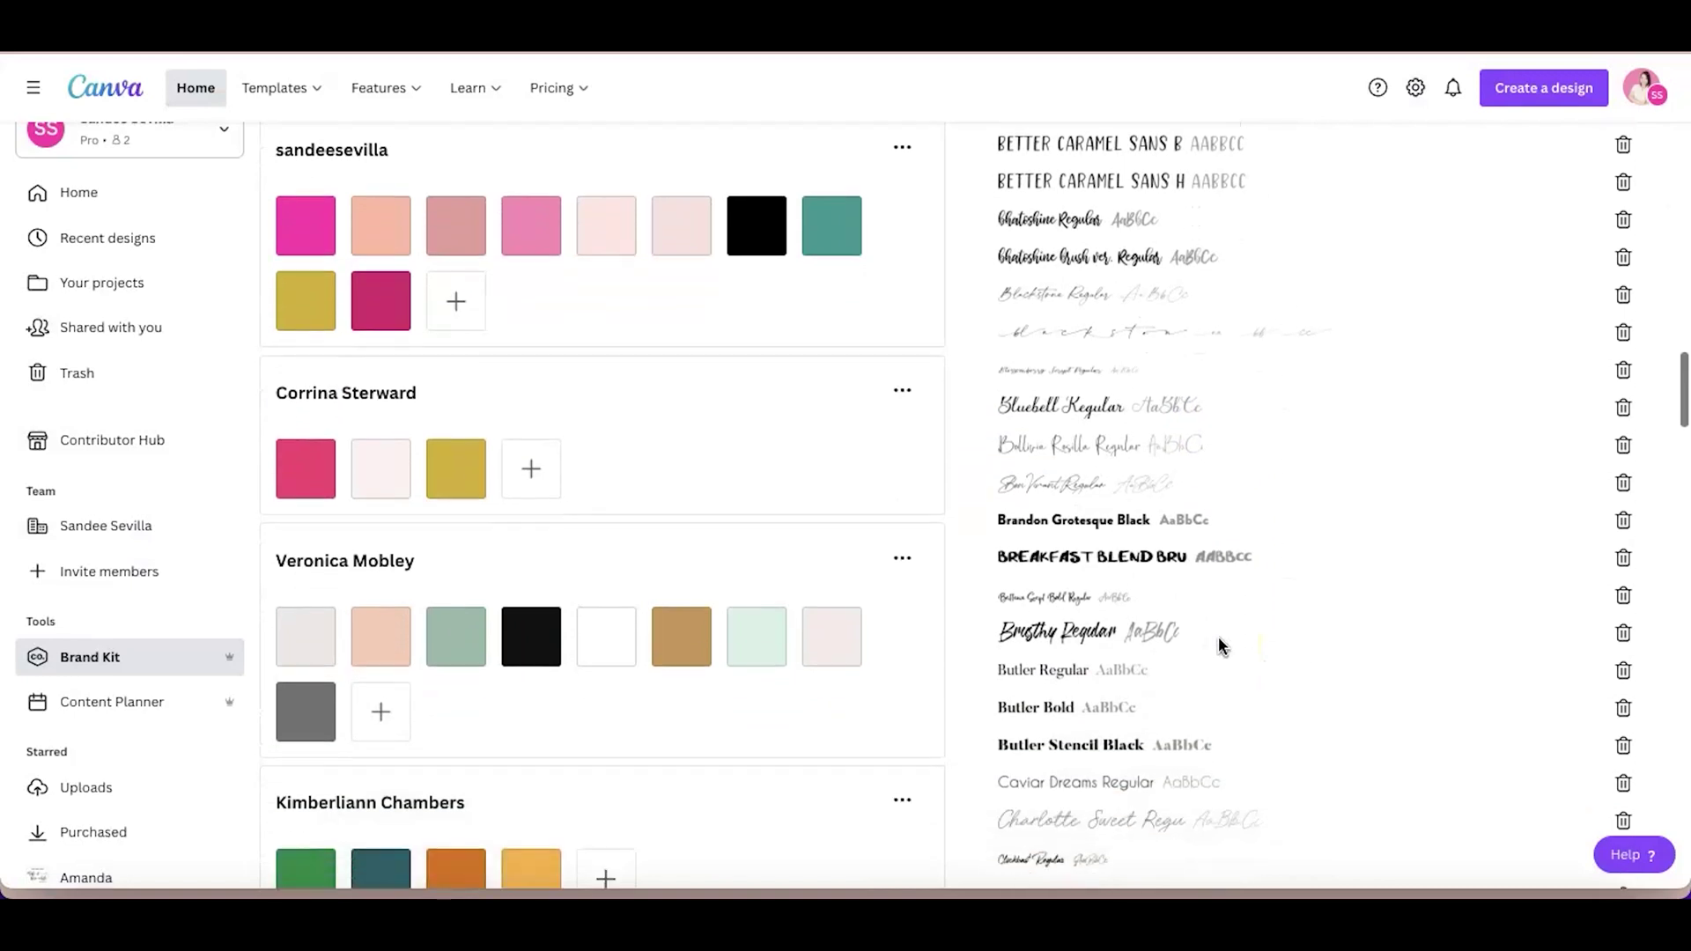
scroll(1218, 635, "up", 20)
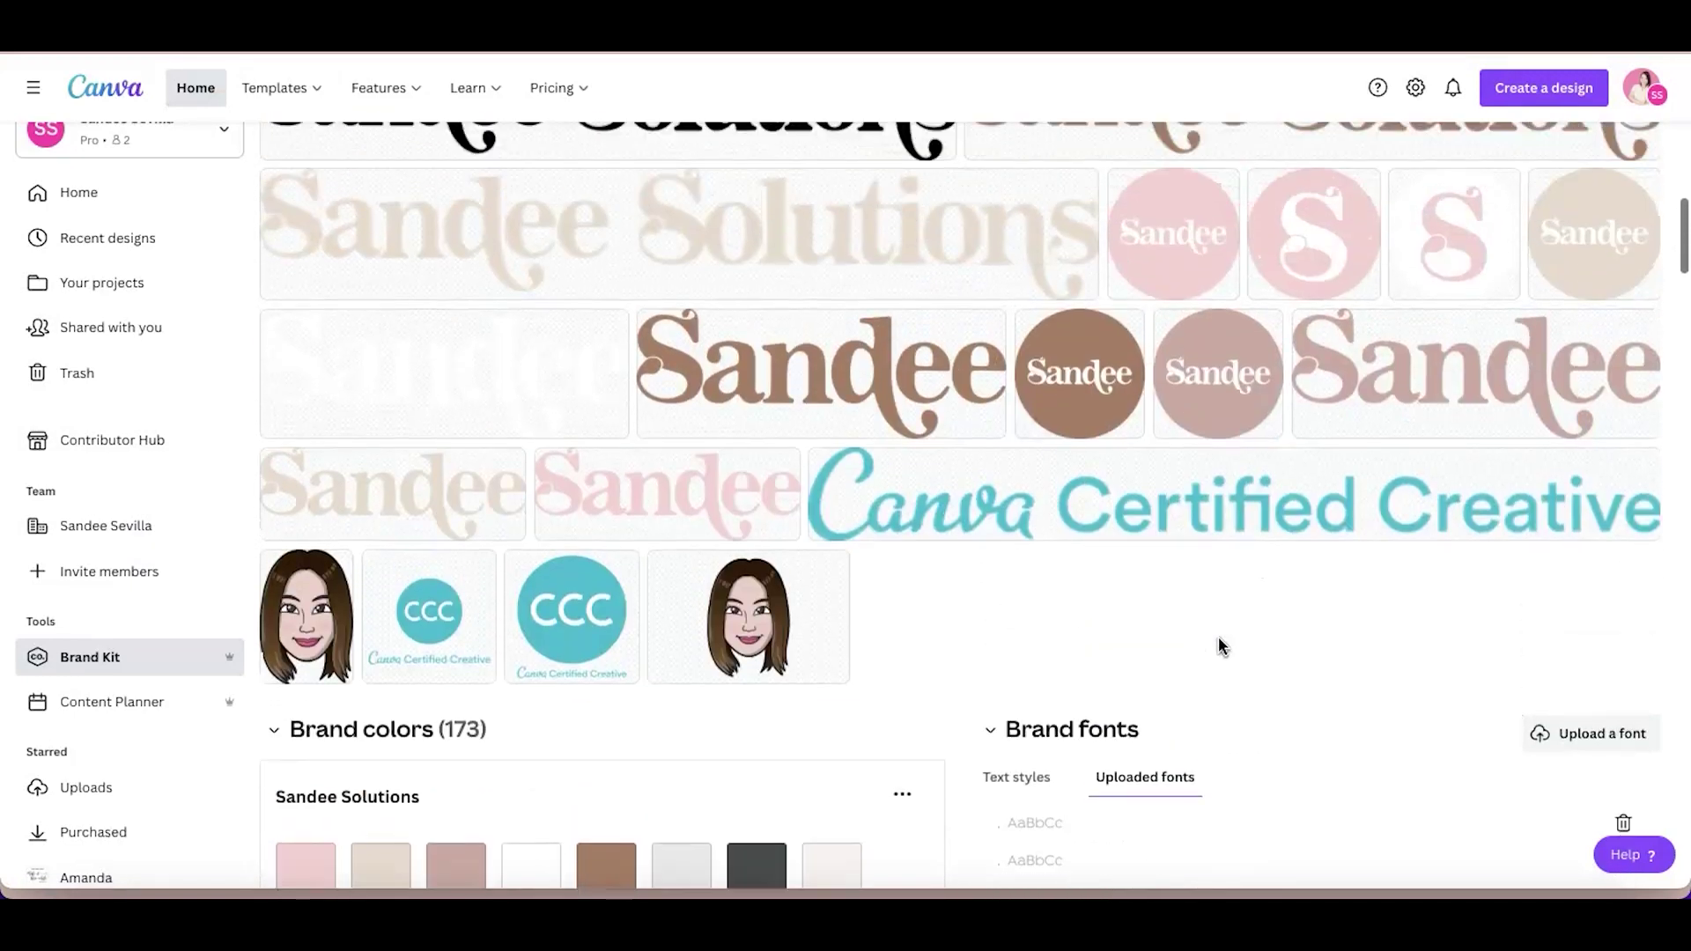
scroll(1307, 589, "up", 5)
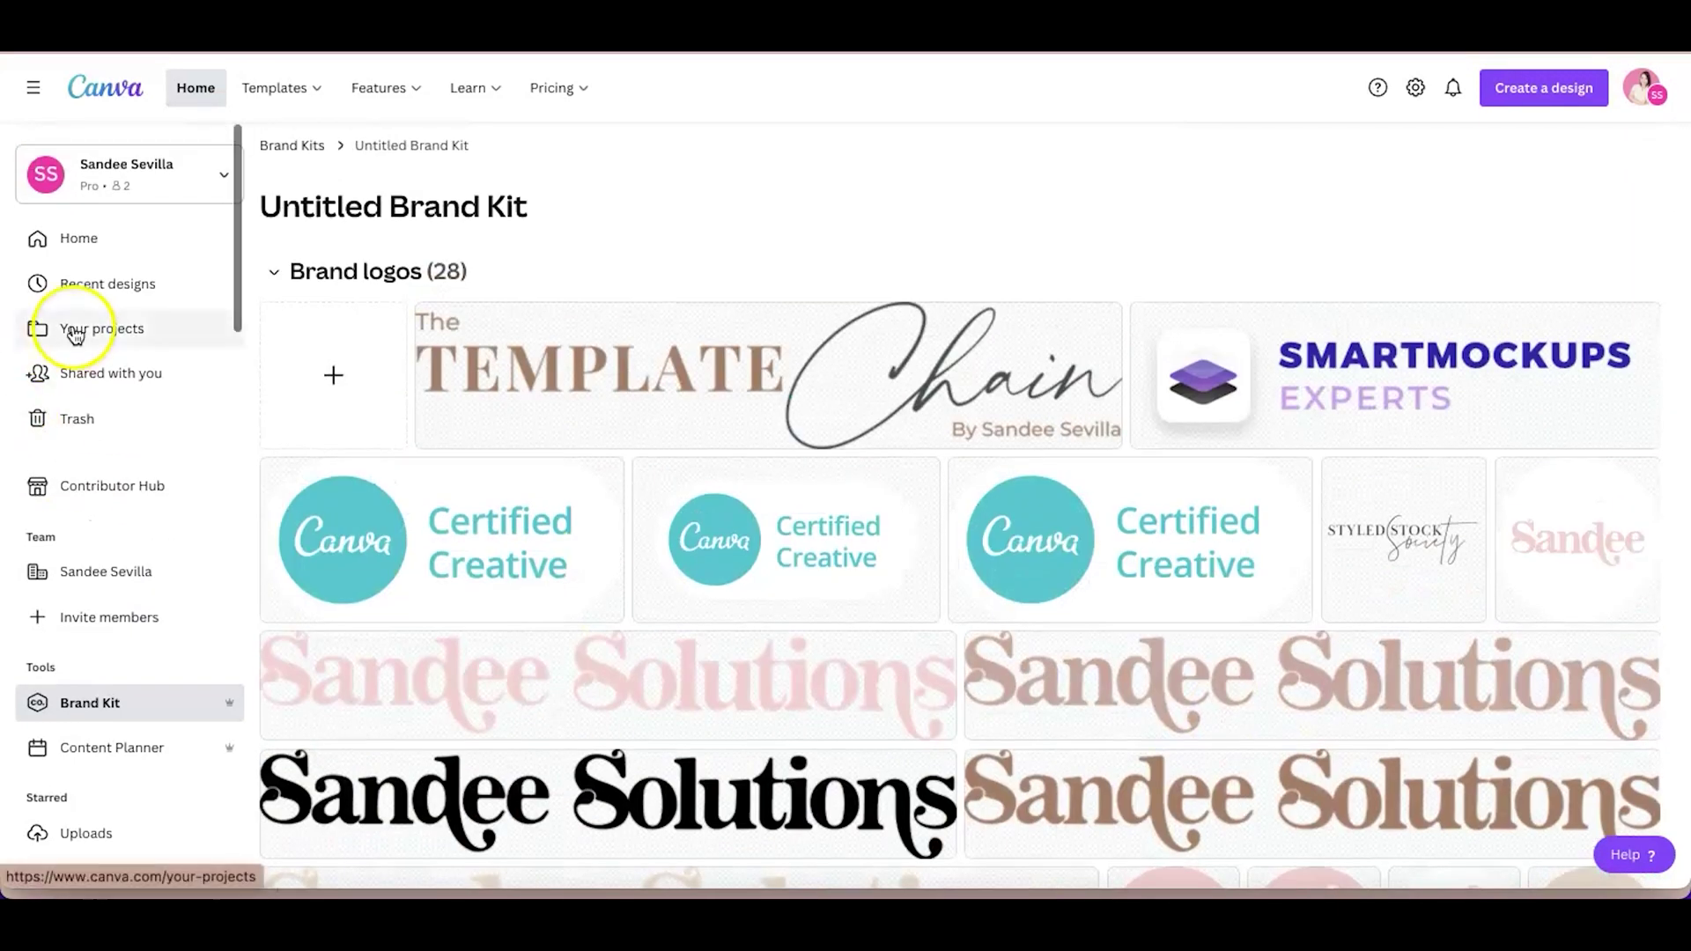
Add a 'Your paragraph text' box to a blank Instagram post and enlarge it to about size 53.4
left_click(115, 246)
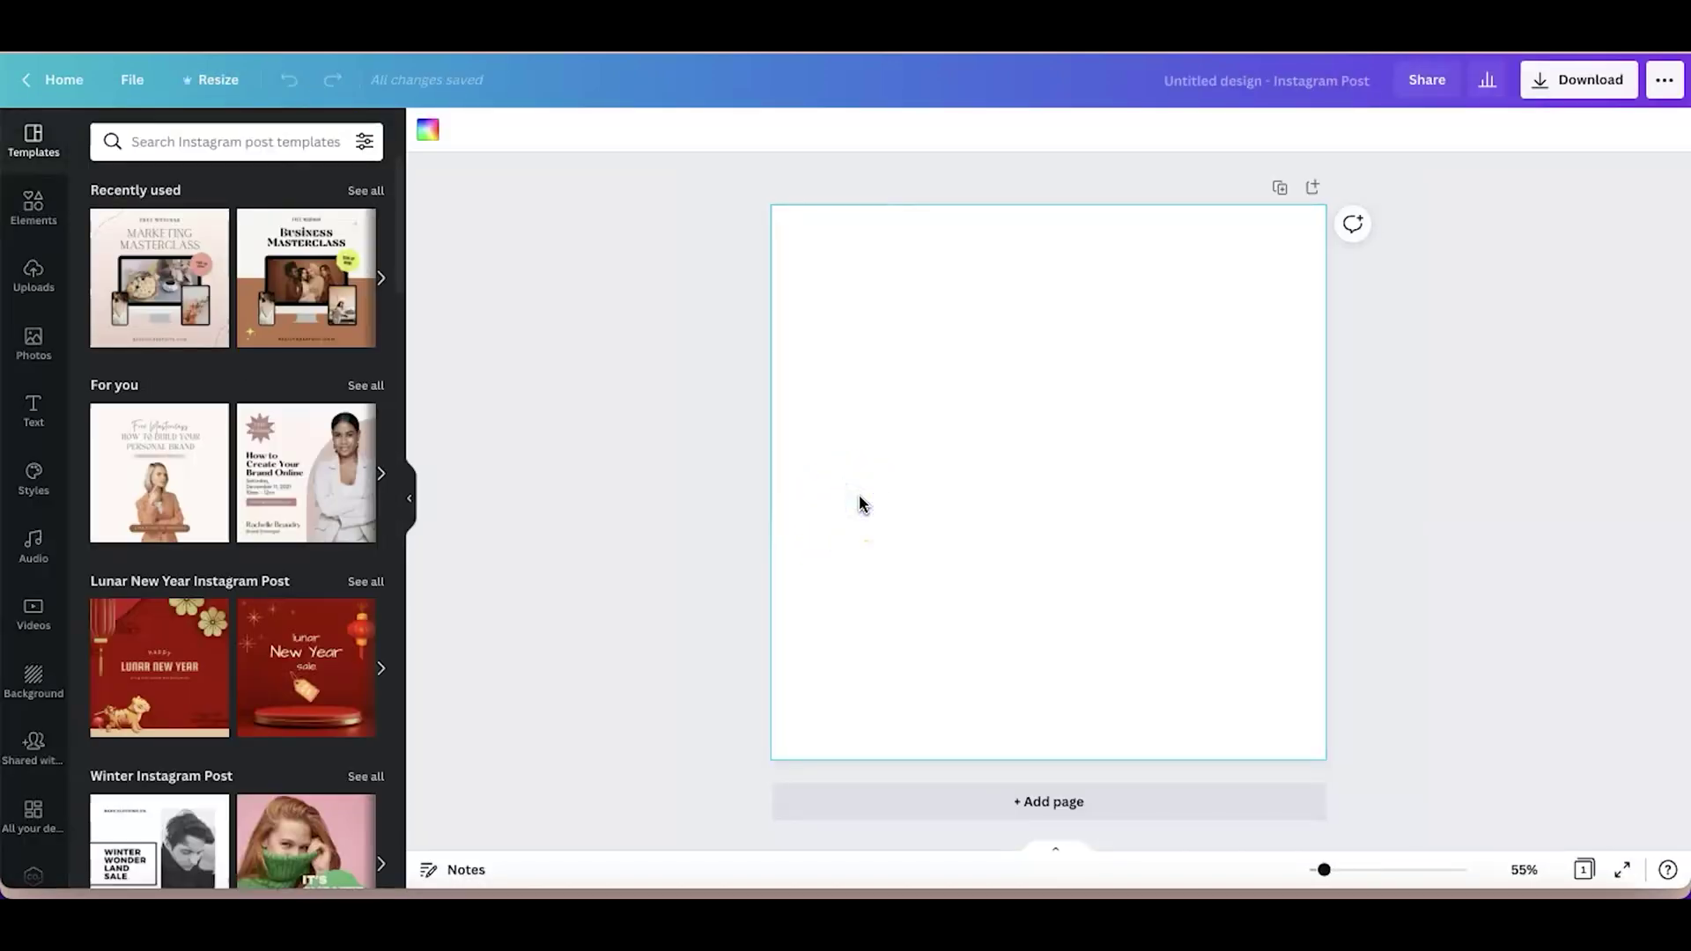
key("t")
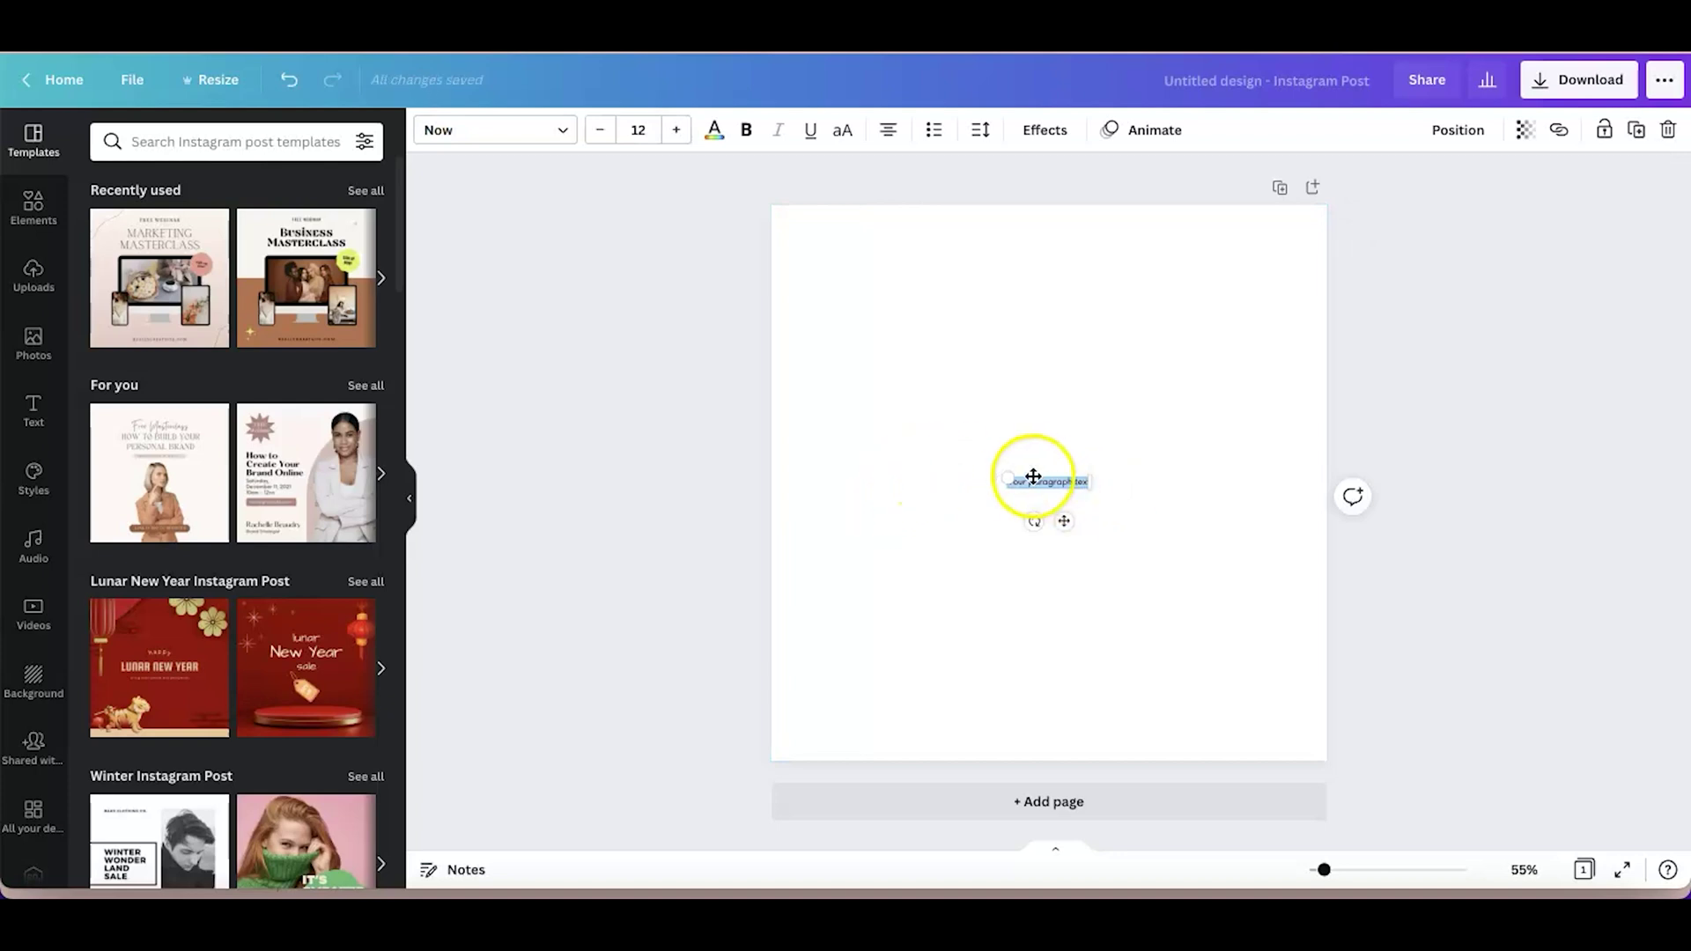
left_click_drag(1004, 477, 827, 412)
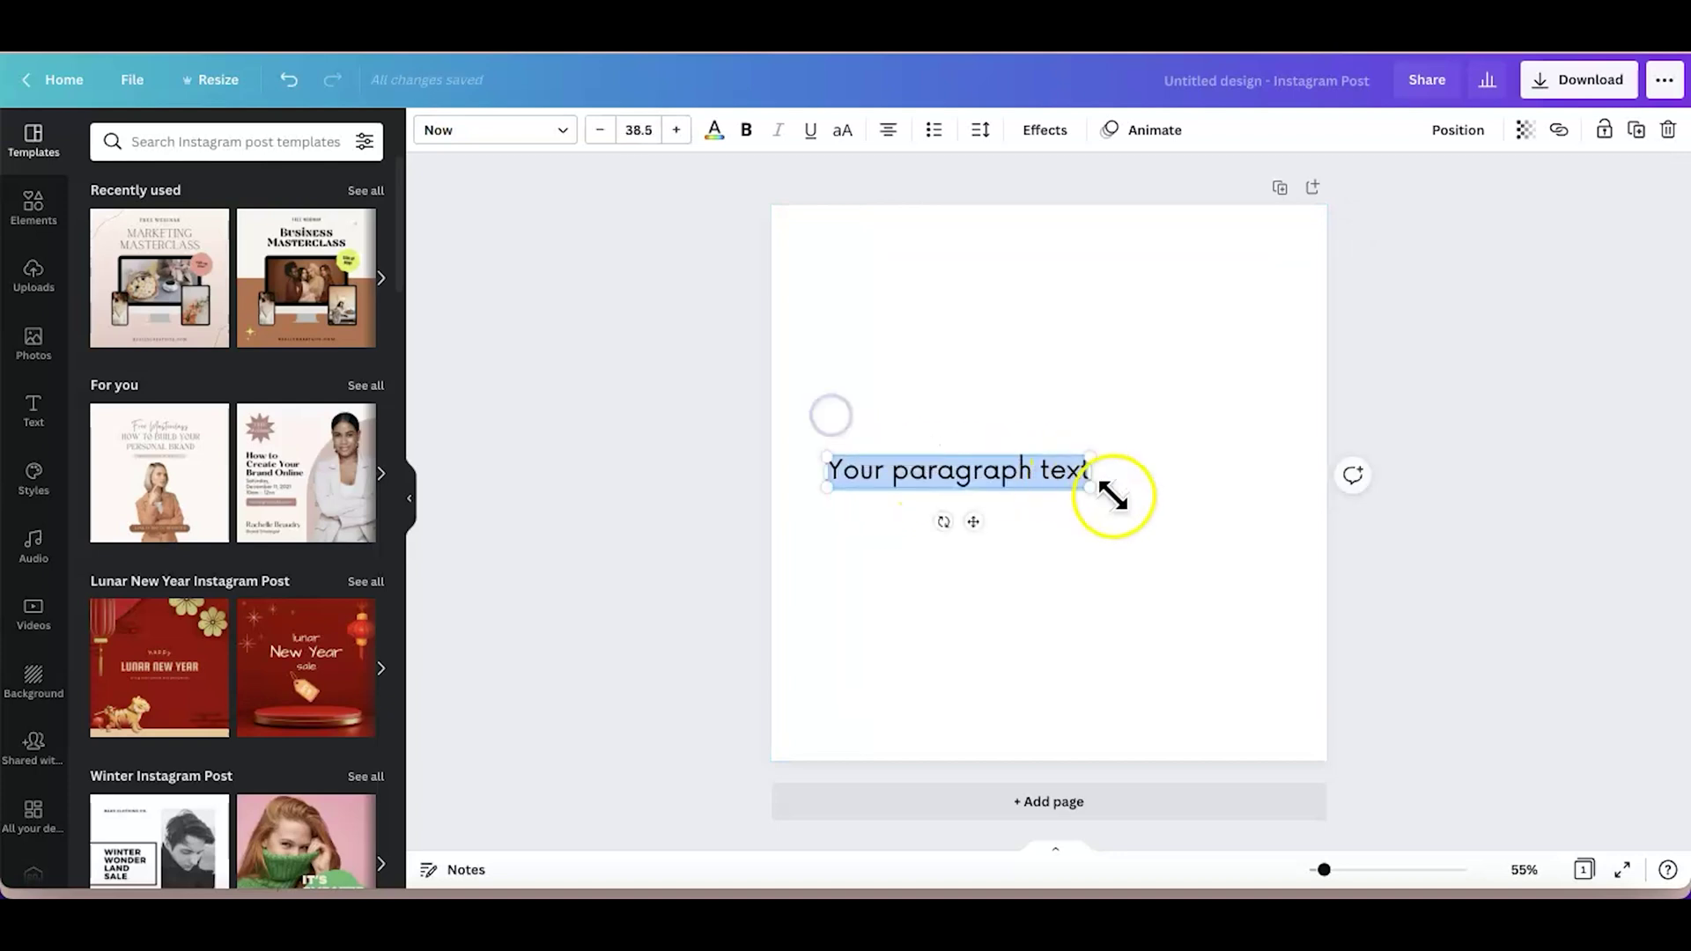
left_click_drag(1085, 487, 1184, 521)
left_click(1133, 540)
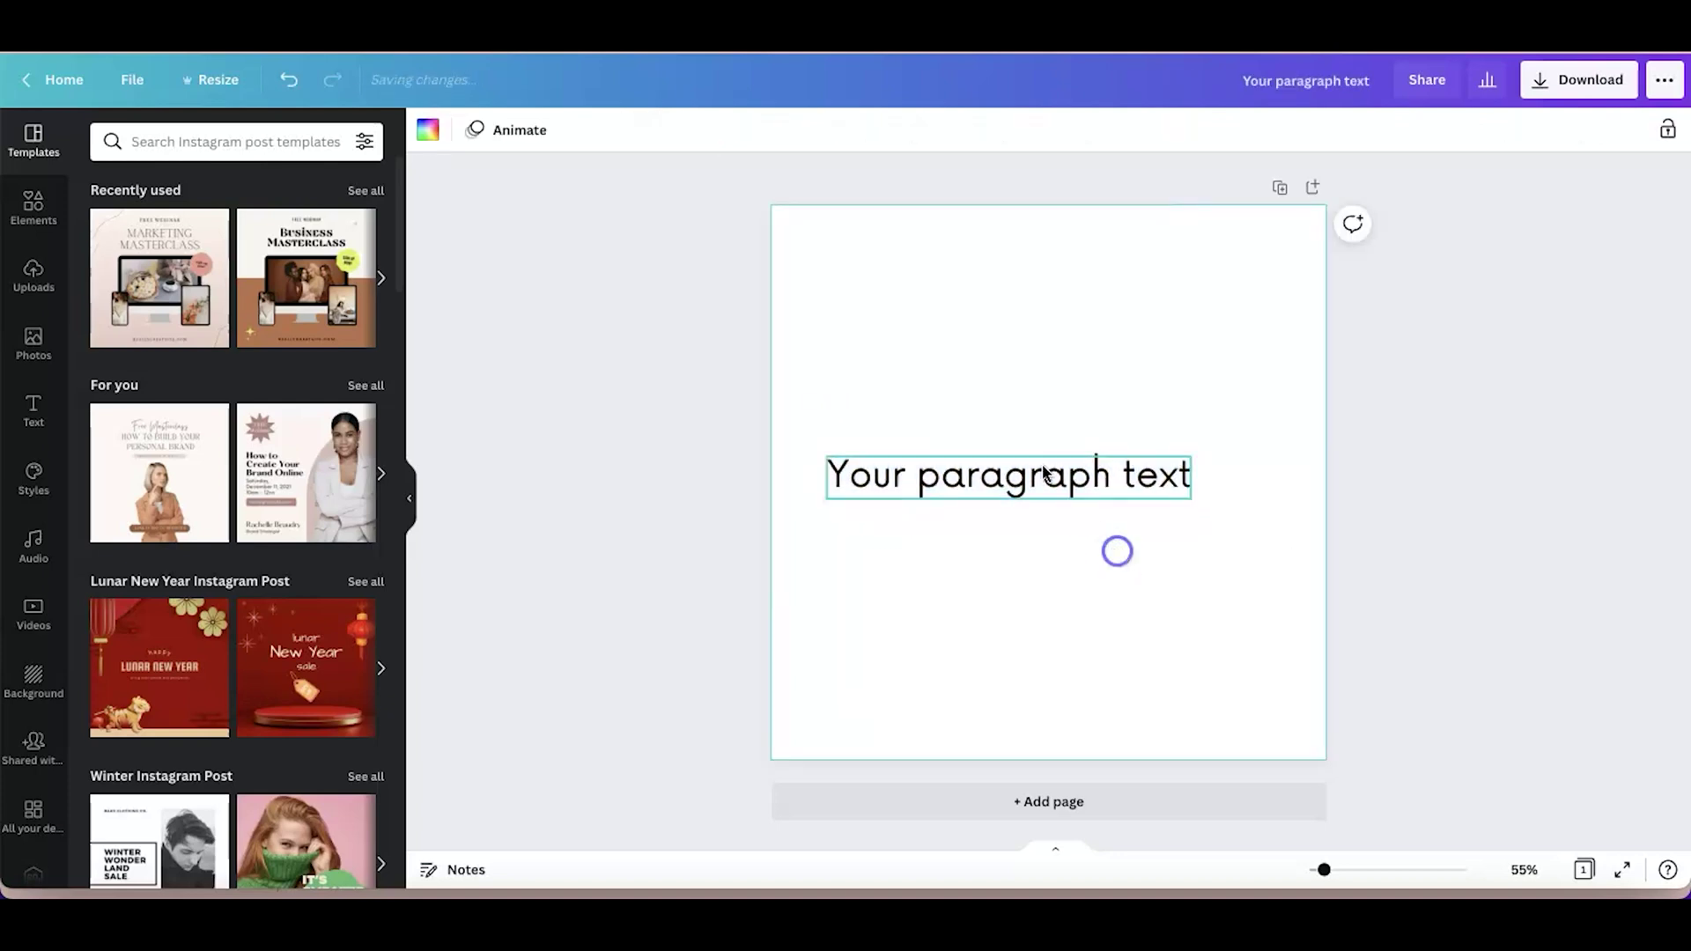
left_click(1000, 473)
left_click(514, 130)
Find the uploaded font with 'gr', apply Gries Regular, and replace the paragraph text with the full name
left_click(159, 141)
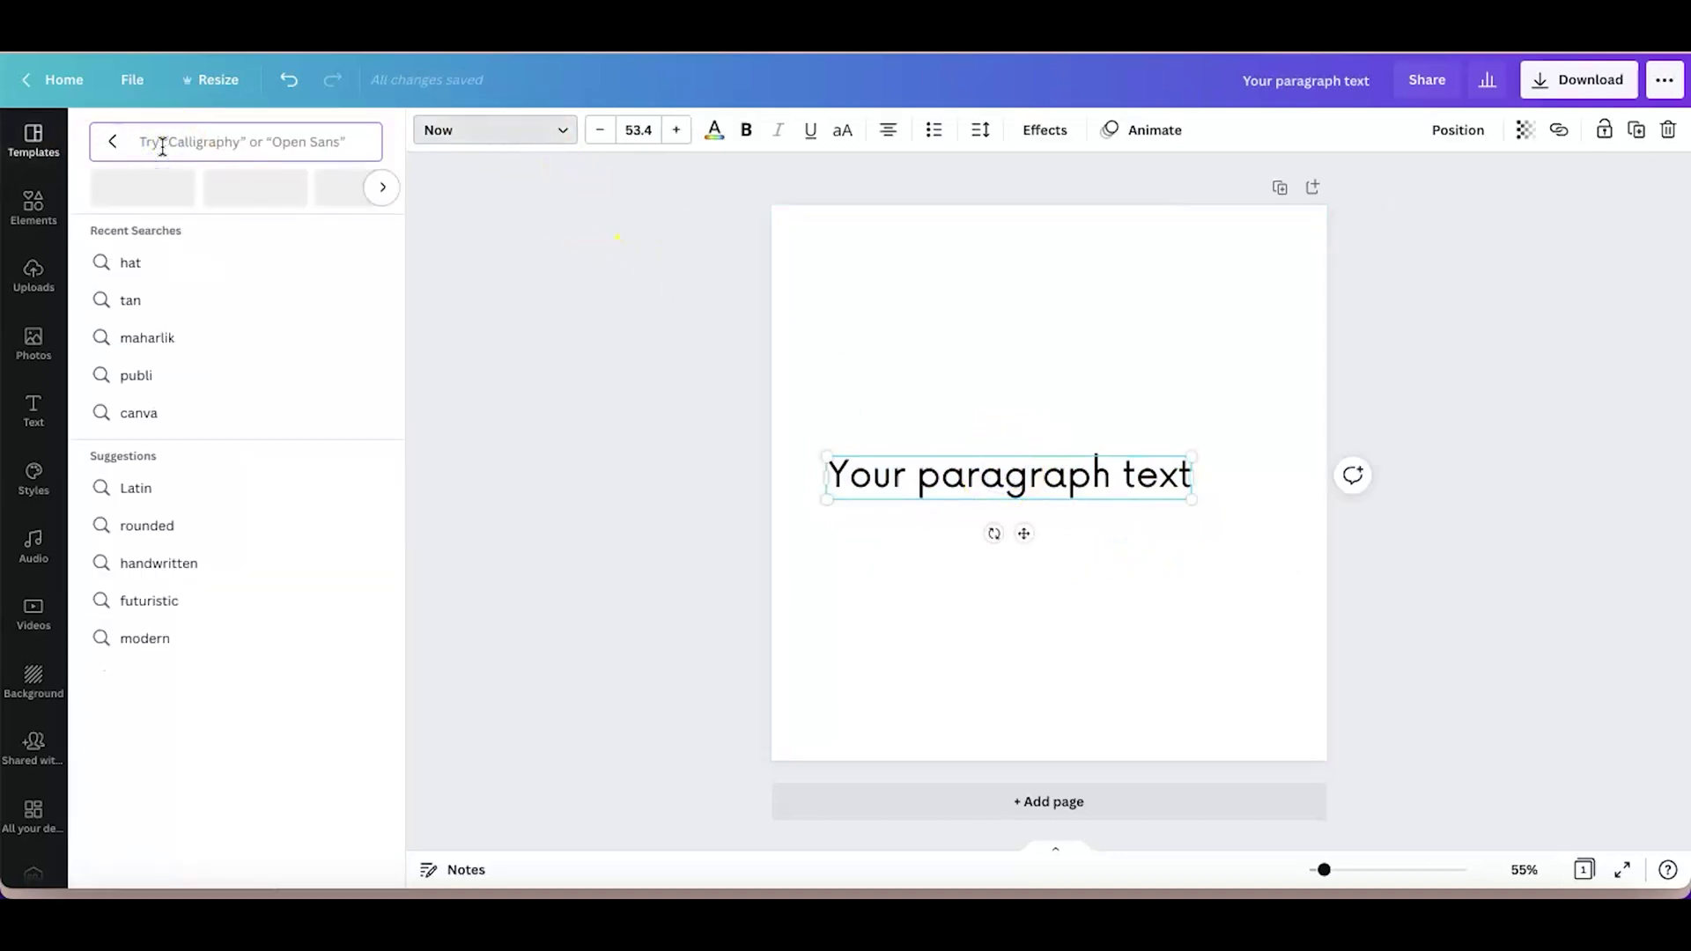
type("gri")
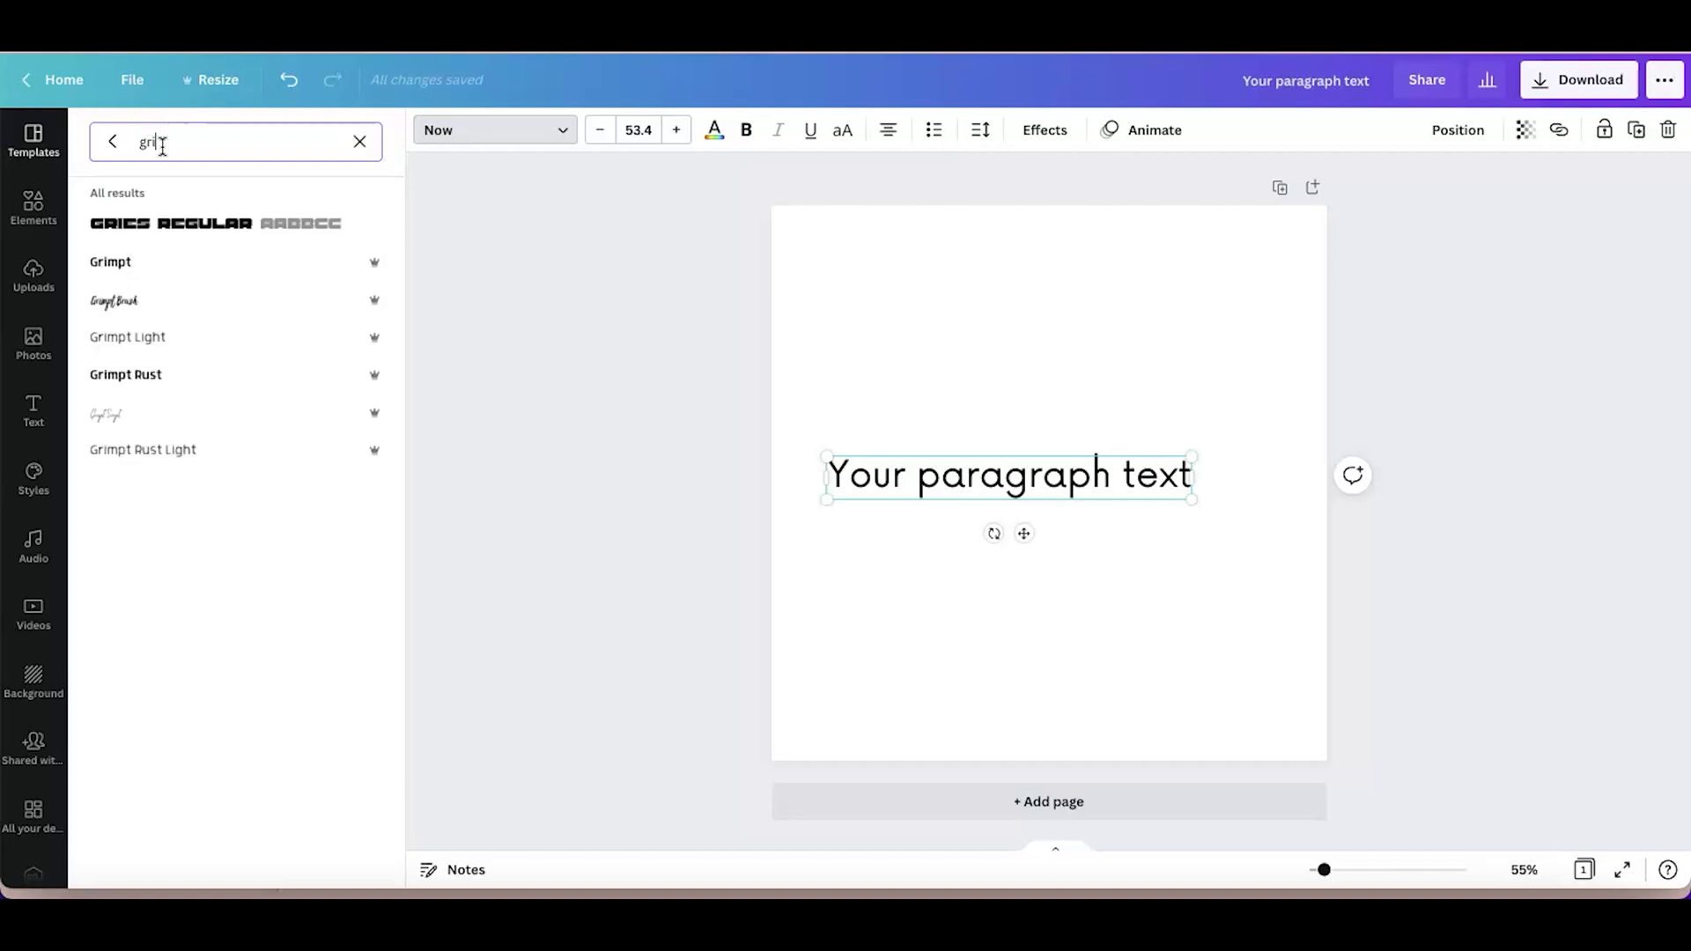
left_click(136, 231)
double_click(1049, 479)
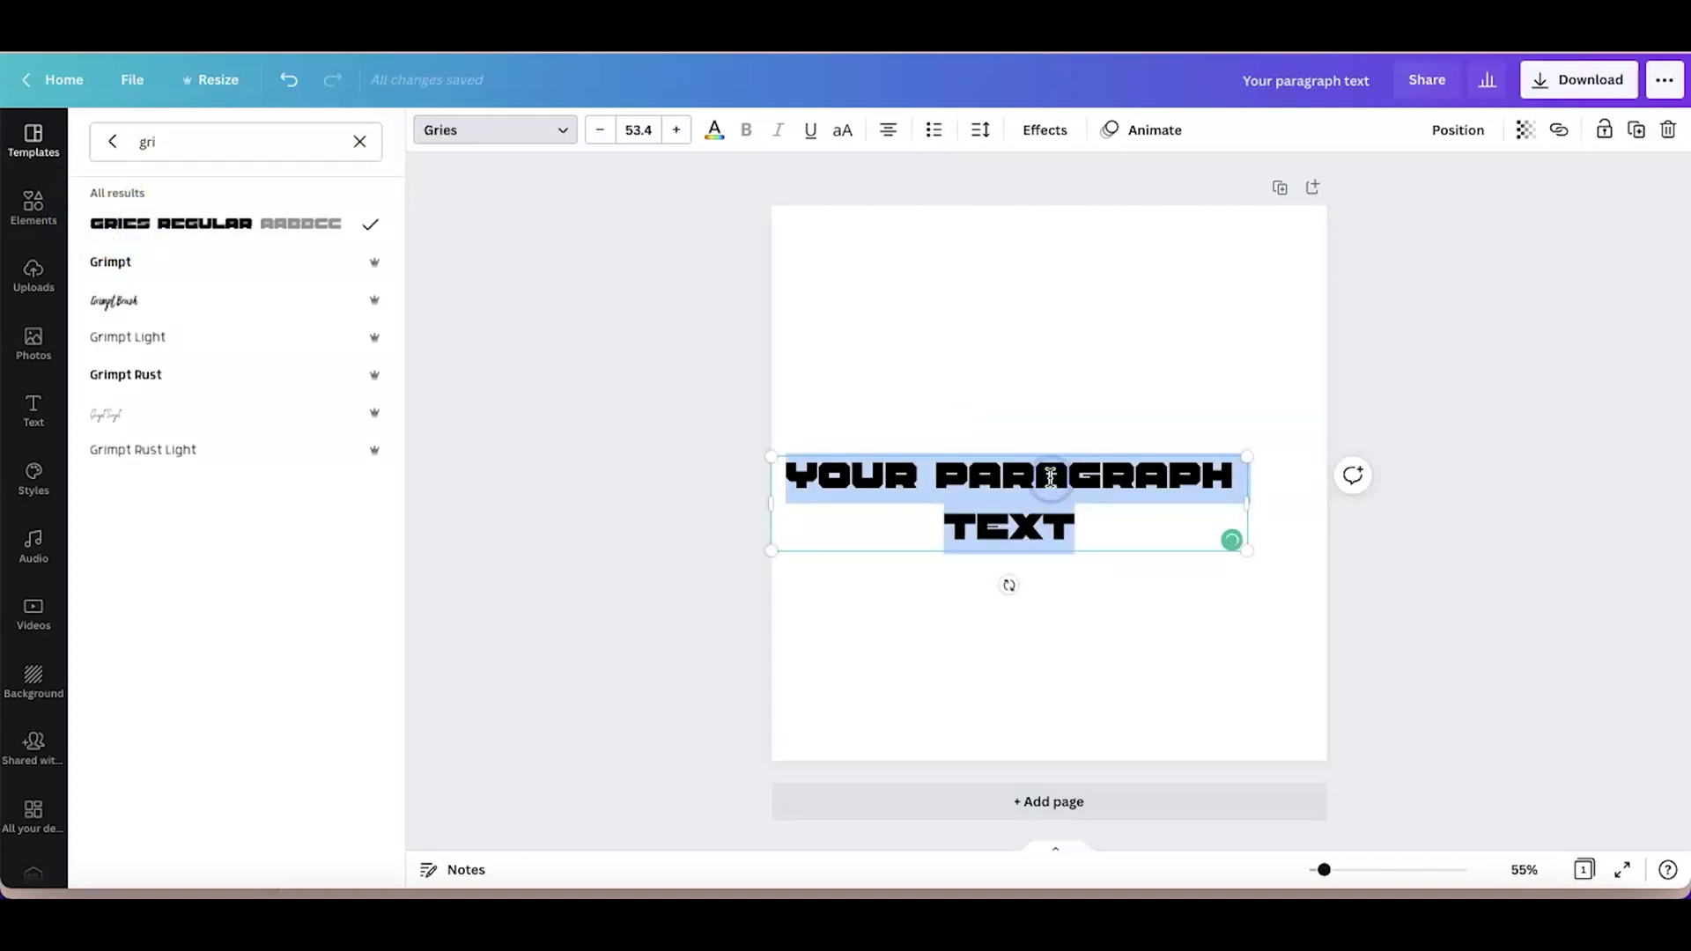
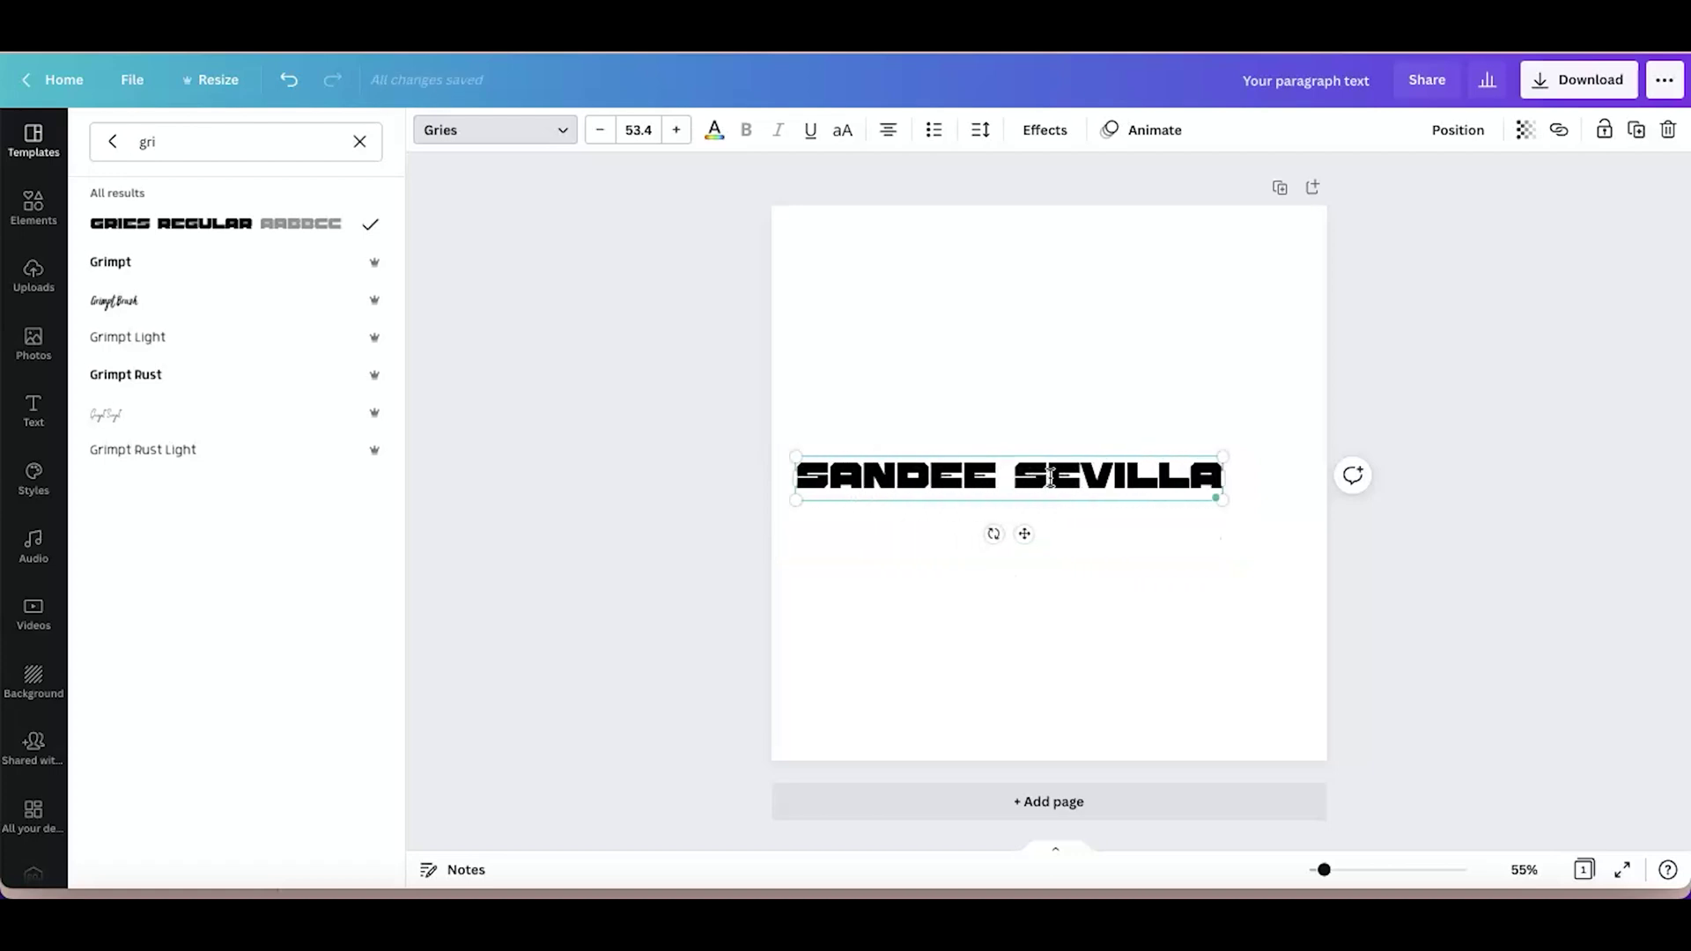
Drag the Gries name text to the page centre and display the text Effects styles
left_click(1169, 652)
left_click_drag(1025, 537, 1056, 537)
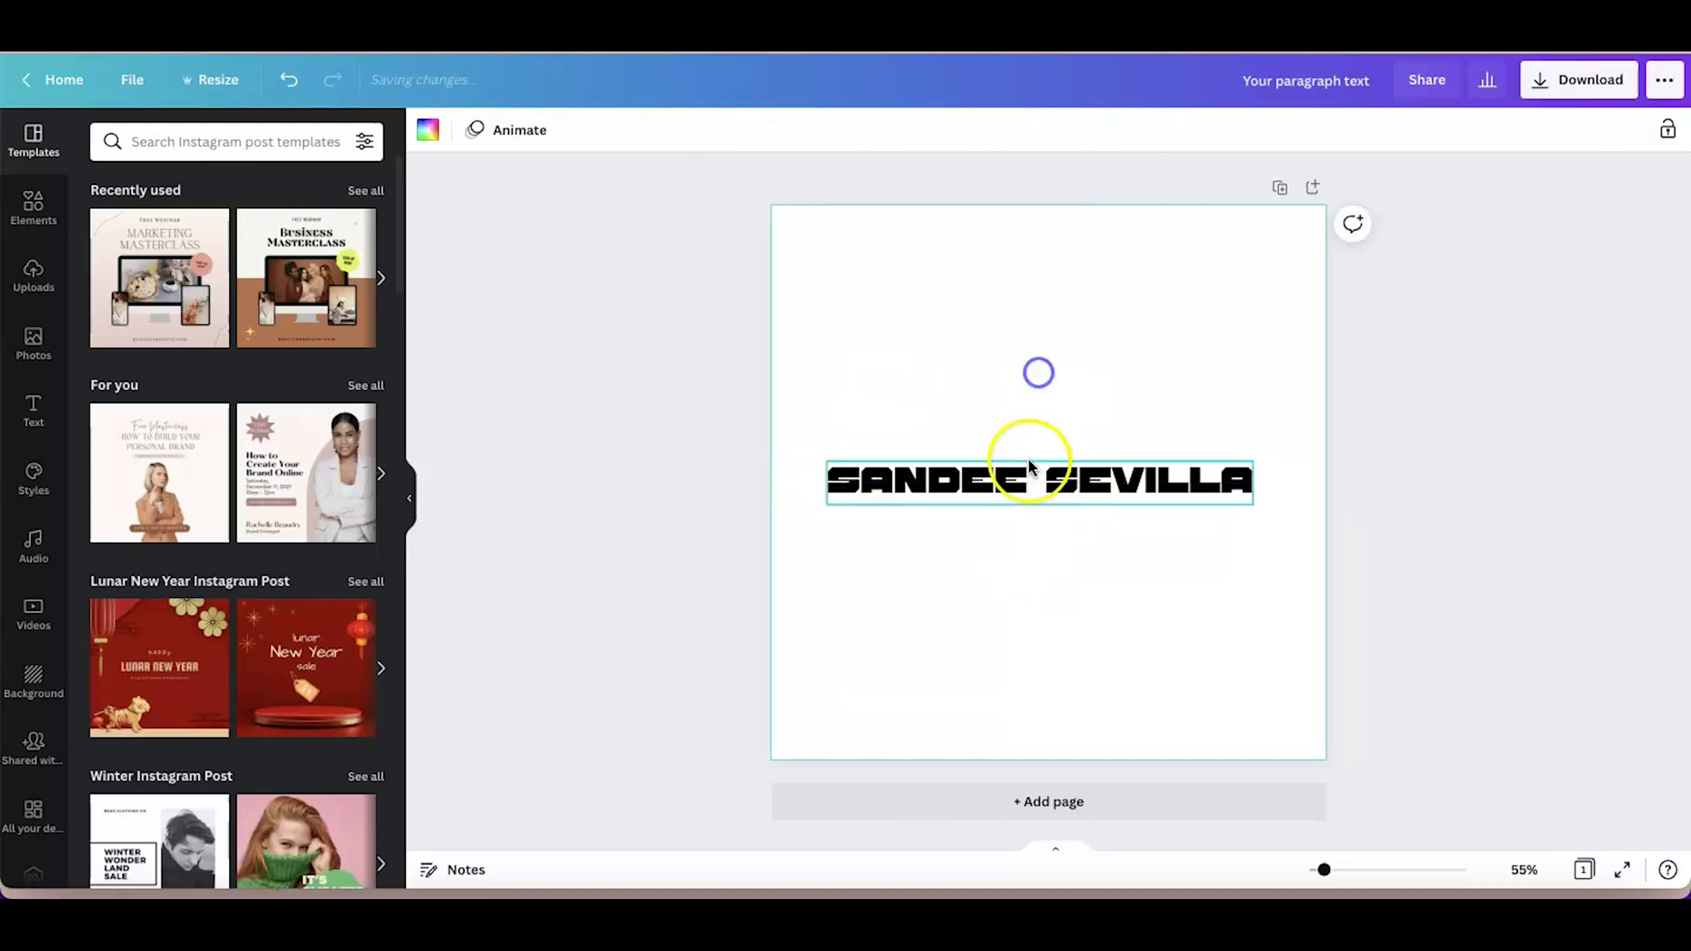
left_click(713, 132)
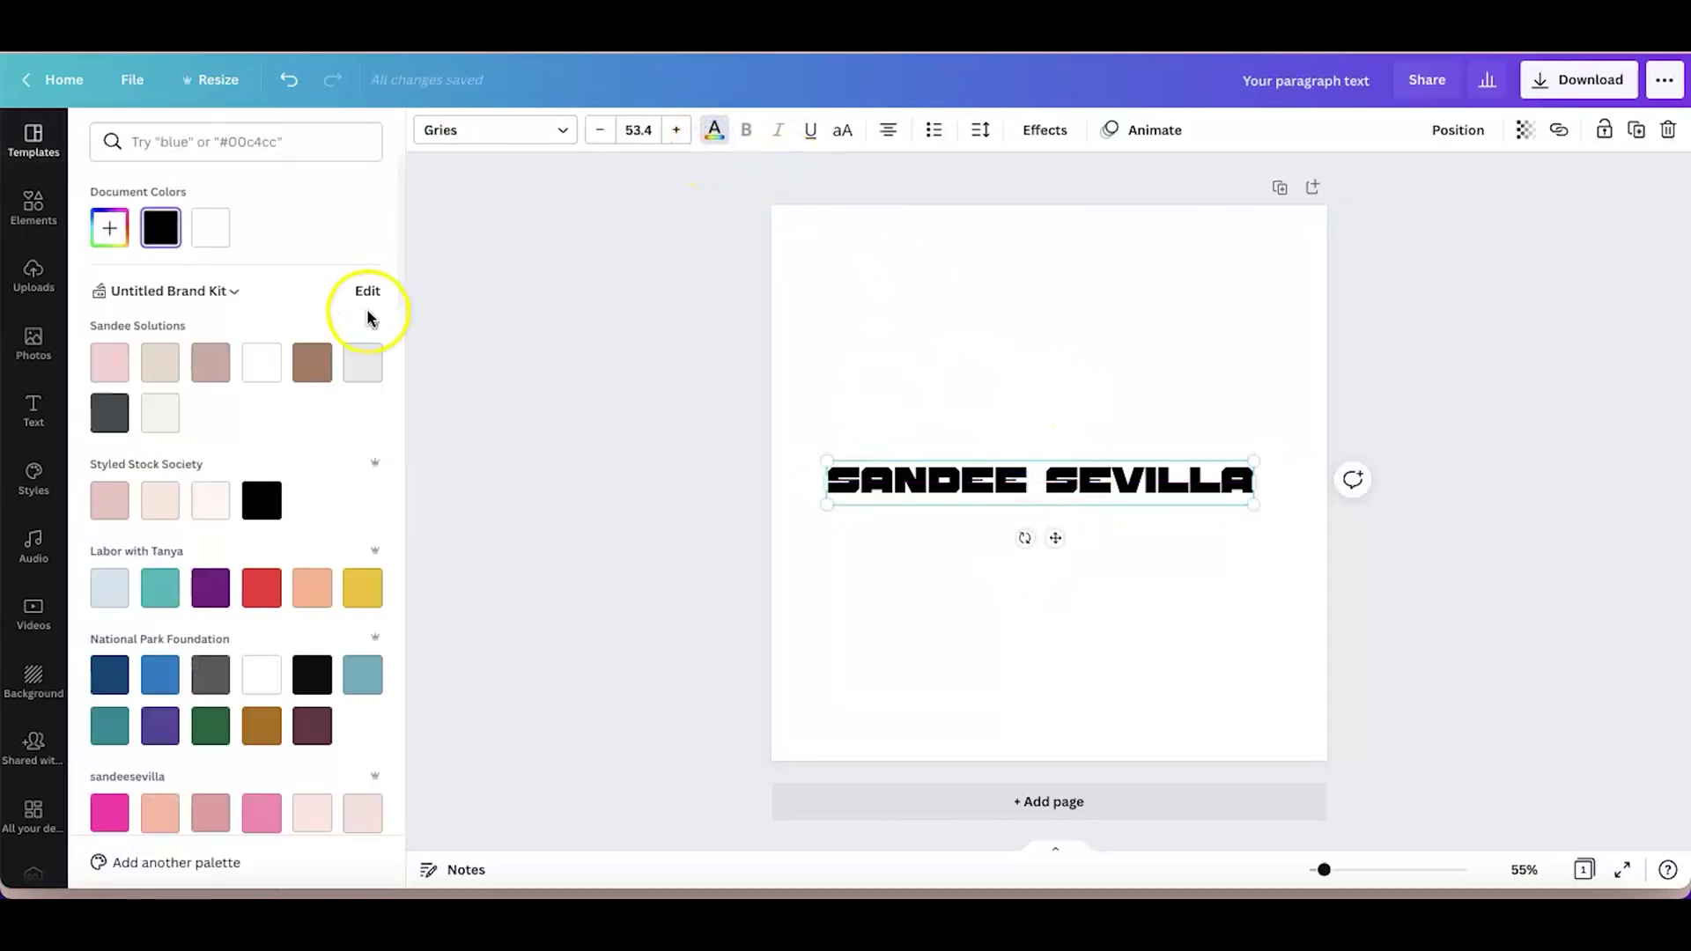
scroll(220, 479, "down", 1)
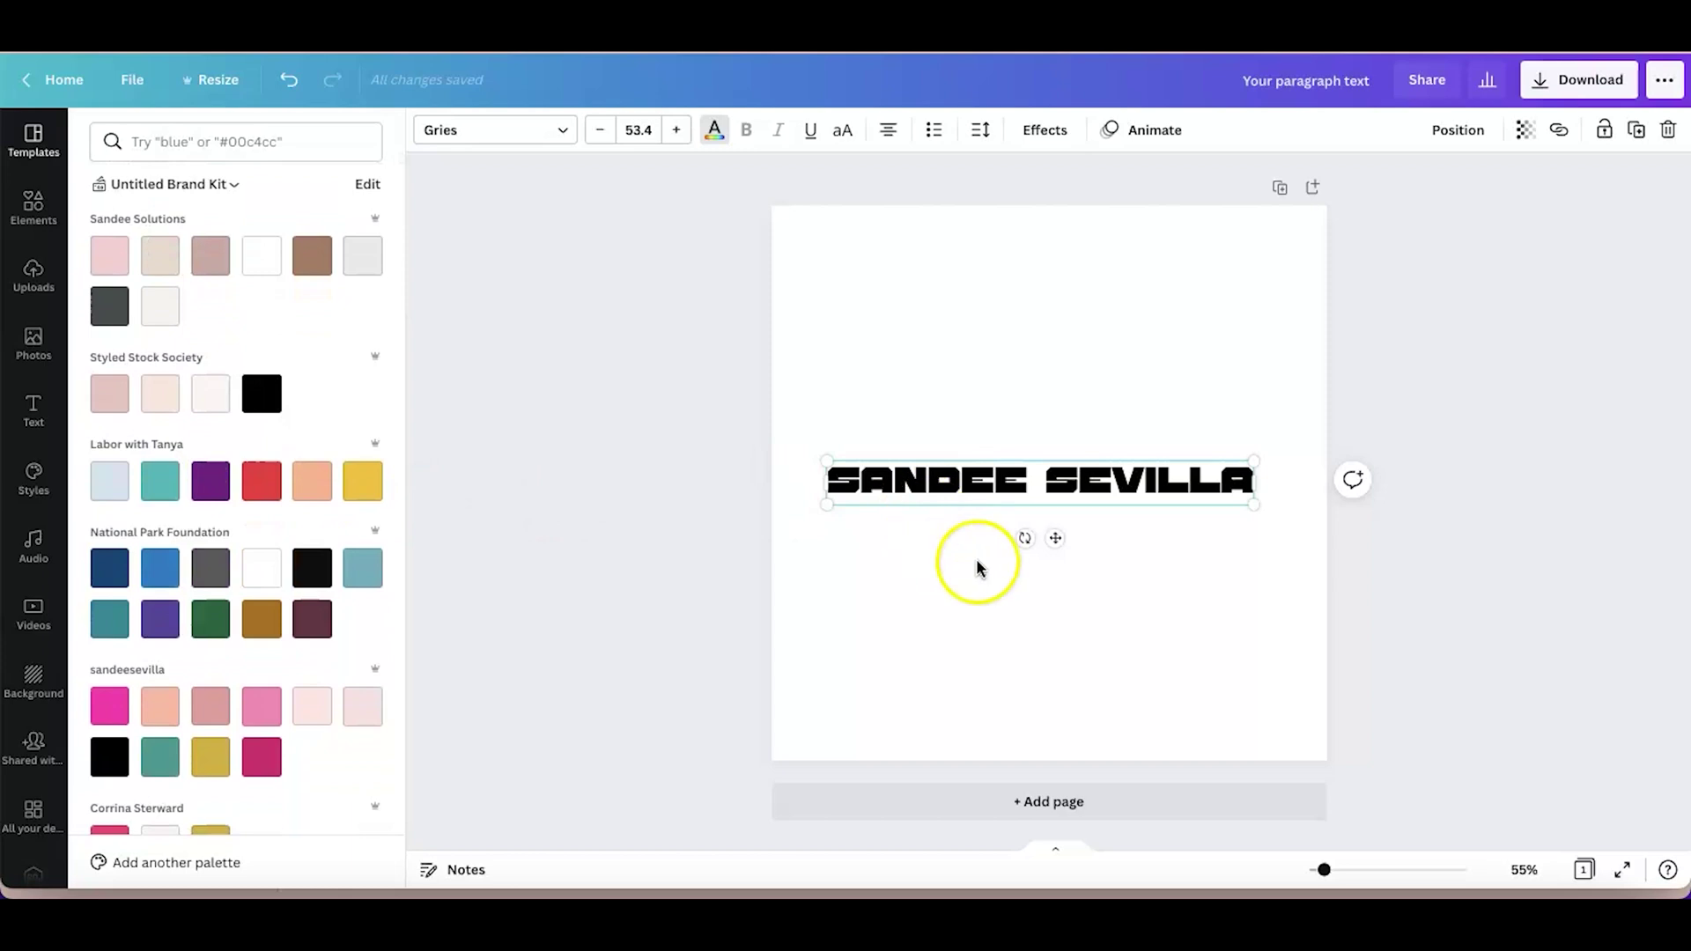
left_click(1045, 132)
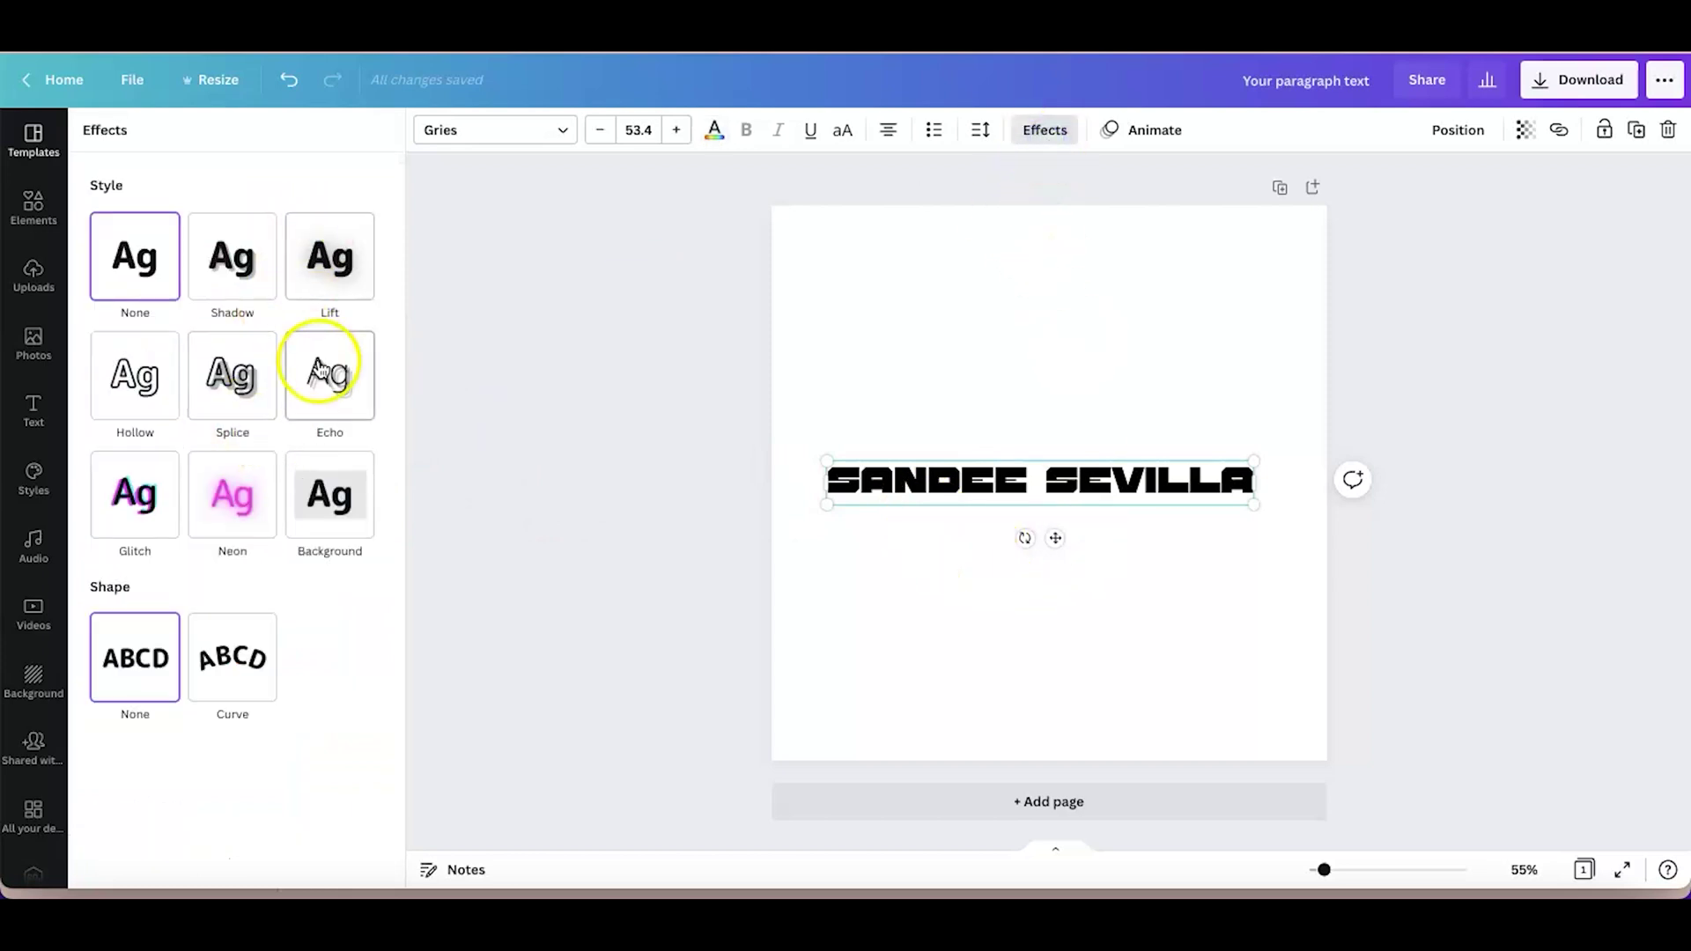